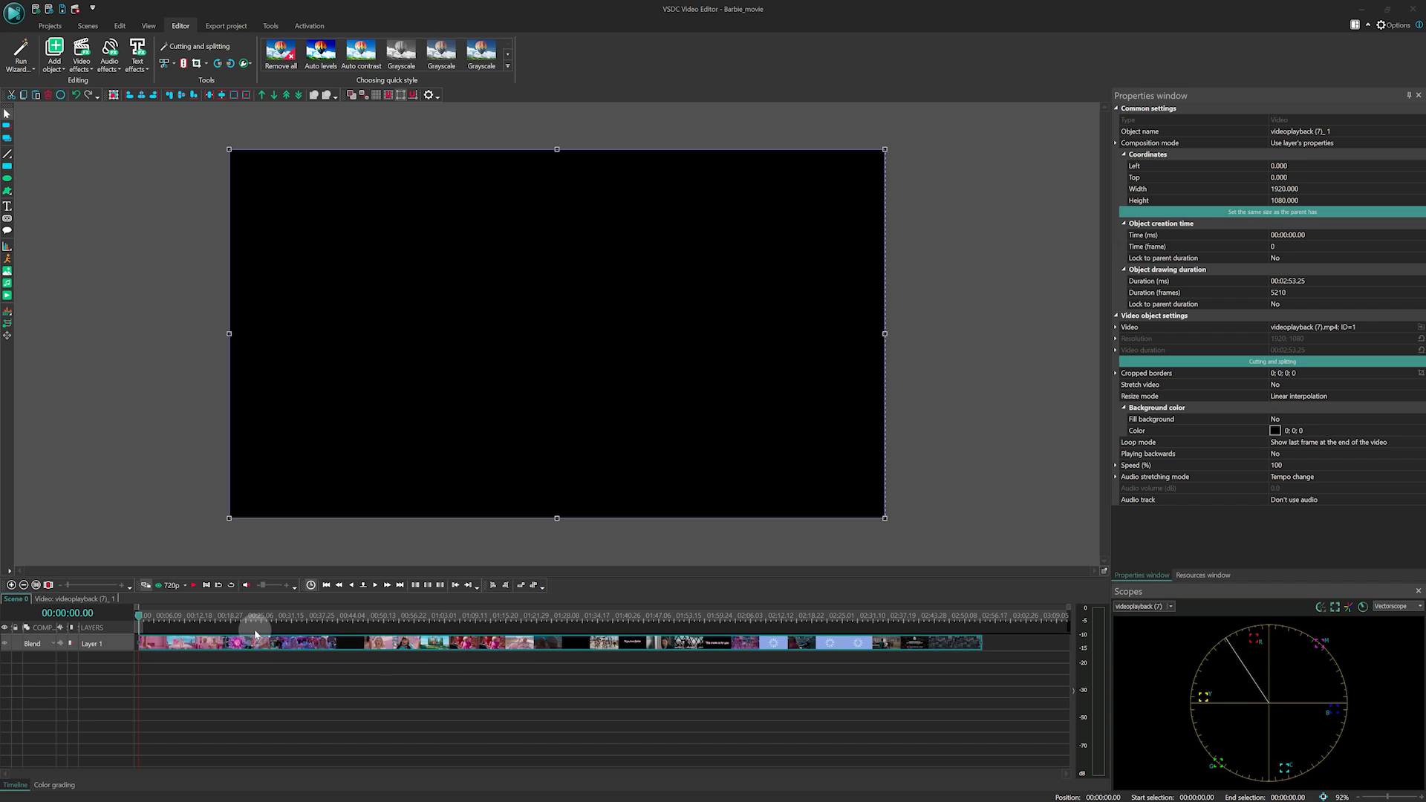
Go to 00:00:07.18 and dock a widened vectorscope of the Barbie frame beside the preview
{"action": "left_click", "coordinate": [194, 617]}
{"action": "left_click", "coordinate": [194, 616]}
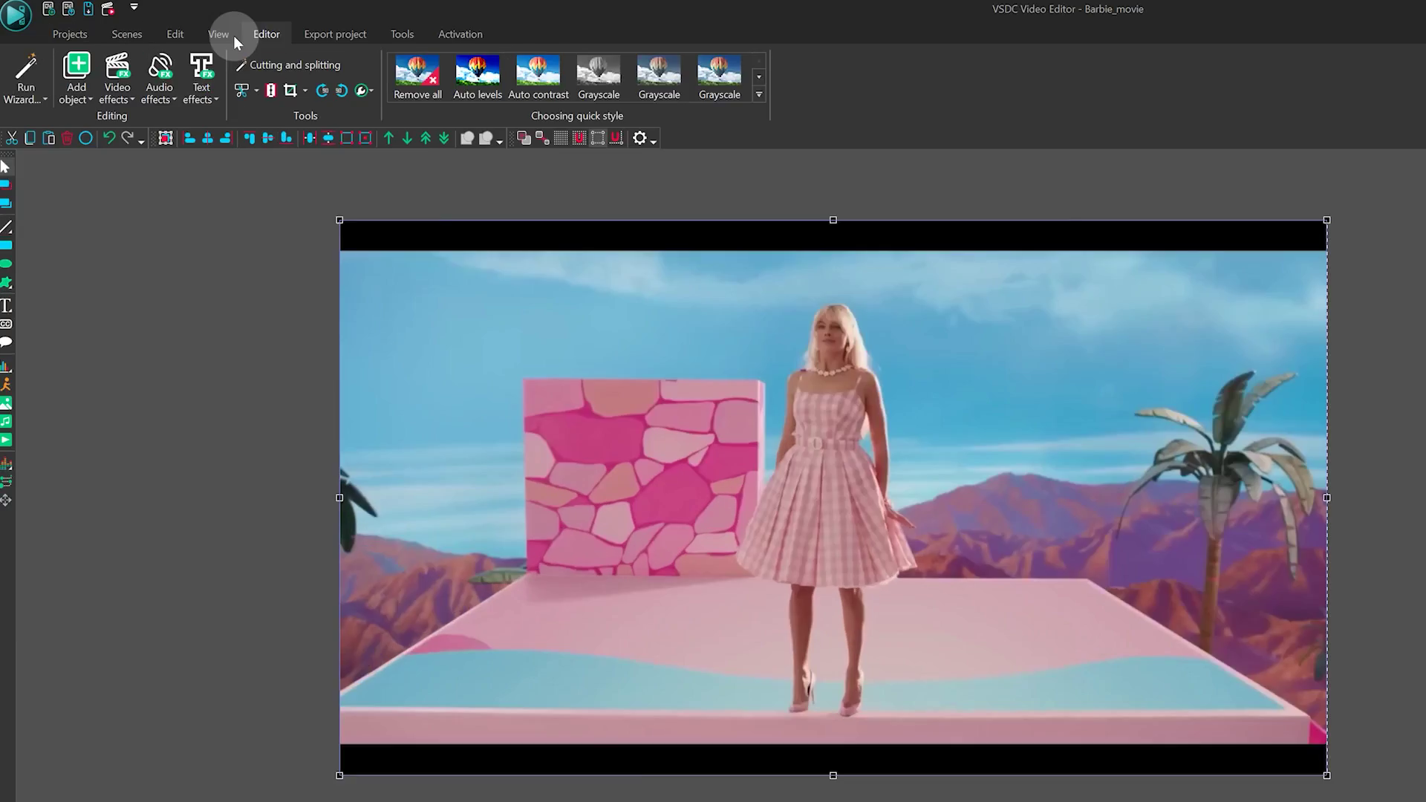
{"action": "left_click", "coordinate": [235, 43]}
{"action": "left_click", "coordinate": [341, 77]}
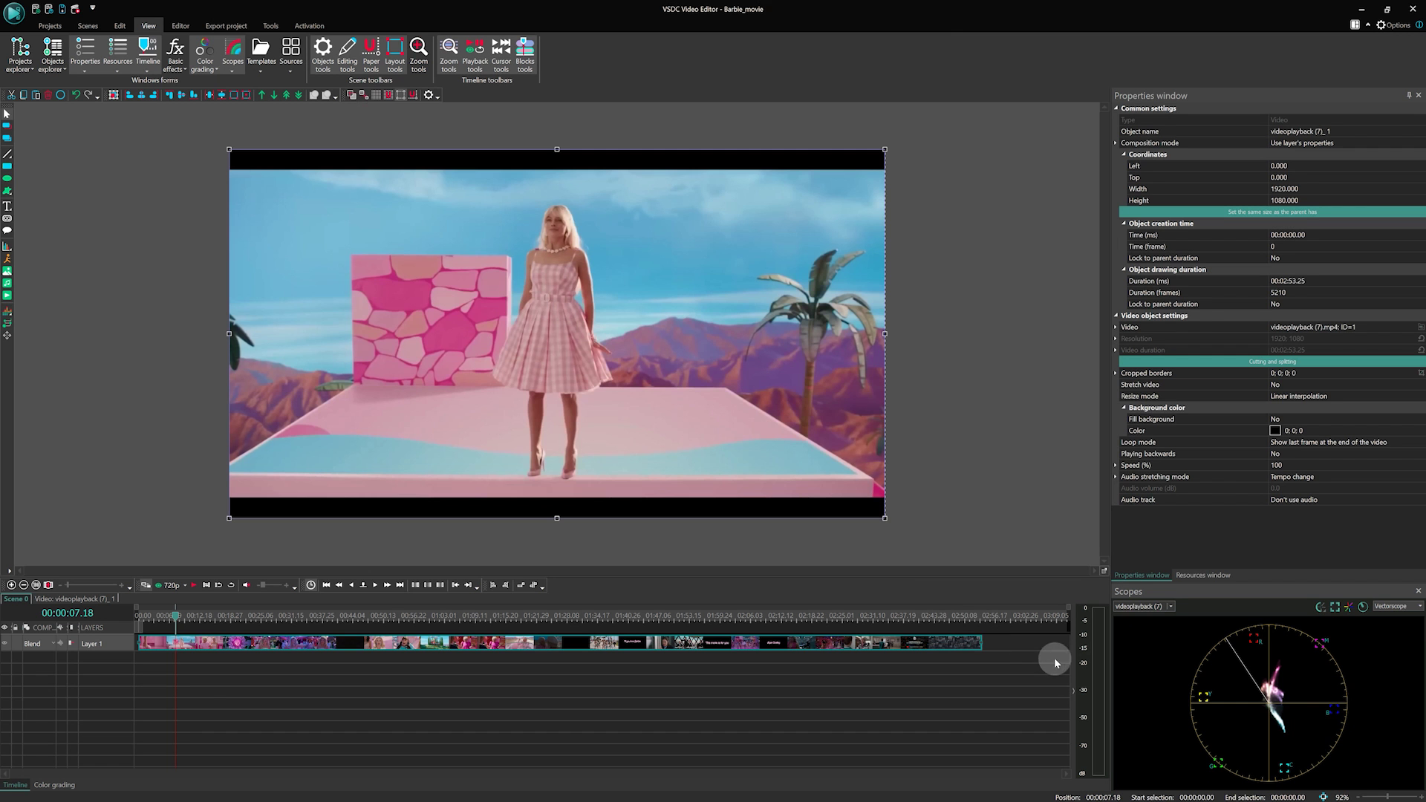
{"action": "left_click_drag", "start_coordinate": [1225, 592], "coordinate": [586, 328]}
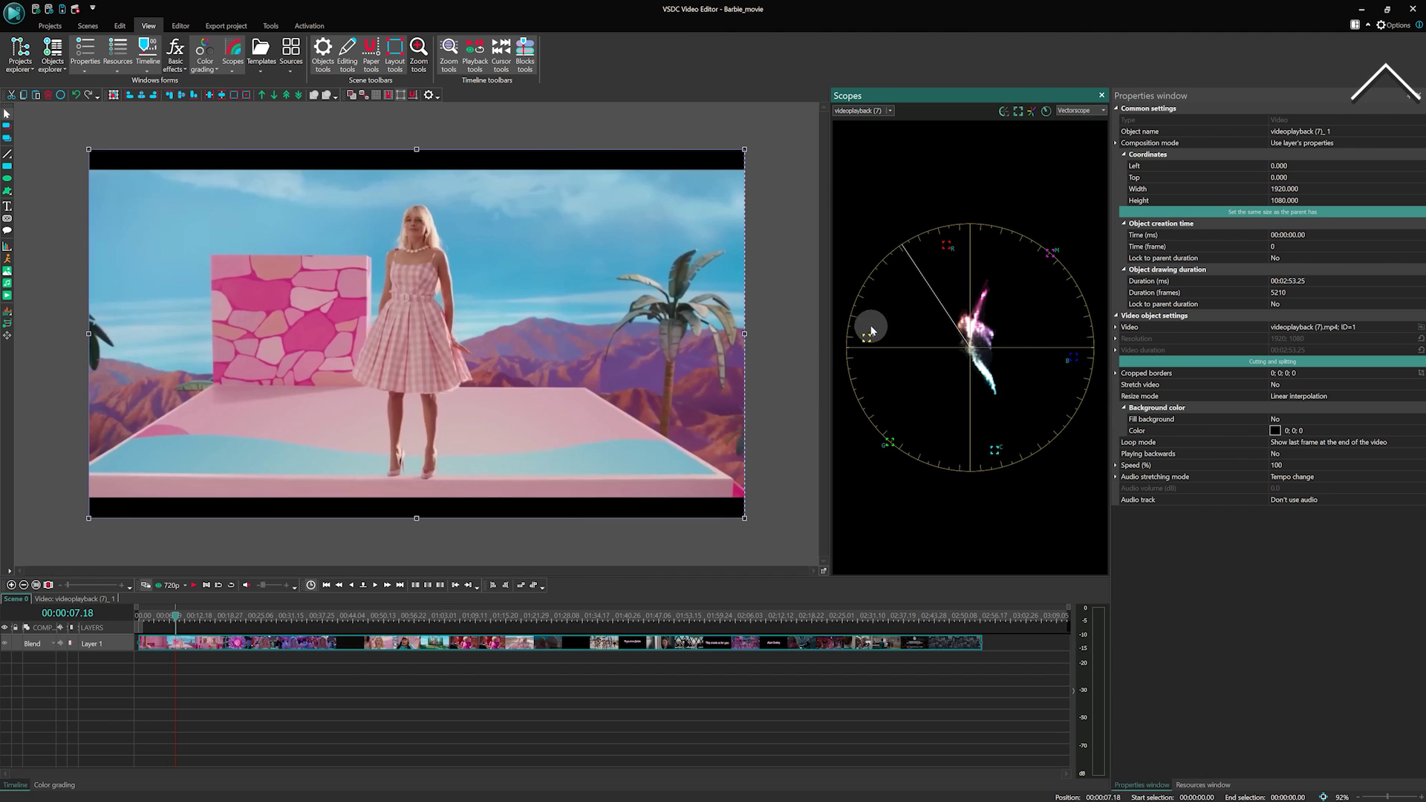
{"action": "left_click_drag", "start_coordinate": [826, 331], "coordinate": [543, 341]}
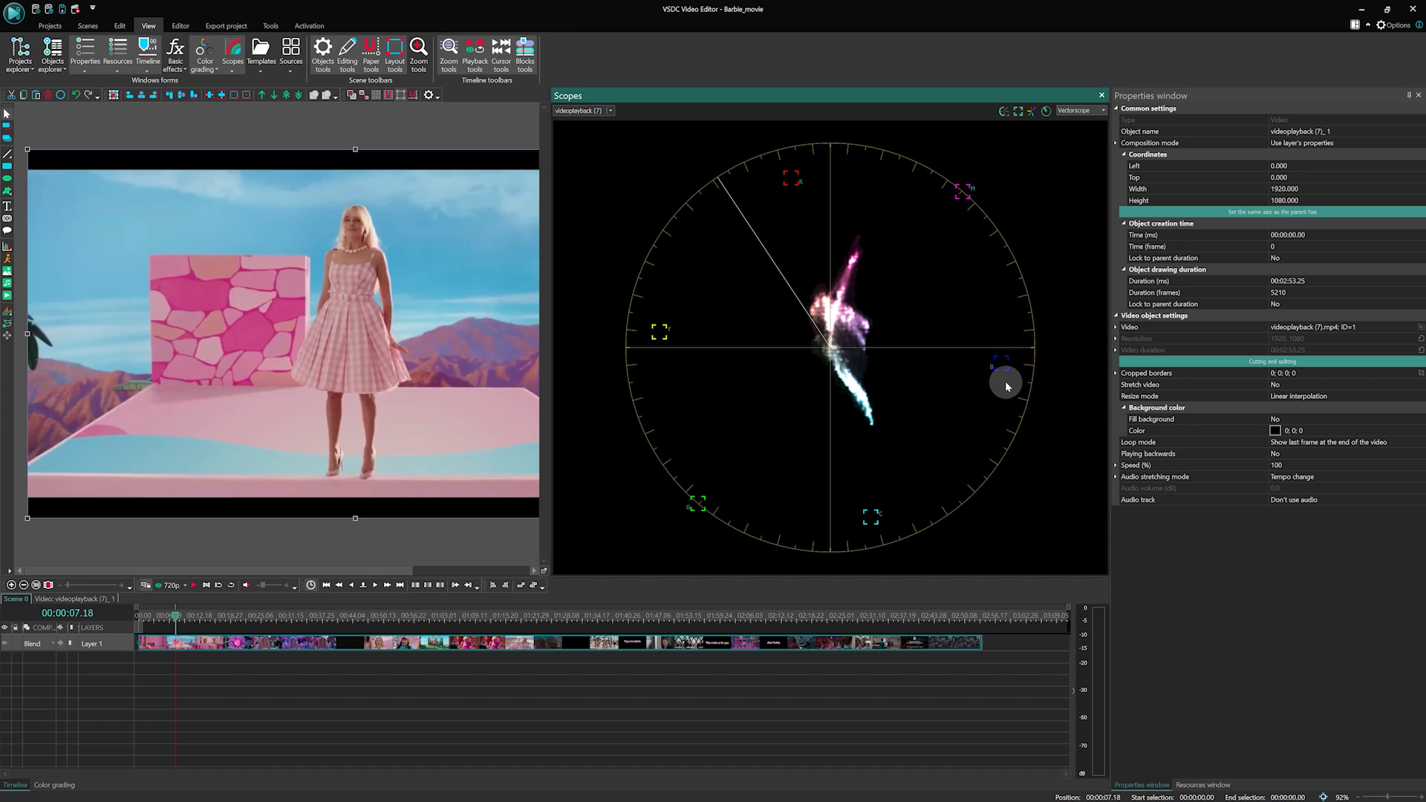
Capture the vectorscope with Win+Shift+S and paste it into the scene as Image_2
{"action": "key", "text": "super+shift+s"}
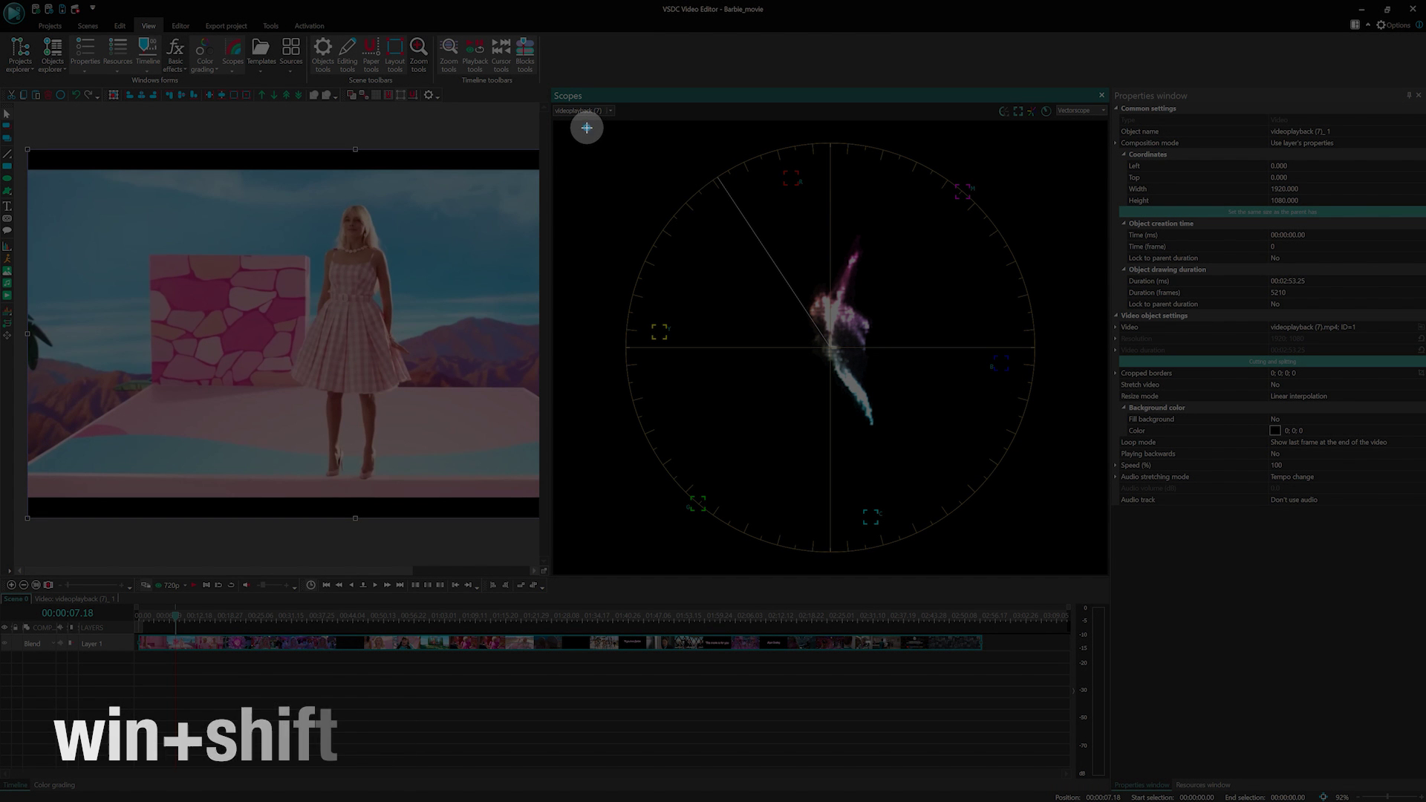
{"action": "left_click_drag", "start_coordinate": [586, 127], "coordinate": [1072, 567]}
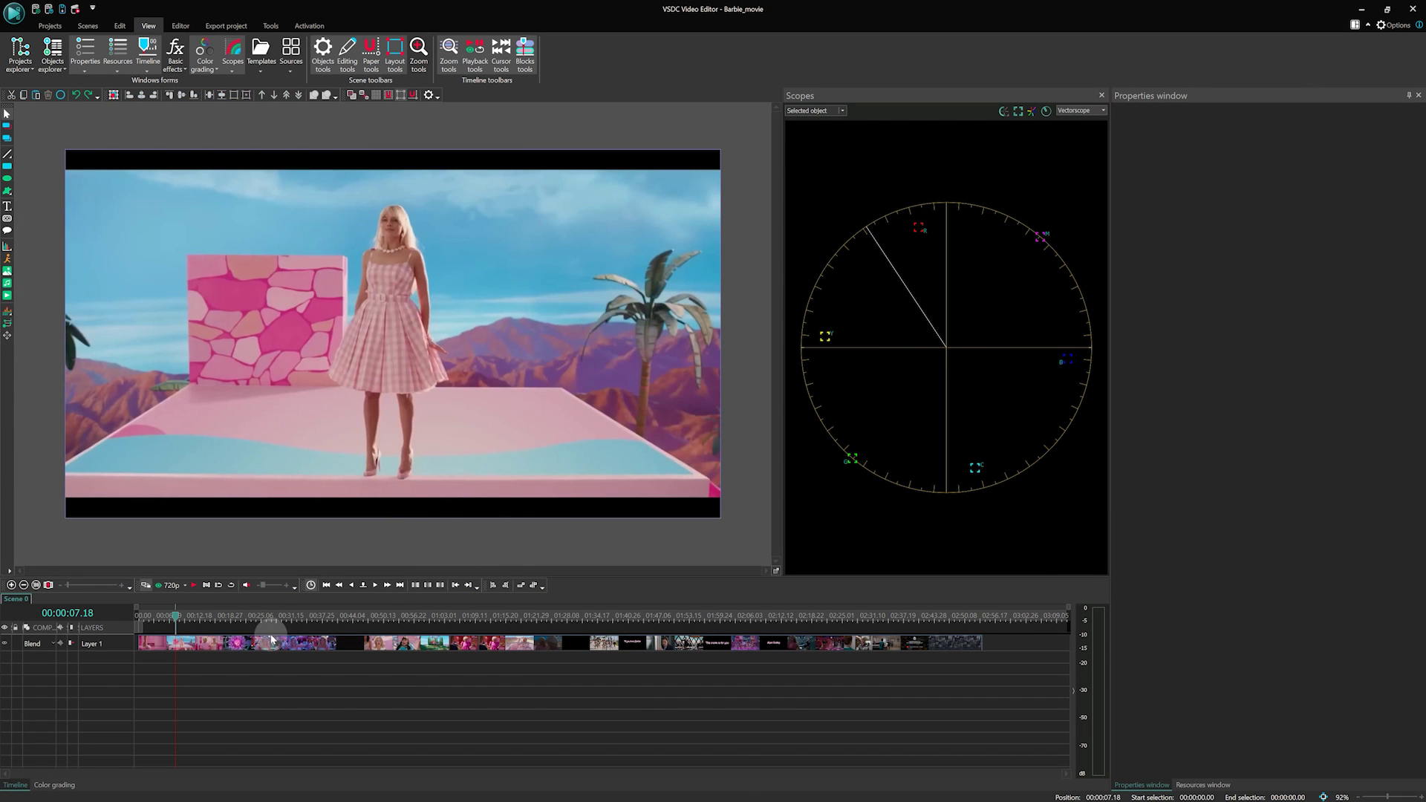
{"action": "left_click", "coordinate": [208, 643]}
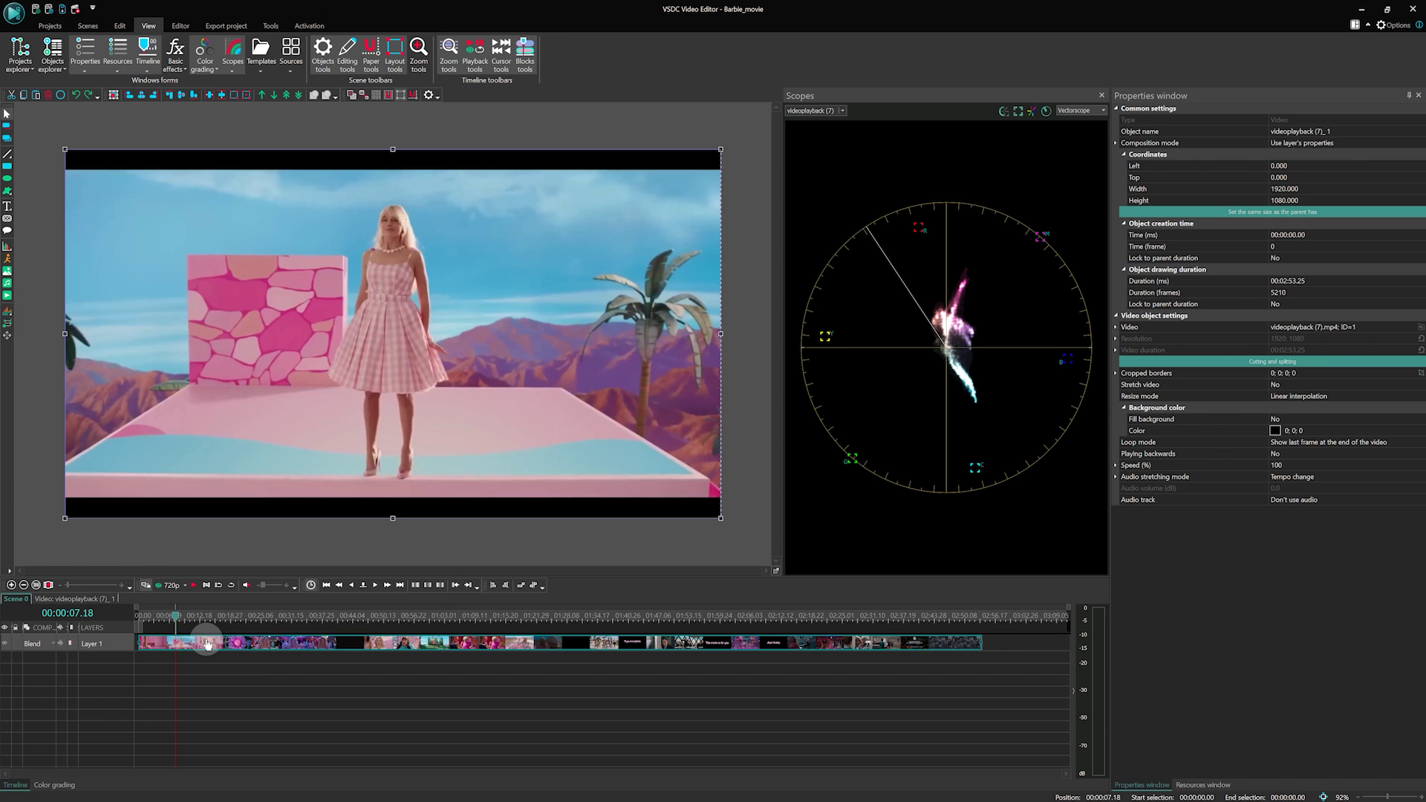
{"action": "right_click", "coordinate": [198, 640]}
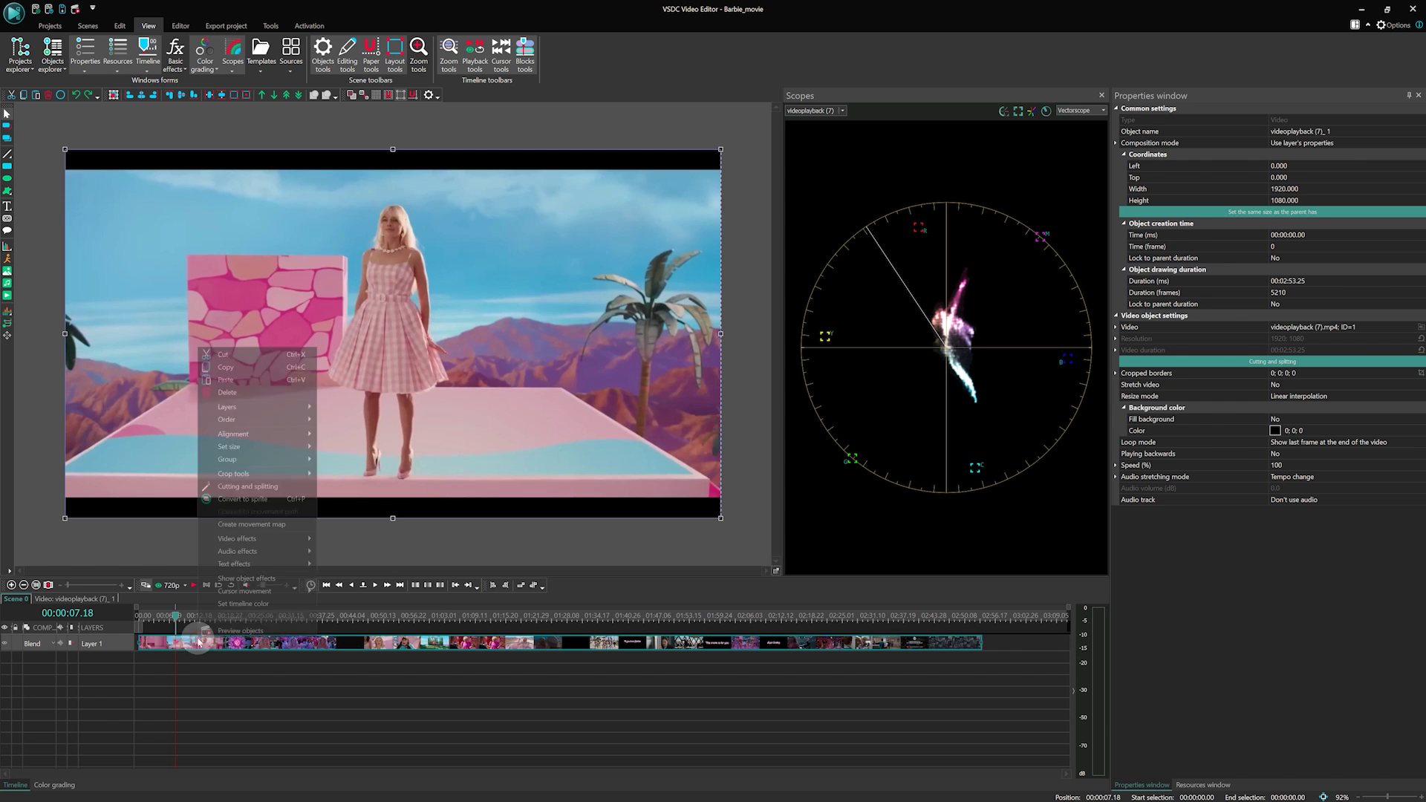
{"action": "left_click", "coordinate": [252, 379]}
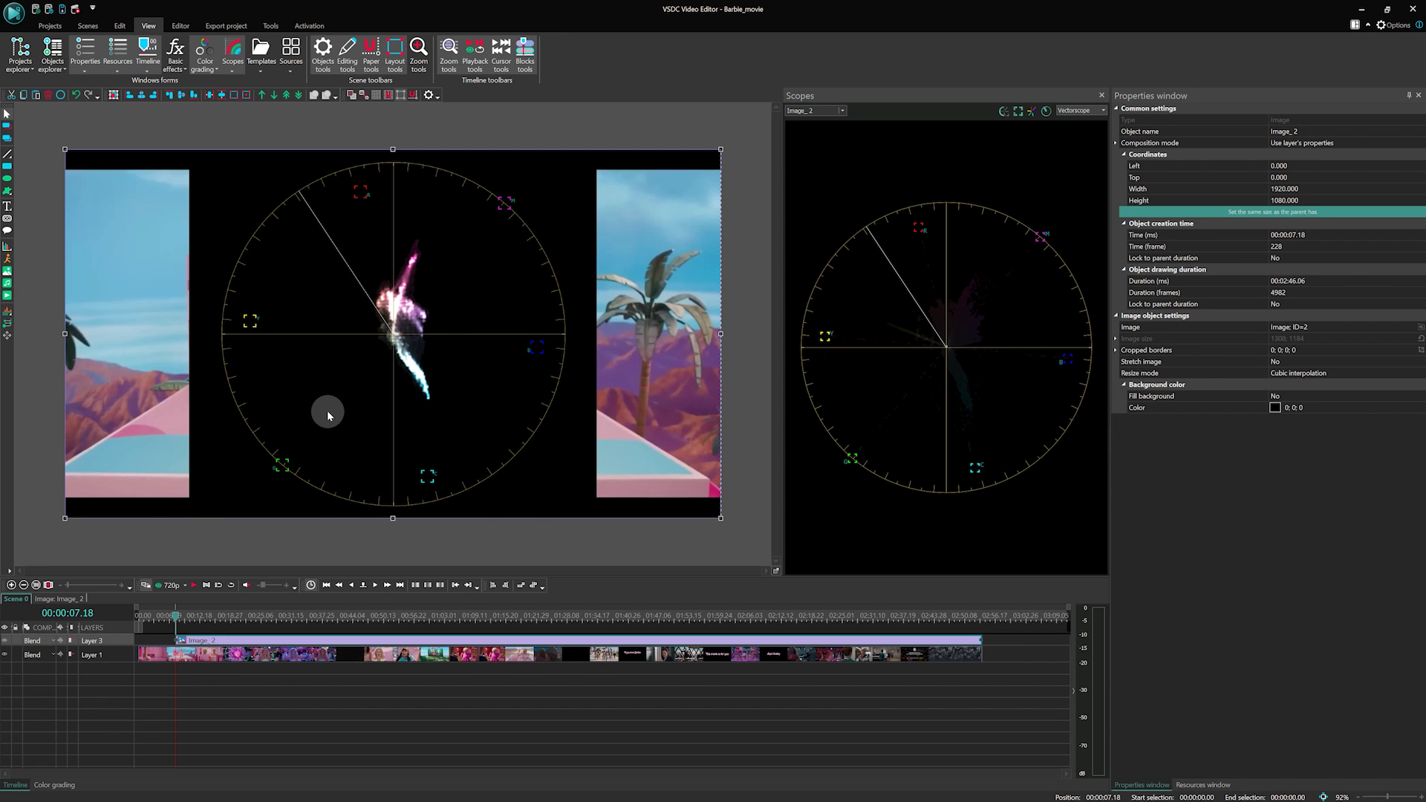
Move Image_2 to the right side of the scene and delete the Barbie clip
{"action": "left_click_drag", "start_coordinate": [349, 410], "coordinate": [853, 408]}
{"action": "left_click_drag", "start_coordinate": [439, 572], "coordinate": [583, 574]}
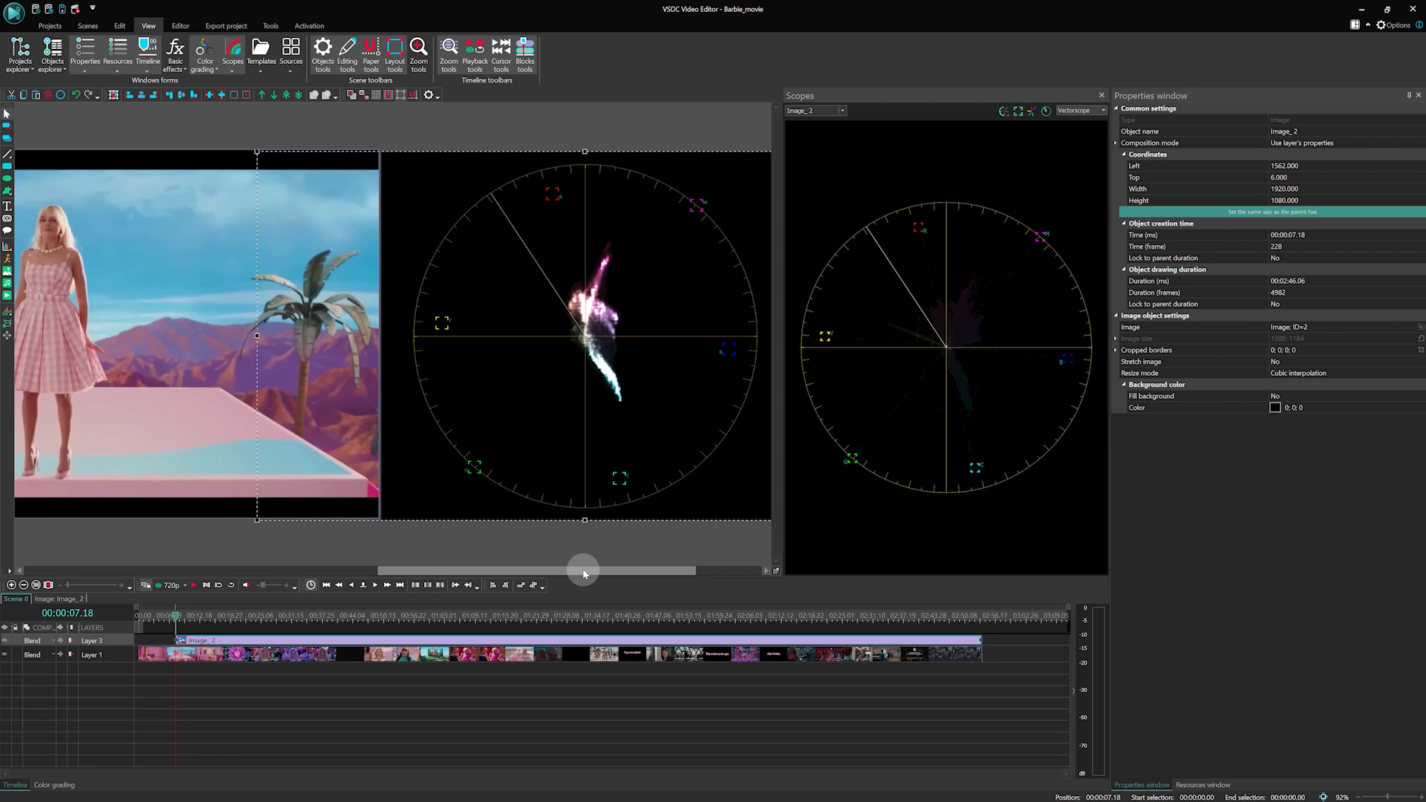
{"action": "left_click", "coordinate": [50, 369]}
{"action": "key", "text": "Delete"}
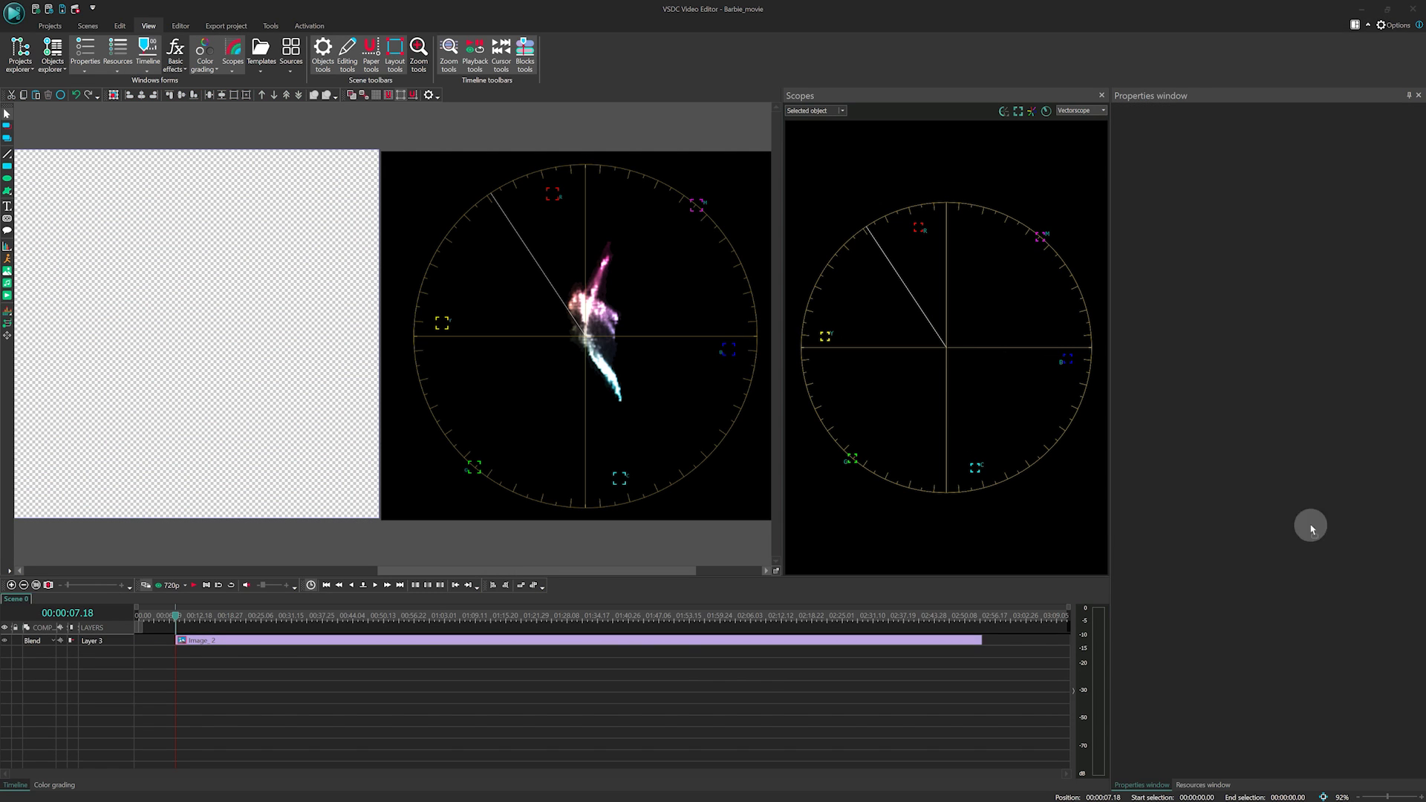
Place the jogger-on-bridge clip at the timeline start and stack three aligned copies
{"action": "left_click", "coordinate": [253, 640]}
{"action": "key", "text": "ctrl+z"}
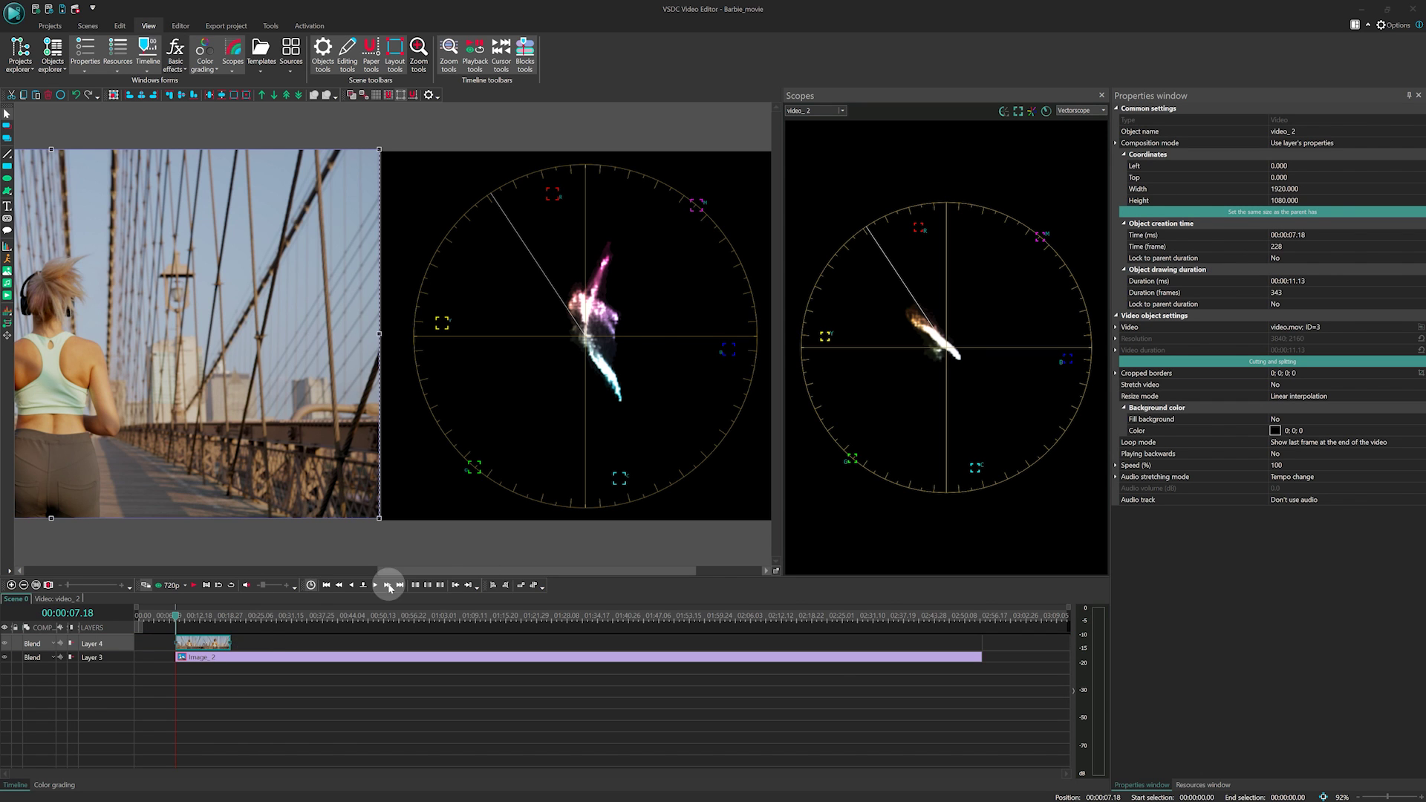
{"action": "left_click_drag", "start_coordinate": [217, 651], "coordinate": [172, 643]}
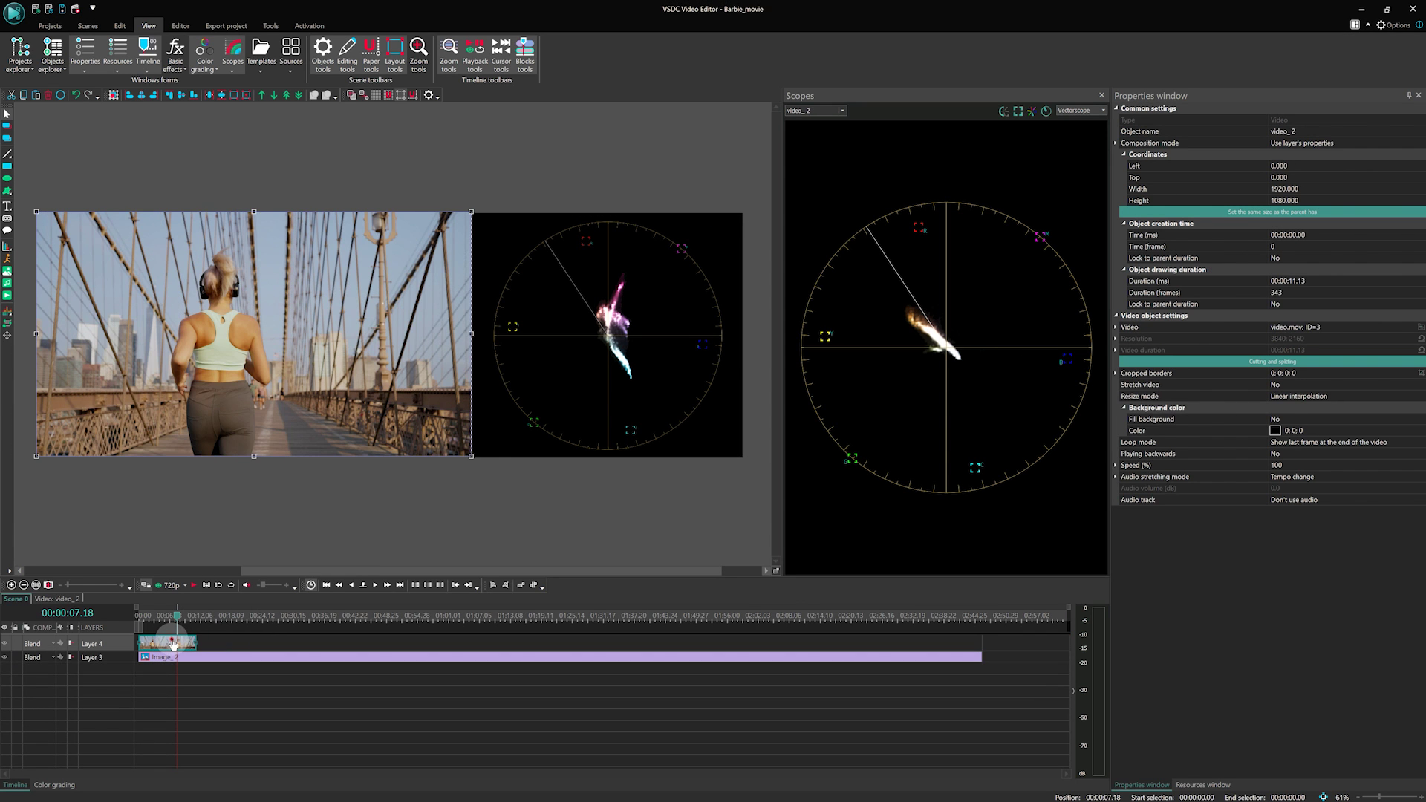
{"action": "right_click", "coordinate": [173, 643]}
{"action": "left_click", "coordinate": [215, 381]}
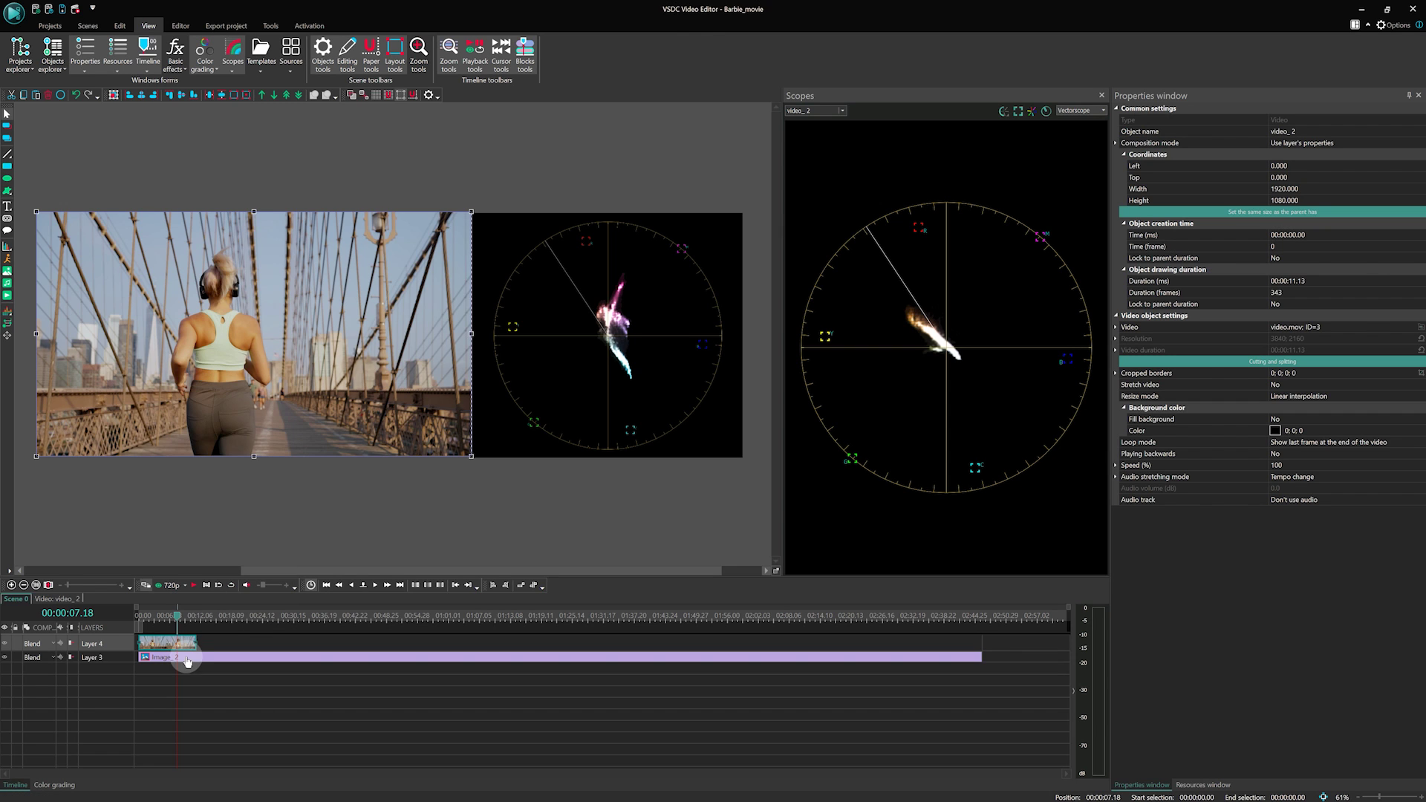
{"action": "key", "text": "ctrl+v"}
{"action": "key", "text": "ctrl+v"}
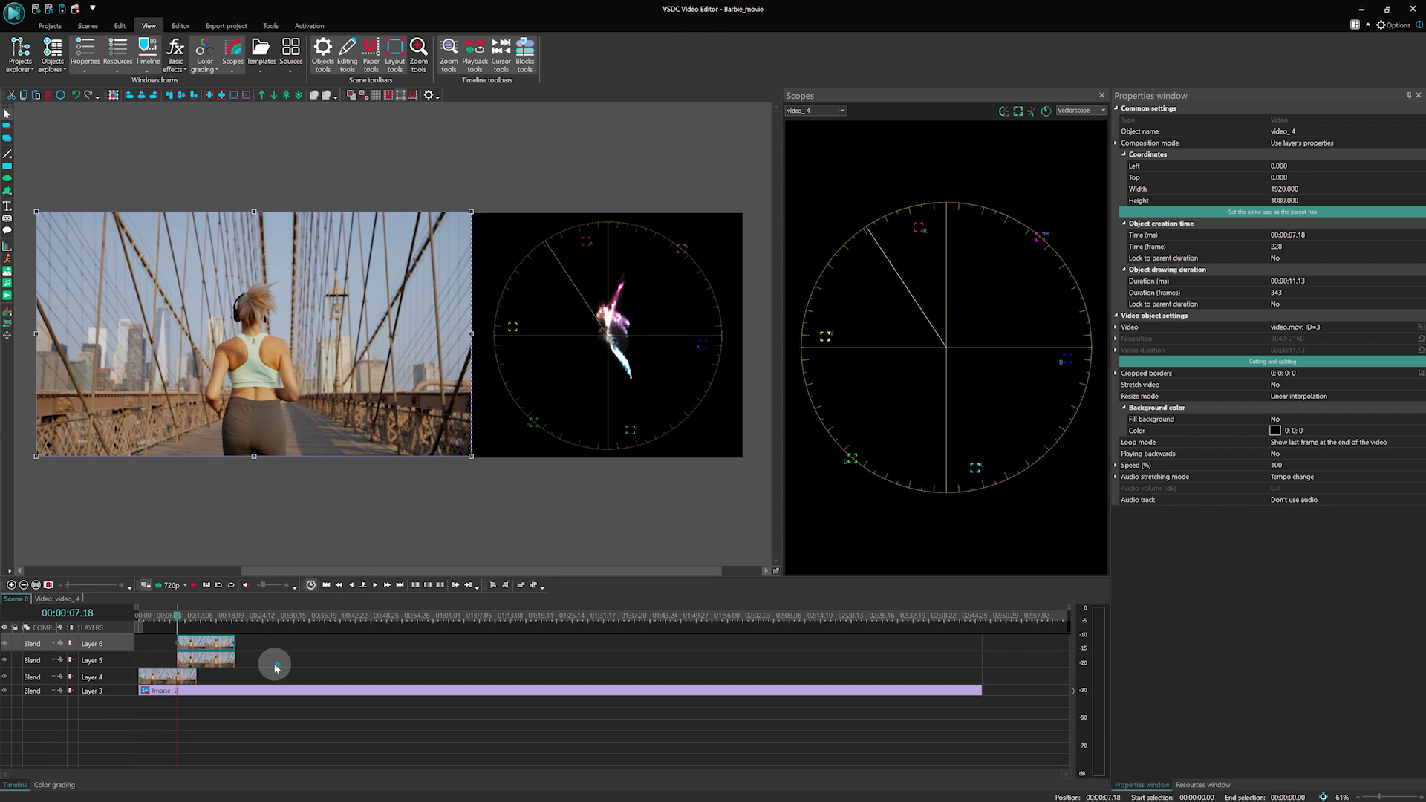
{"action": "left_click", "coordinate": [209, 659], "text": "ctrl"}
{"action": "left_click_drag", "start_coordinate": [208, 659], "coordinate": [170, 658]}
{"action": "left_click", "coordinate": [264, 649]}
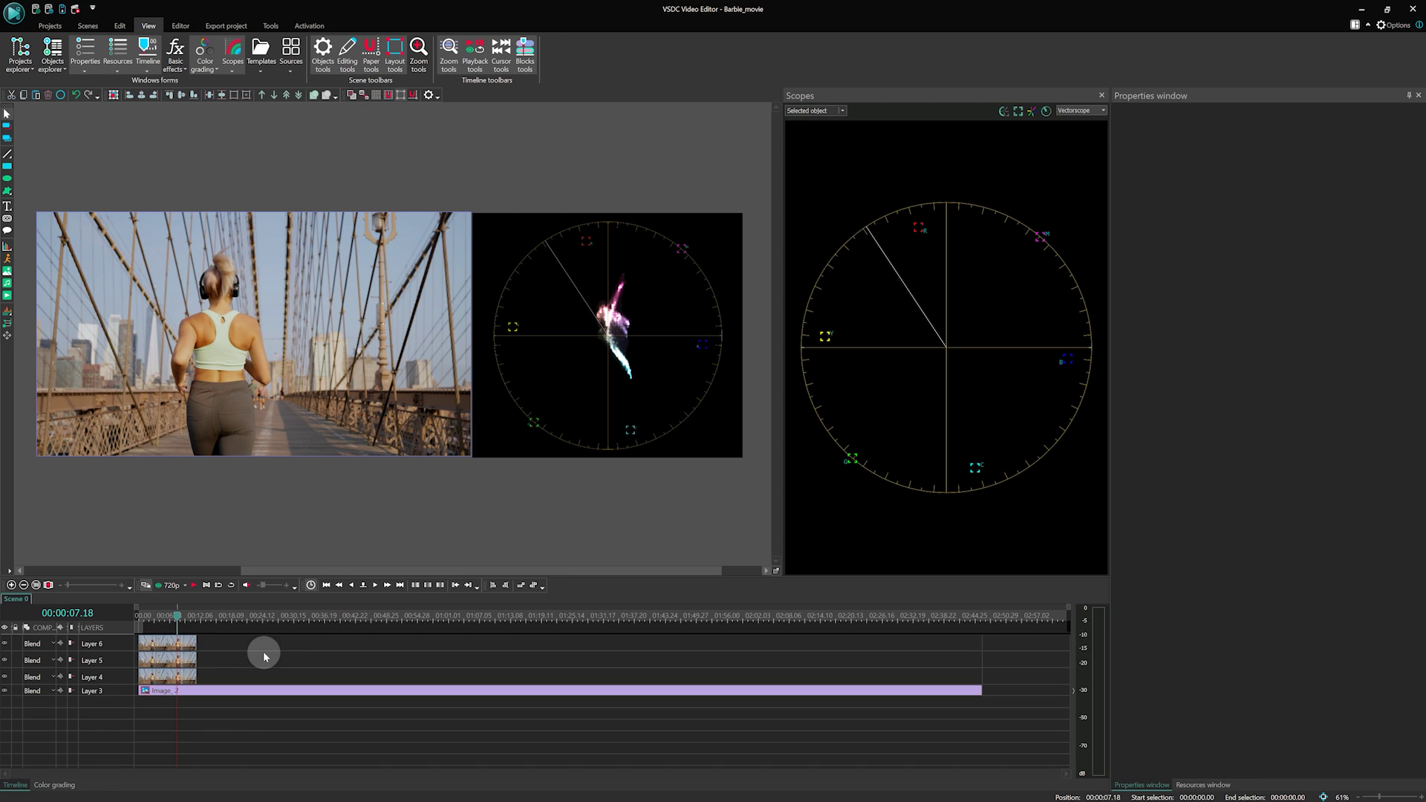
Name the layers Person, Sky and Bridge, and hide Person and Sky
{"action": "double_click", "coordinate": [92, 643]}
{"action": "type", "text": "Person"}
{"action": "key", "text": "Return"}
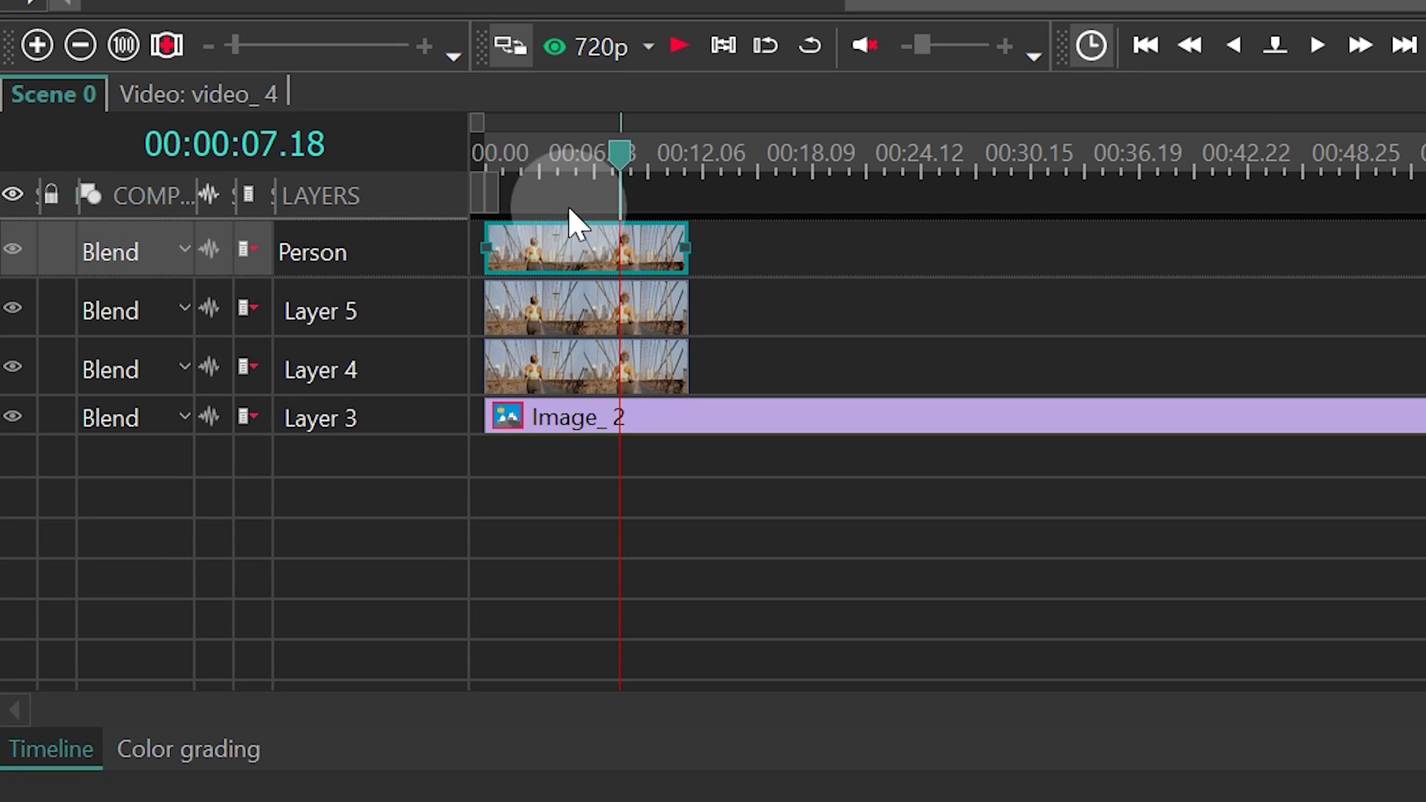
{"action": "double_click", "coordinate": [265, 452]}
{"action": "type", "text": "Sky"}
{"action": "double_click", "coordinate": [350, 360]}
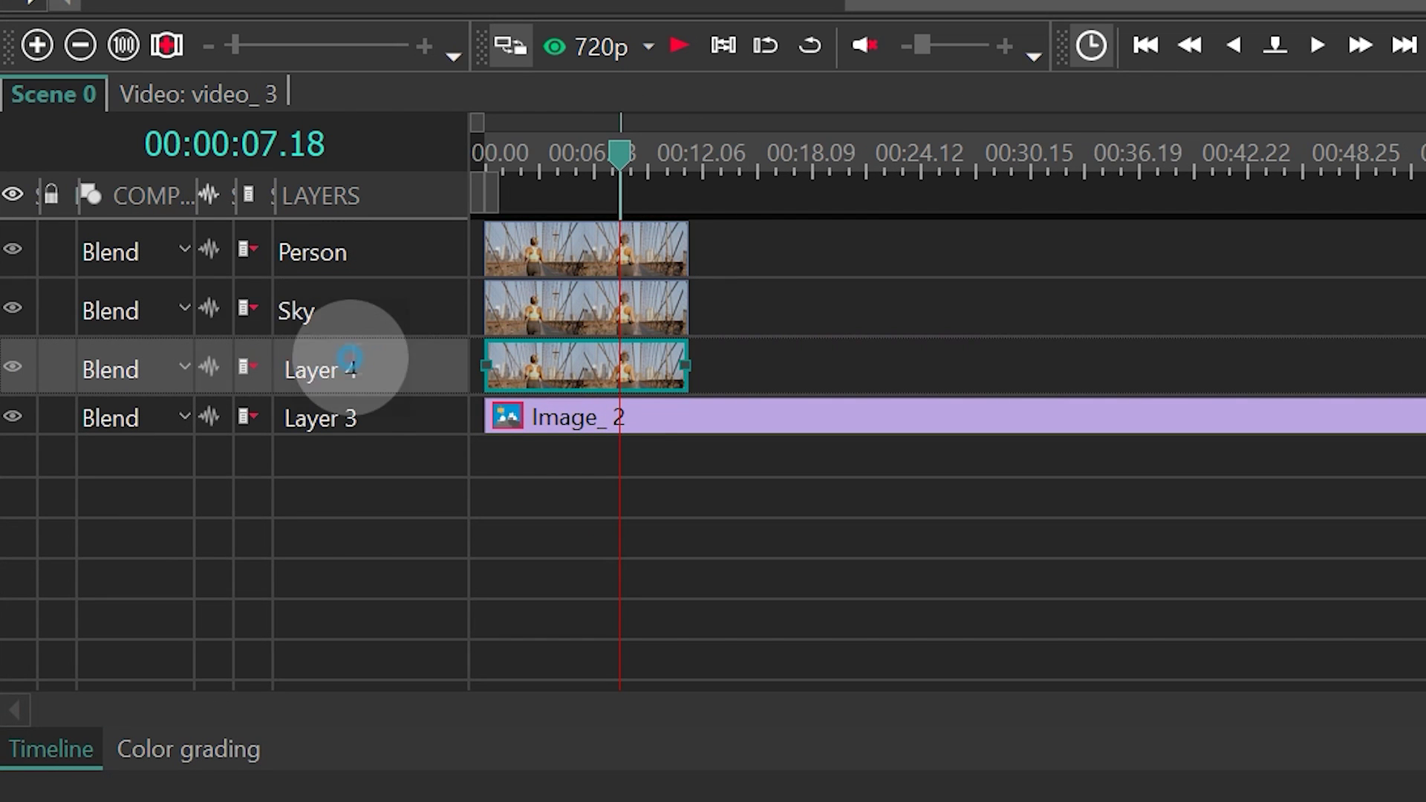
{"action": "type", "text": "Bridge"}
{"action": "left_click", "coordinate": [881, 500]}
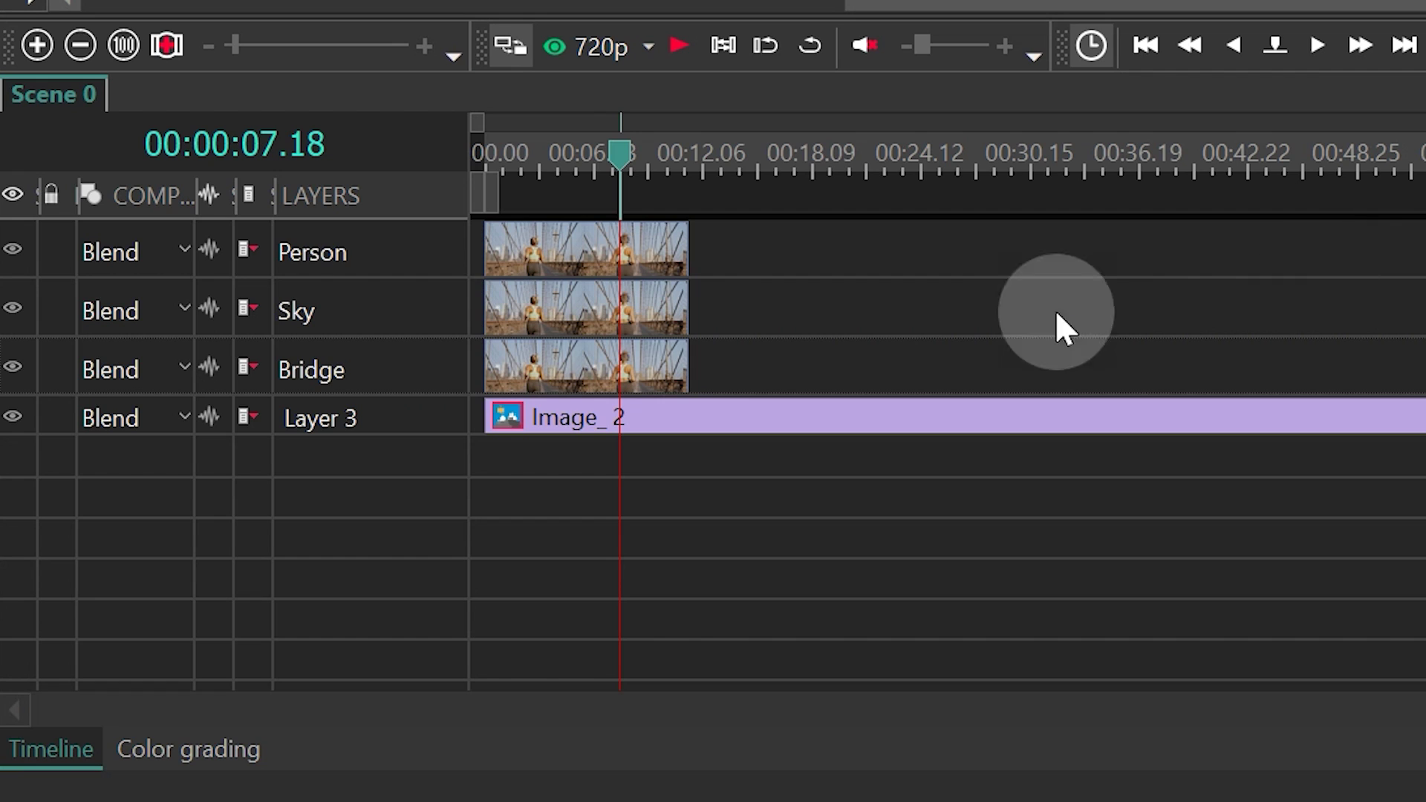
{"action": "left_click", "coordinate": [12, 250]}
{"action": "left_click", "coordinate": [21, 306]}
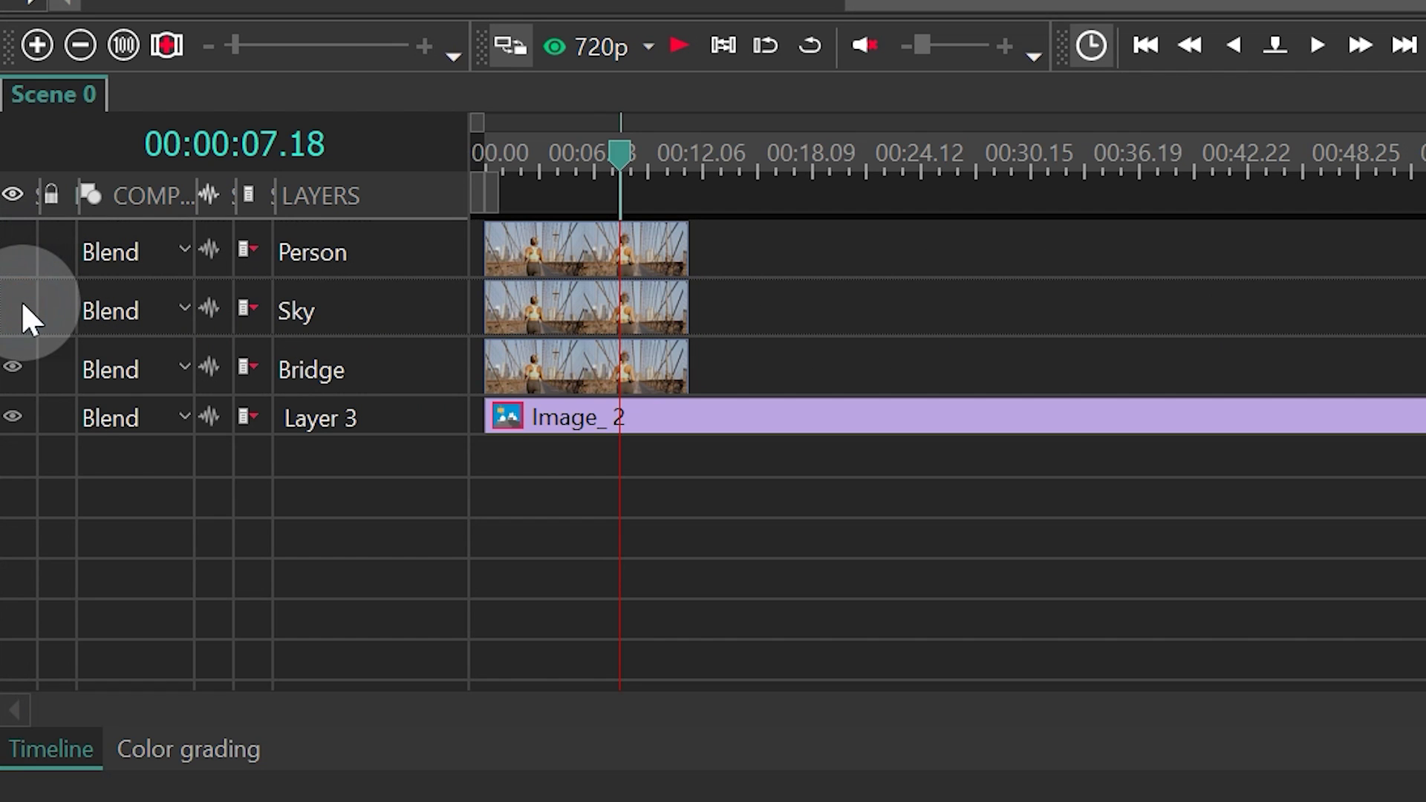
Add a Color grading effect from Video effects > Adjustments across the Bridge clip and show its wheels
{"action": "left_click", "coordinate": [584, 393]}
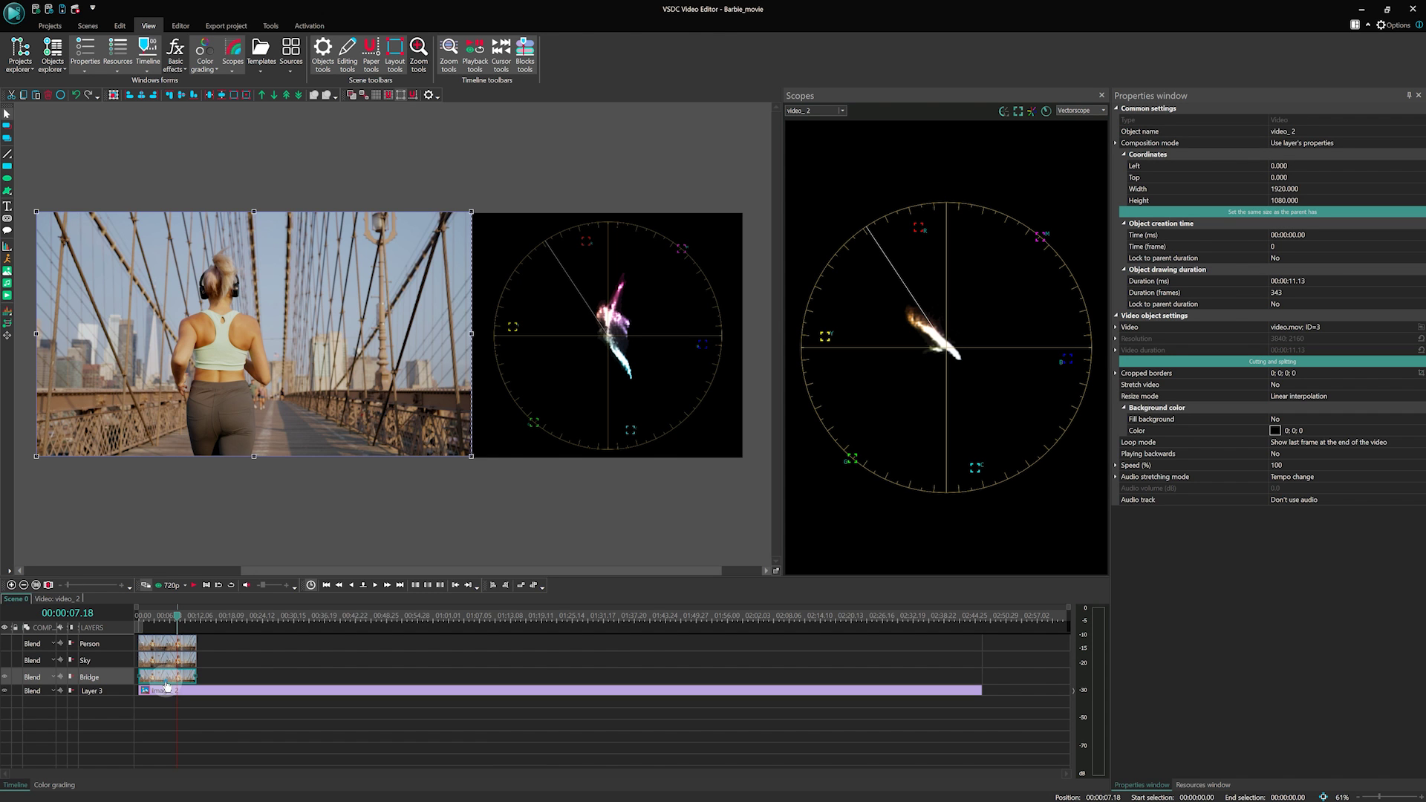
{"action": "double_click", "coordinate": [166, 676]}
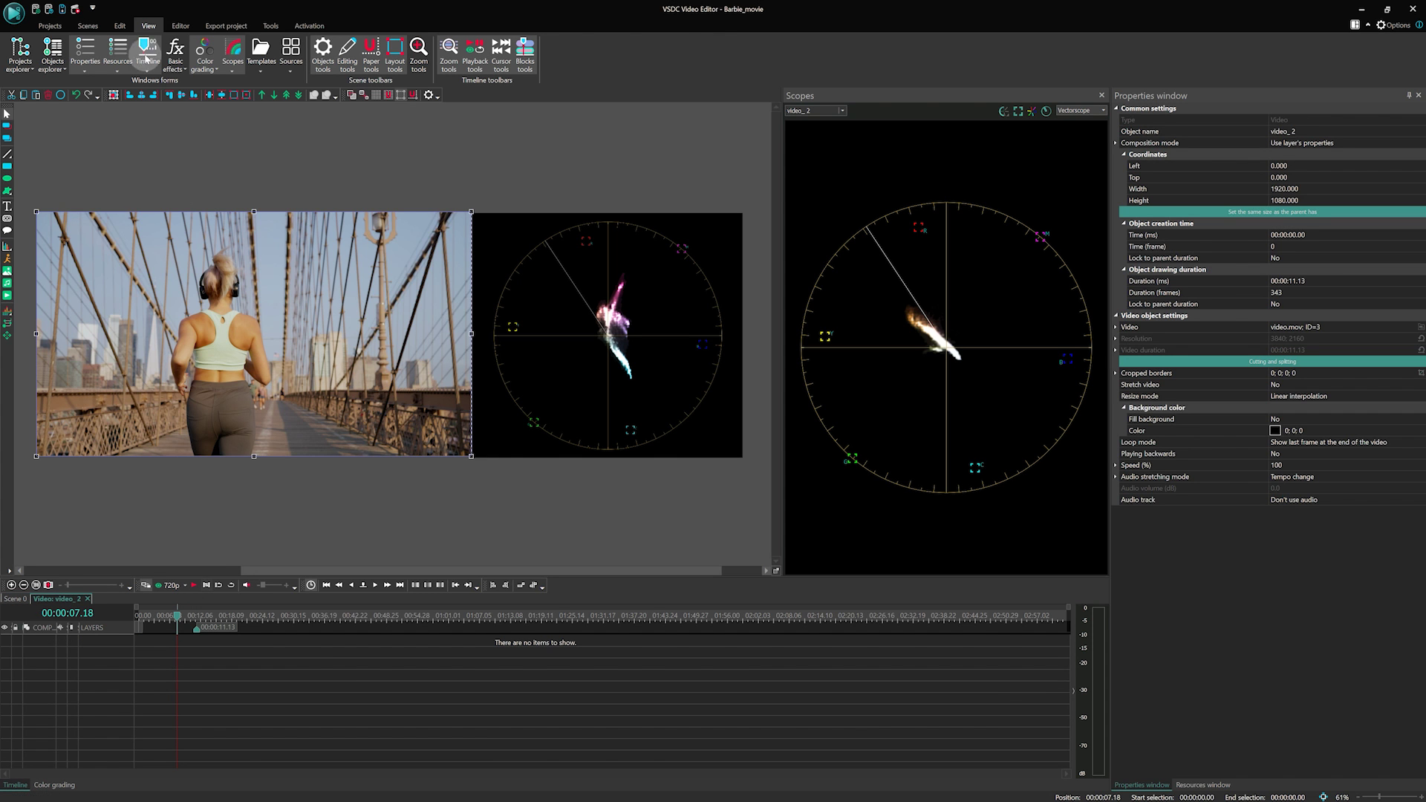
{"action": "left_click", "coordinate": [181, 26]}
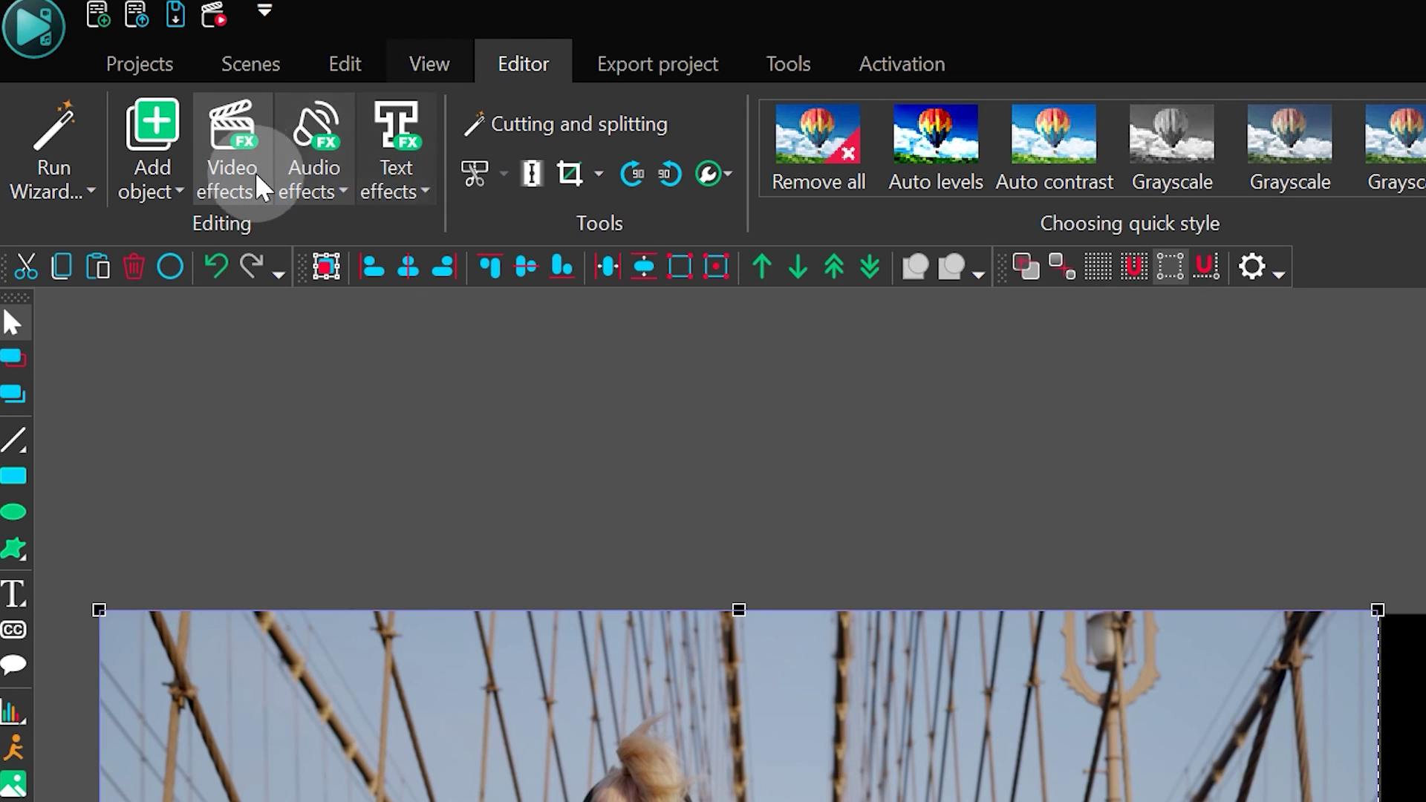
{"action": "left_click", "coordinate": [260, 187]}
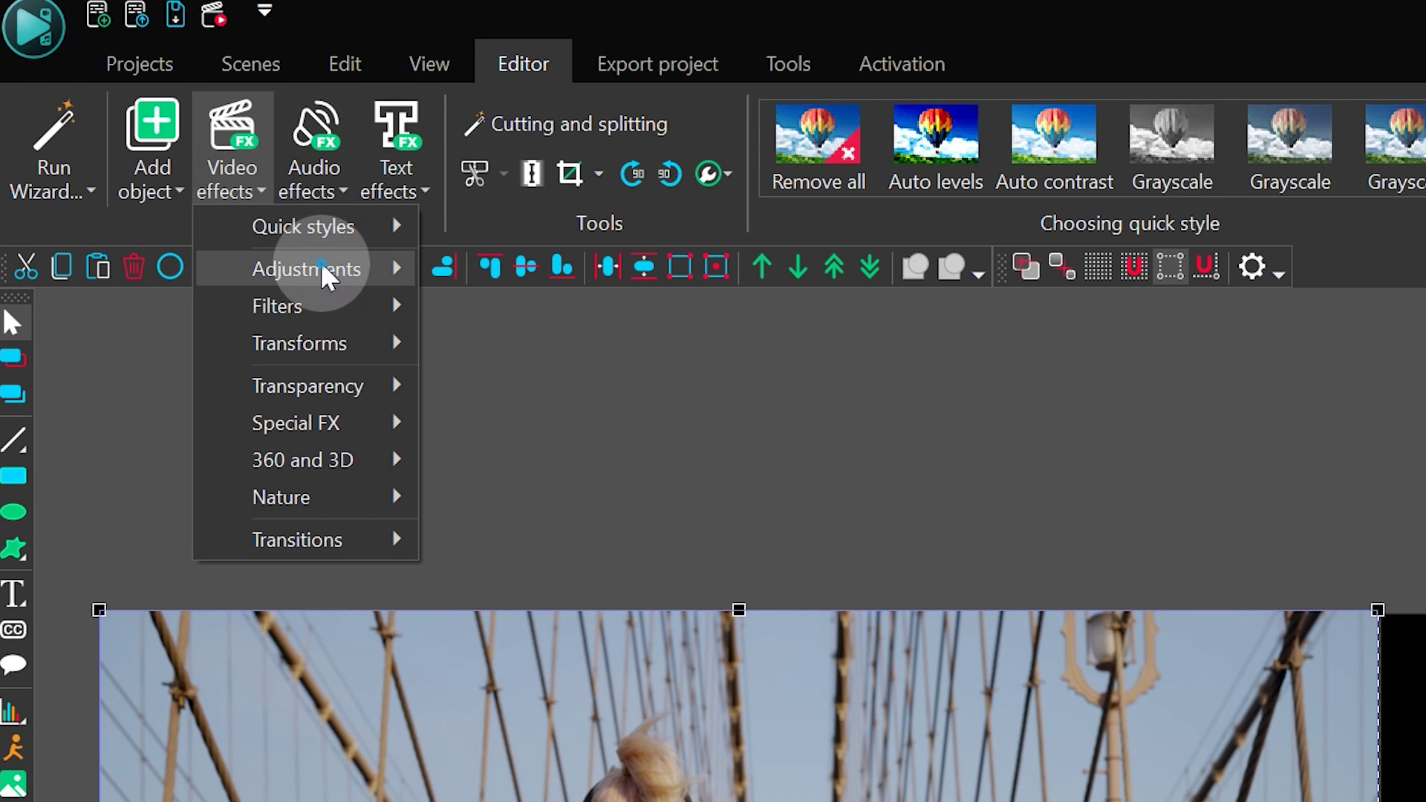
{"action": "mouse_move", "coordinate": [327, 278]}
{"action": "left_click", "coordinate": [476, 270]}
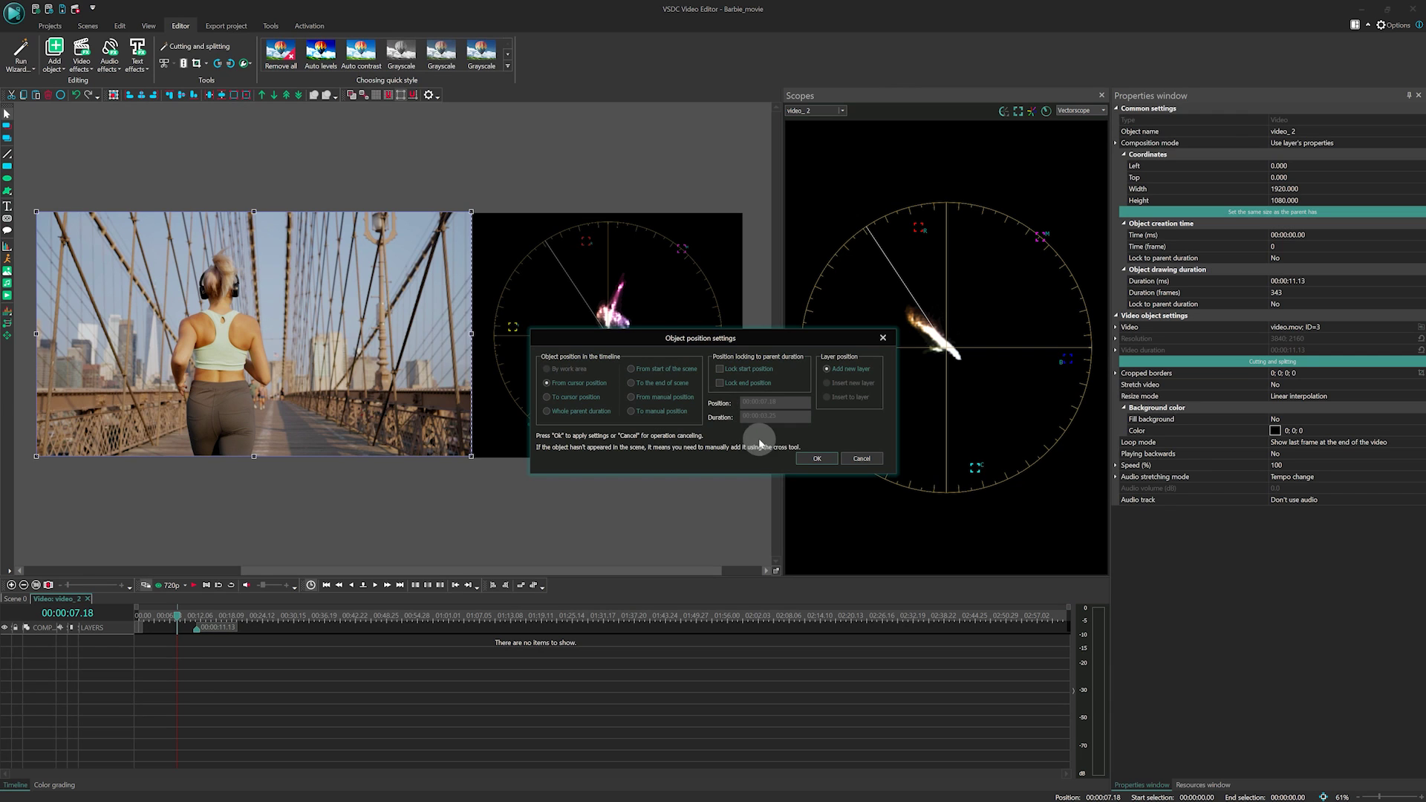
{"action": "left_click", "coordinate": [814, 457]}
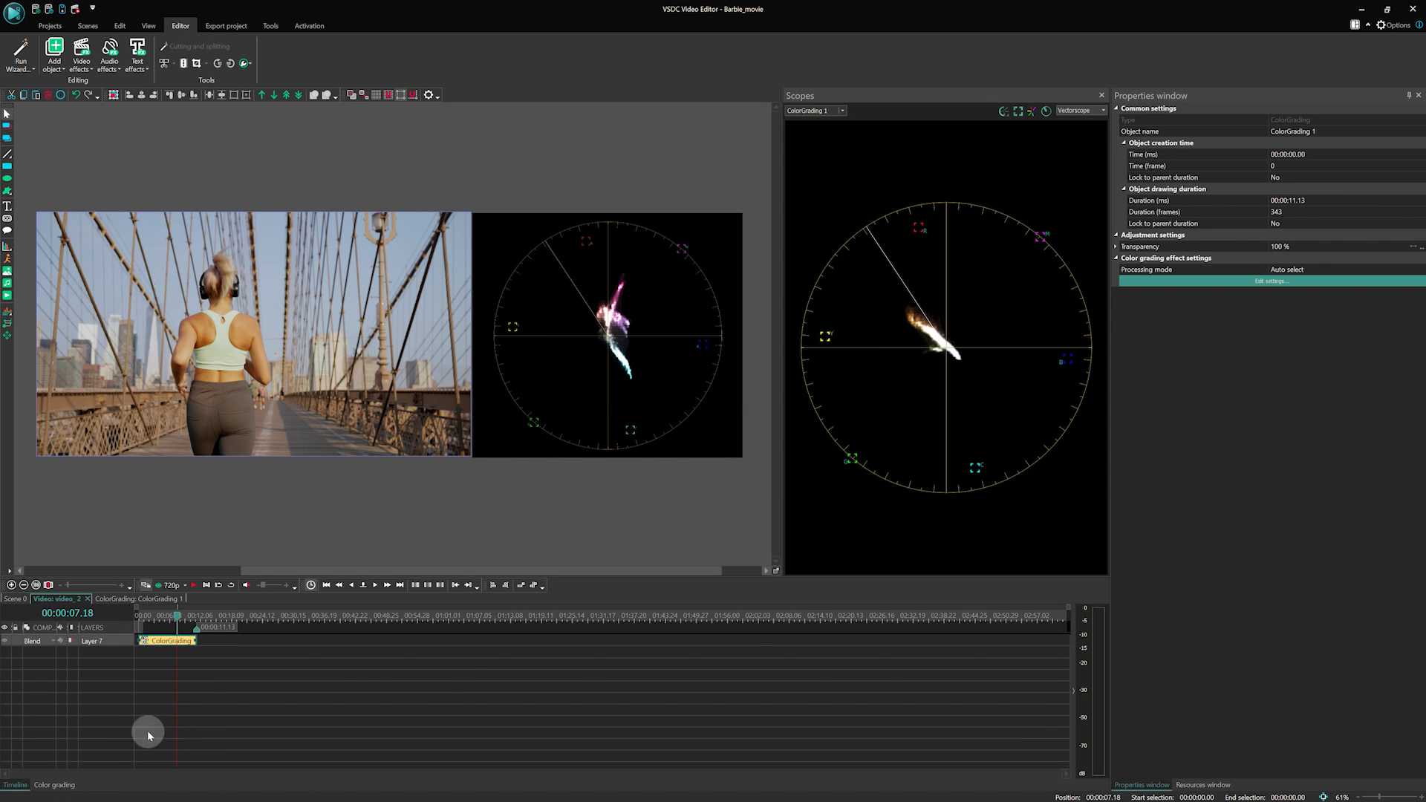
{"action": "left_click", "coordinate": [54, 785]}
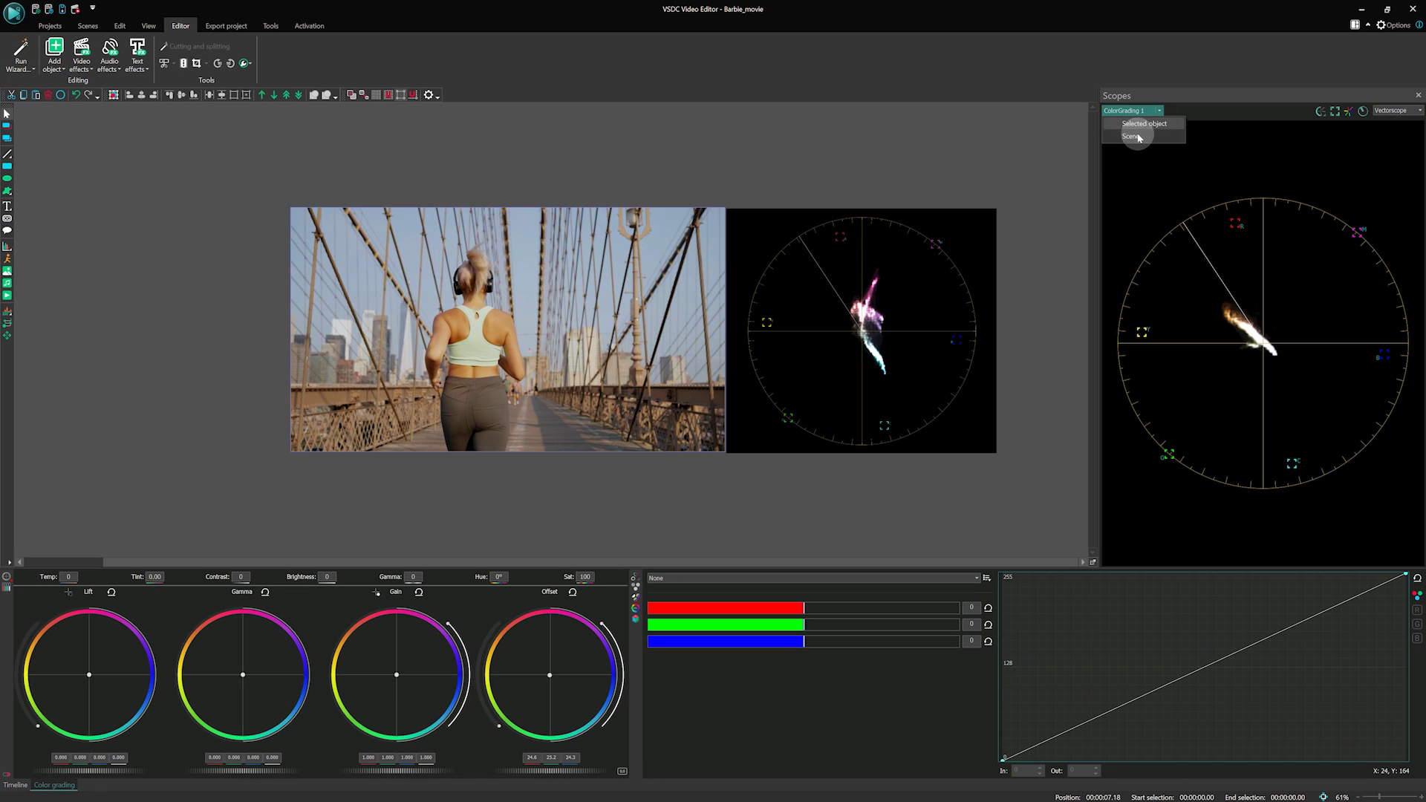
Tint the Bridge grade pink using the Offset, highlight, midtone and shadow wheels
{"action": "left_click_drag", "start_coordinate": [550, 674], "coordinate": [566, 658]}
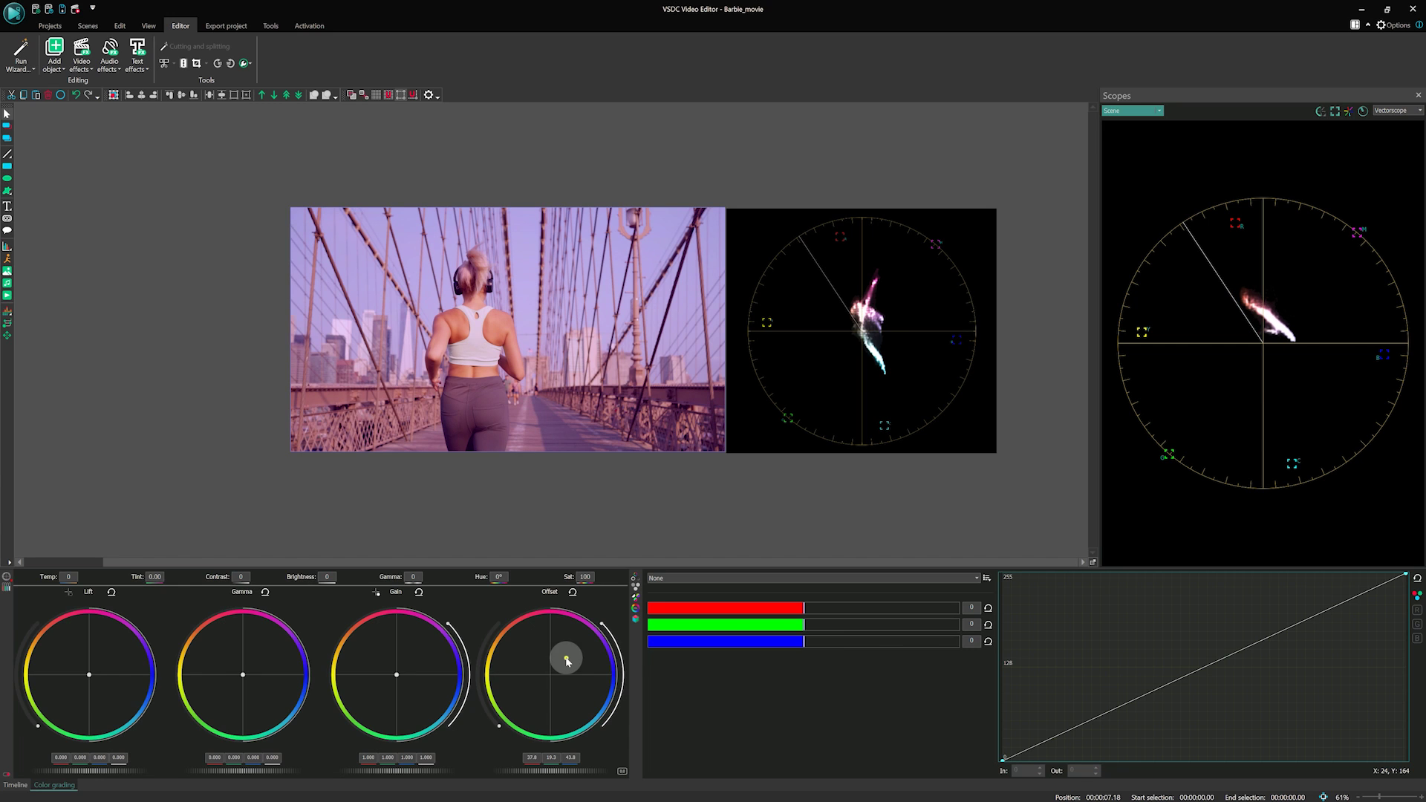
{"action": "left_click", "coordinate": [396, 674]}
{"action": "left_click_drag", "start_coordinate": [396, 674], "coordinate": [394, 675]}
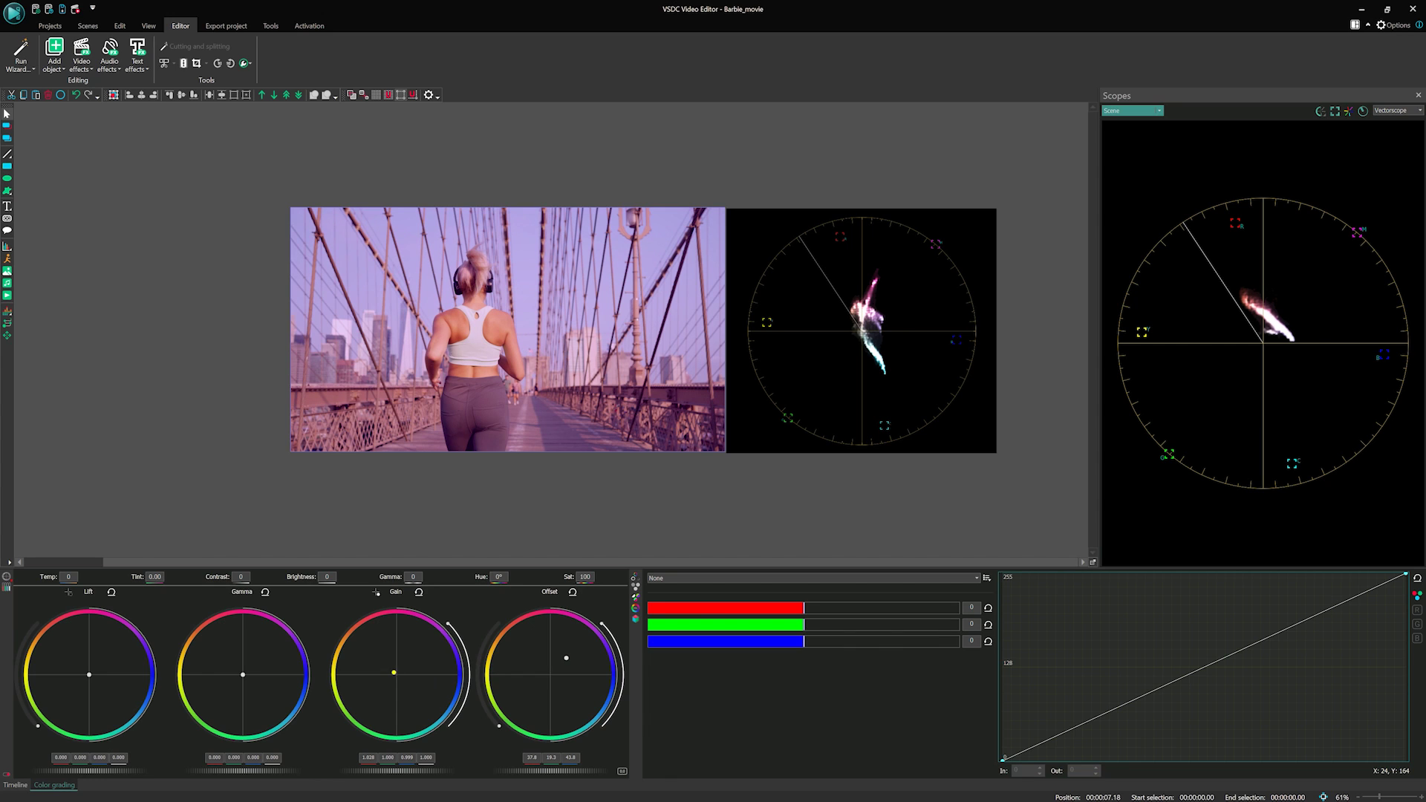
{"action": "left_click", "coordinate": [243, 674]}
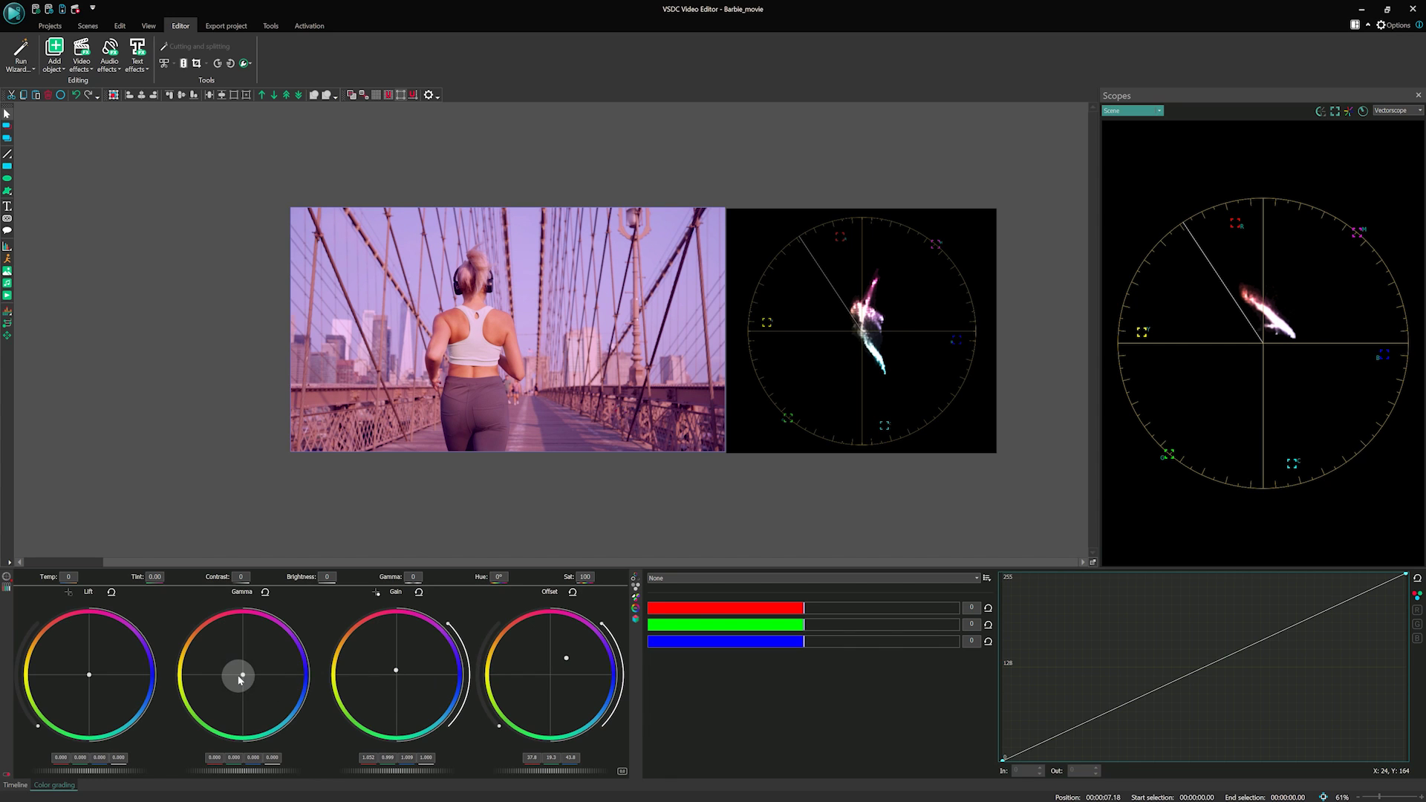
{"action": "left_click_drag", "start_coordinate": [242, 674], "coordinate": [244, 673]}
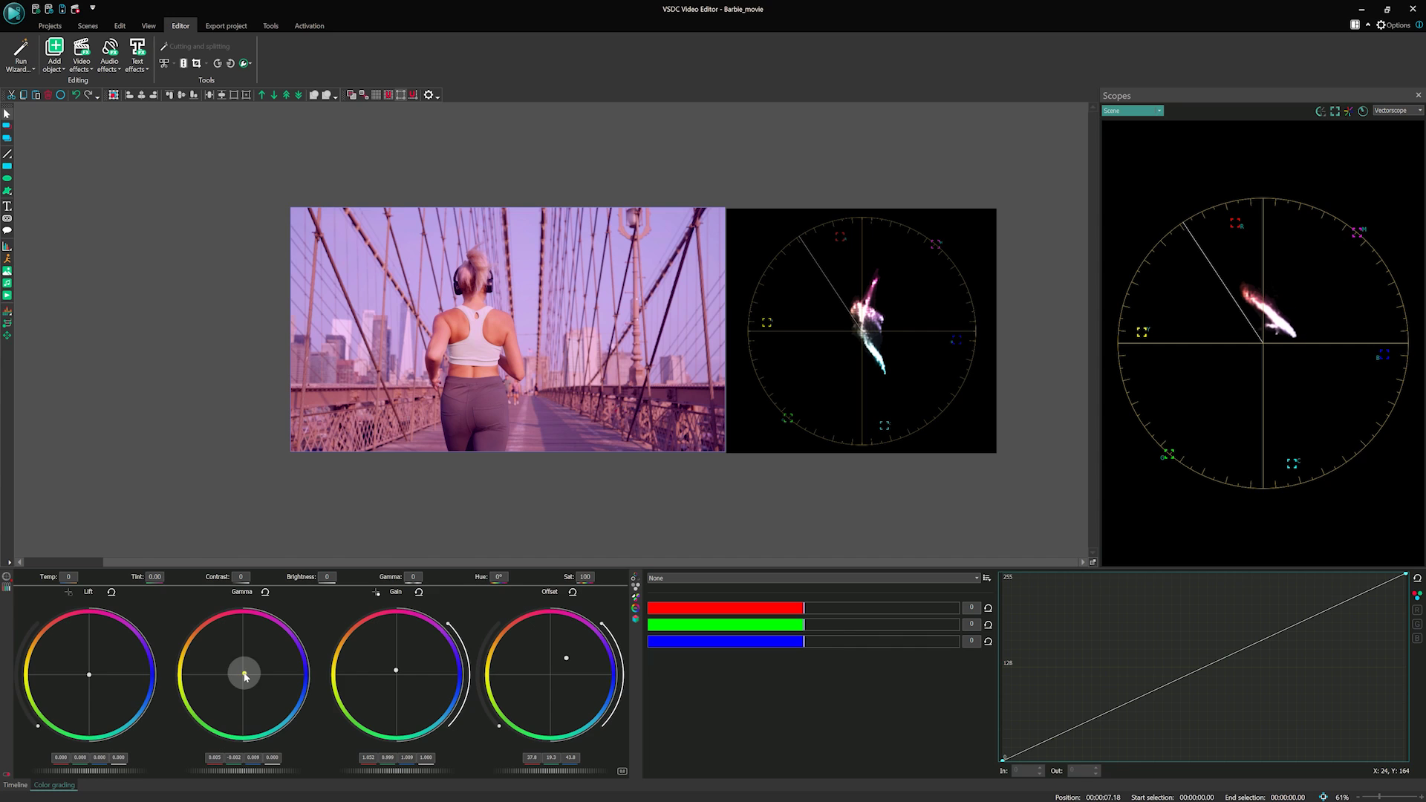
{"action": "left_click", "coordinate": [116, 679]}
{"action": "left_click", "coordinate": [90, 678]}
{"action": "left_click_drag", "start_coordinate": [91, 678], "coordinate": [94, 669]}
Ease the highlight tint toward neutral, strengthen midtone magenta, and return to the timeline
{"action": "left_click_drag", "start_coordinate": [396, 669], "coordinate": [377, 677]}
{"action": "left_click", "coordinate": [556, 666]}
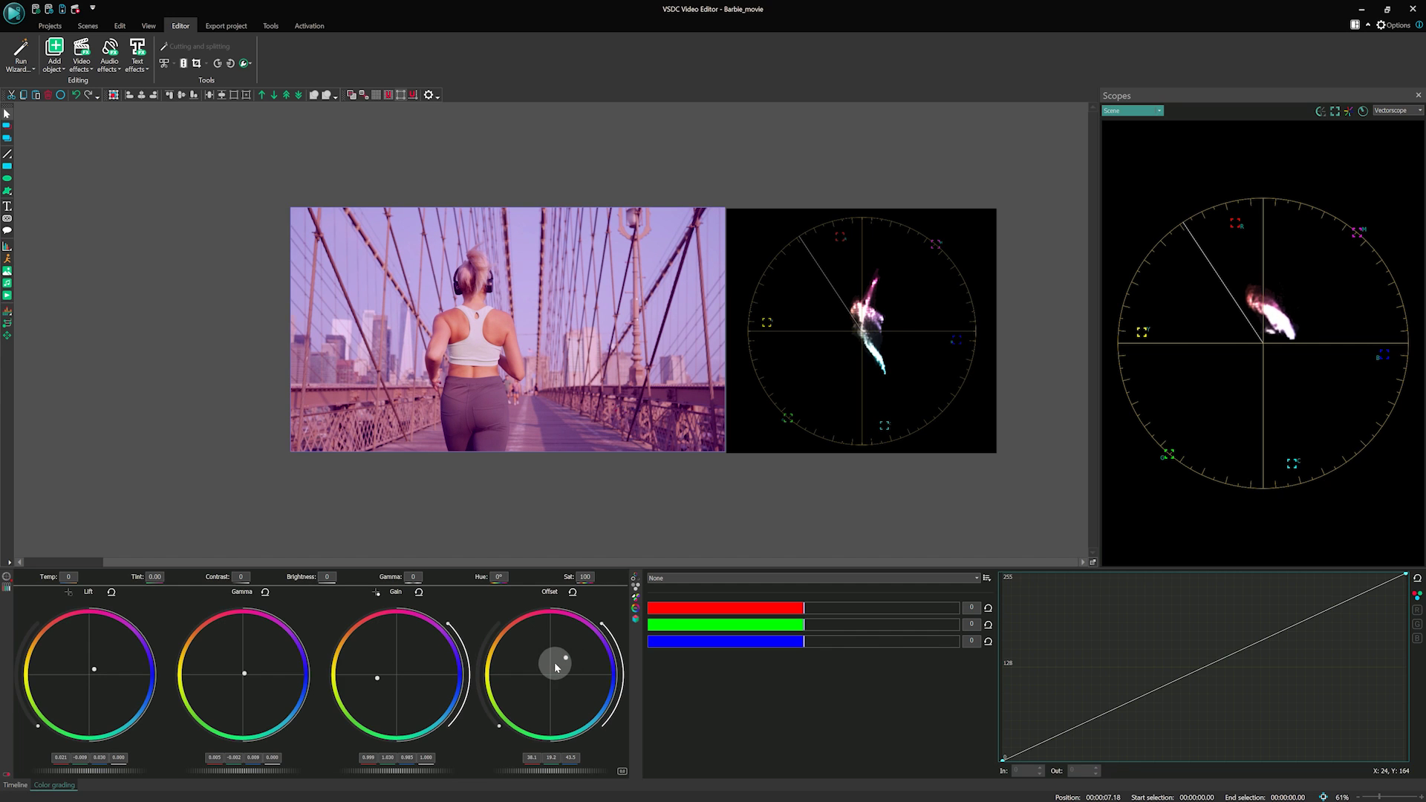
{"action": "left_click_drag", "start_coordinate": [244, 673], "coordinate": [248, 668]}
{"action": "left_click", "coordinate": [391, 706]}
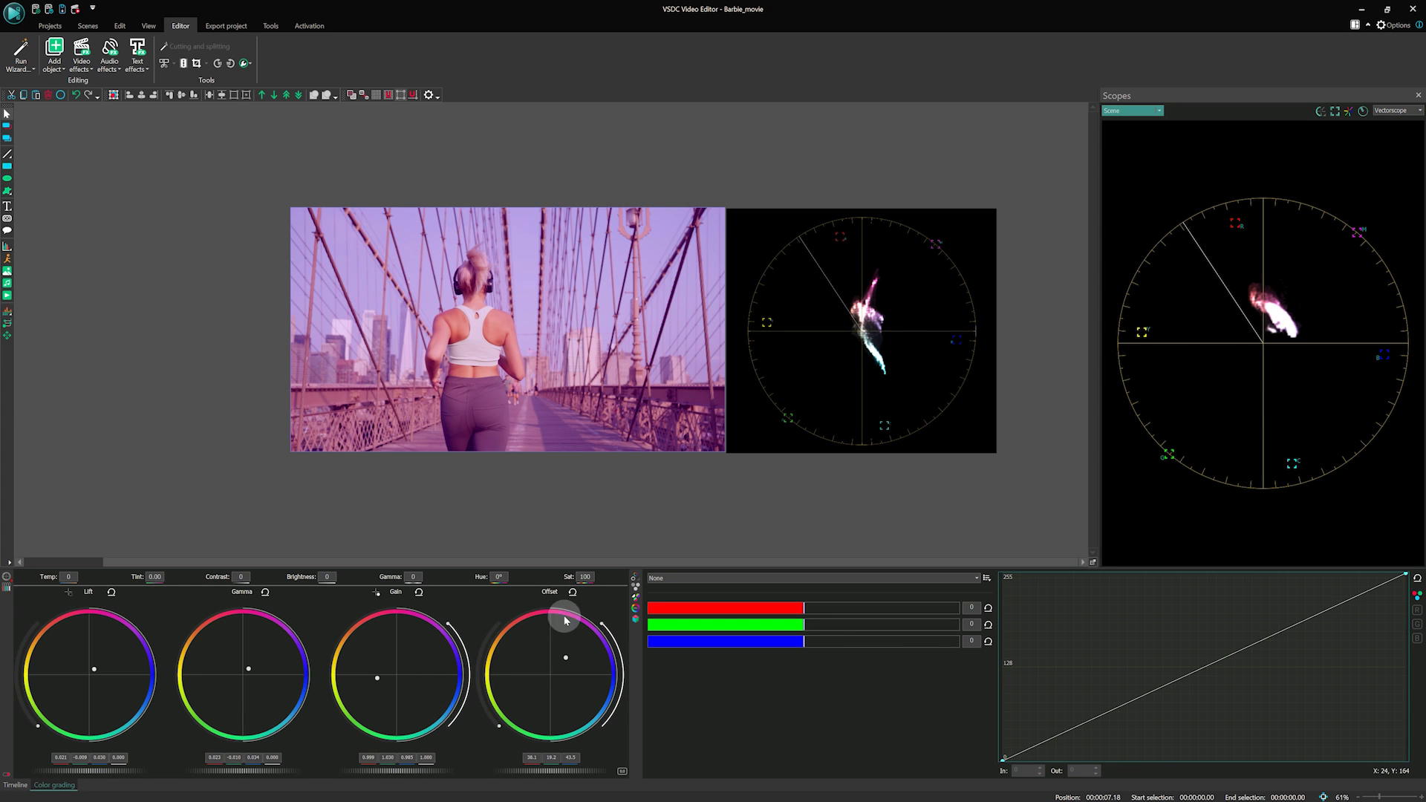
{"action": "scroll", "coordinate": [723, 476], "scroll_direction": "up", "scroll_amount": 3}
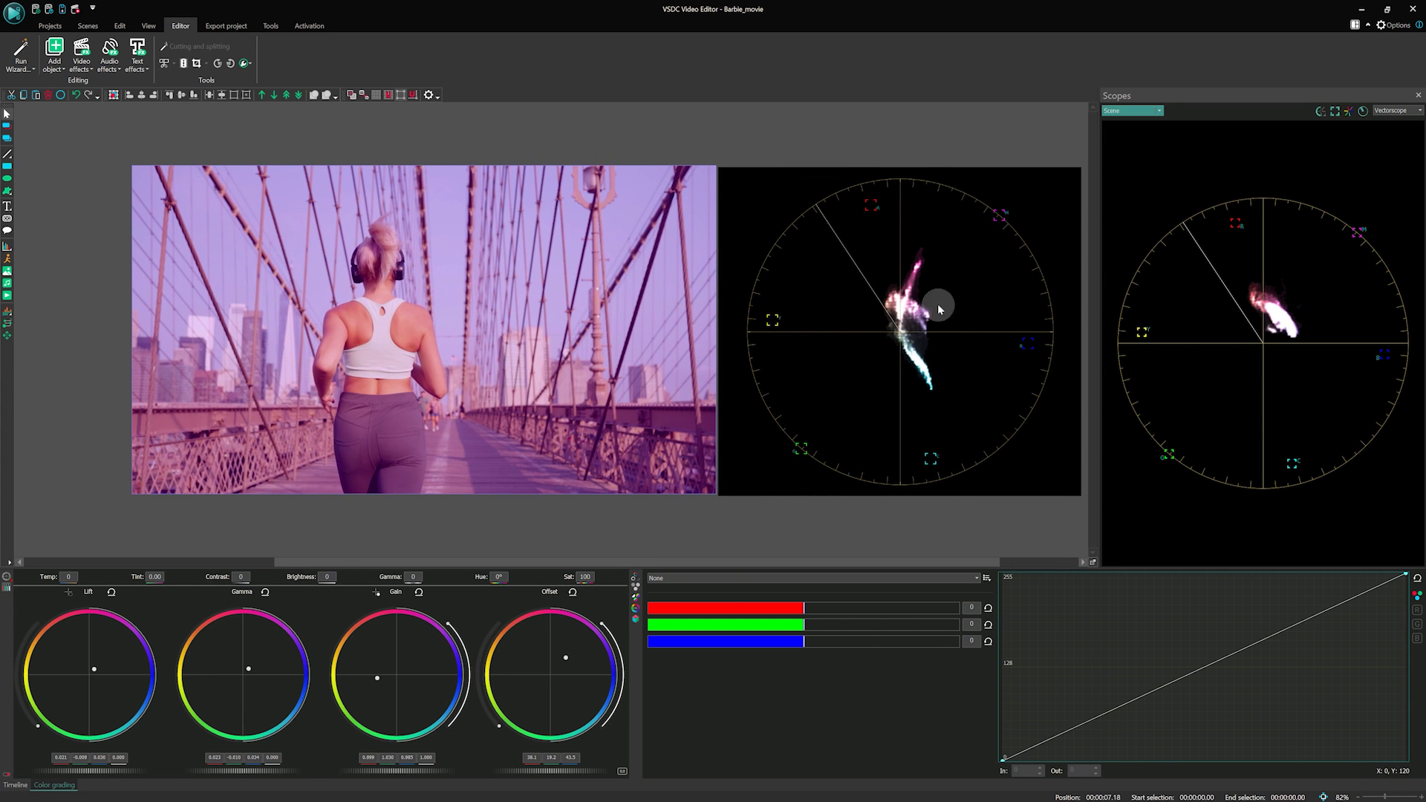
{"action": "left_click", "coordinate": [700, 606]}
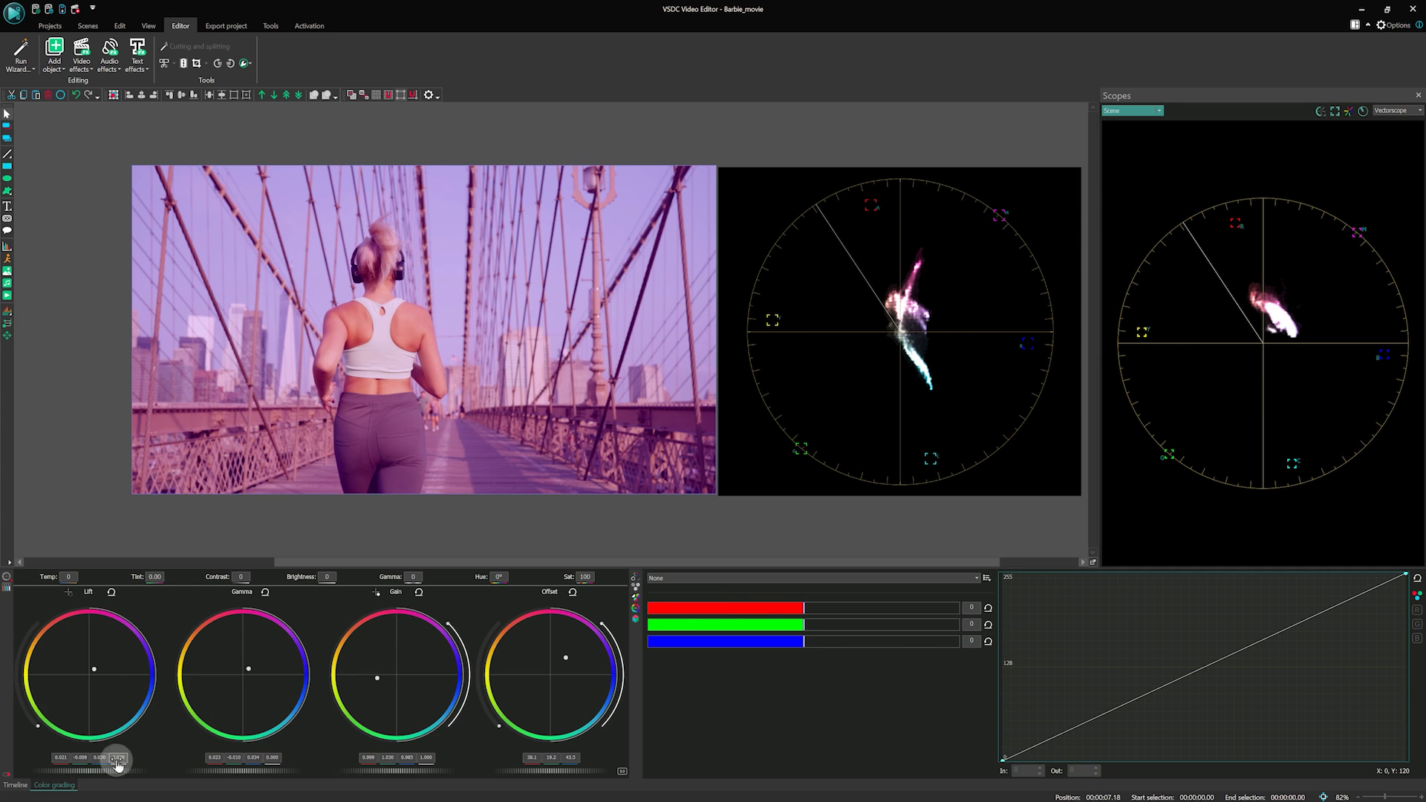
{"action": "left_click", "coordinate": [15, 785]}
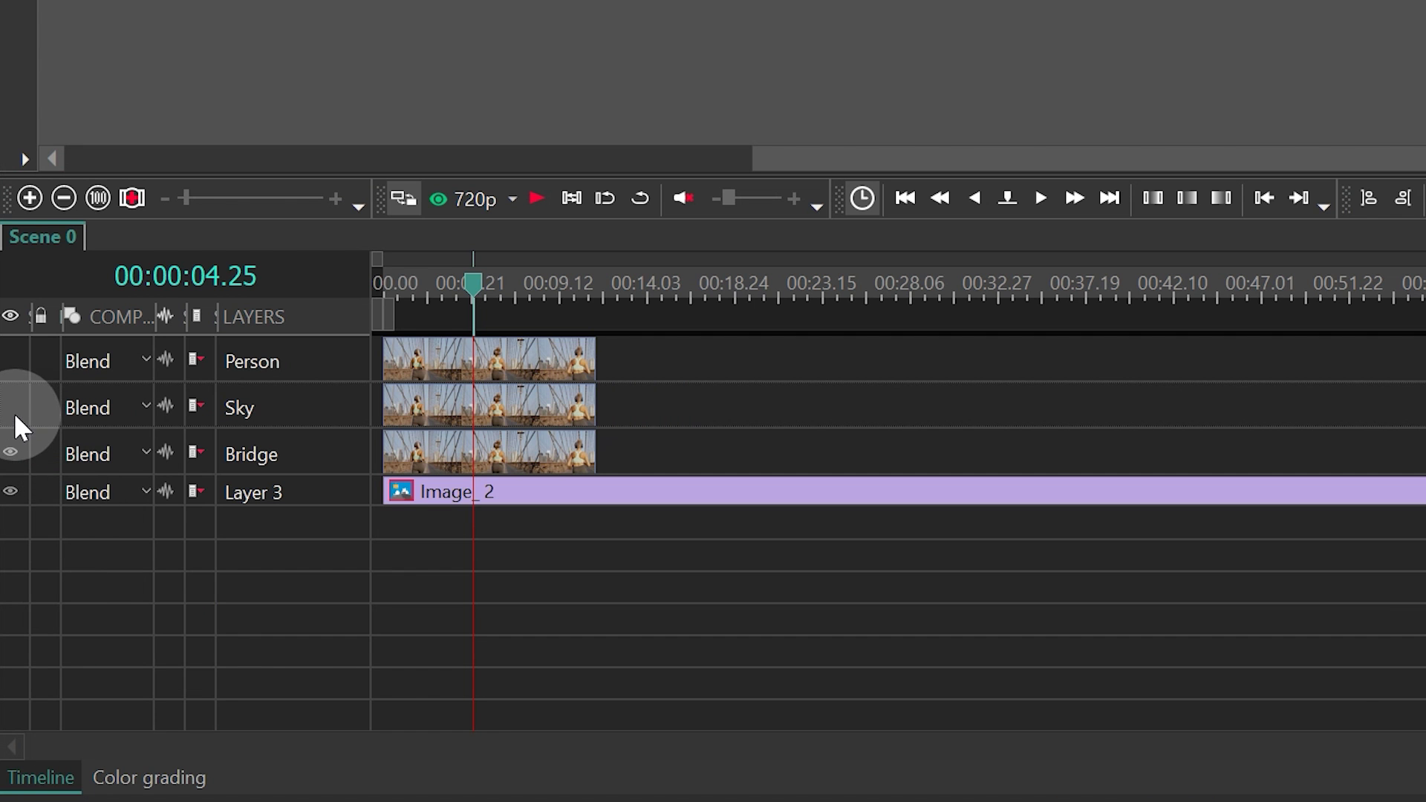
Show the Sky layer, trace FreeShape 7 over the sky, and open its Brush color picker
{"action": "left_click", "coordinate": [12, 408]}
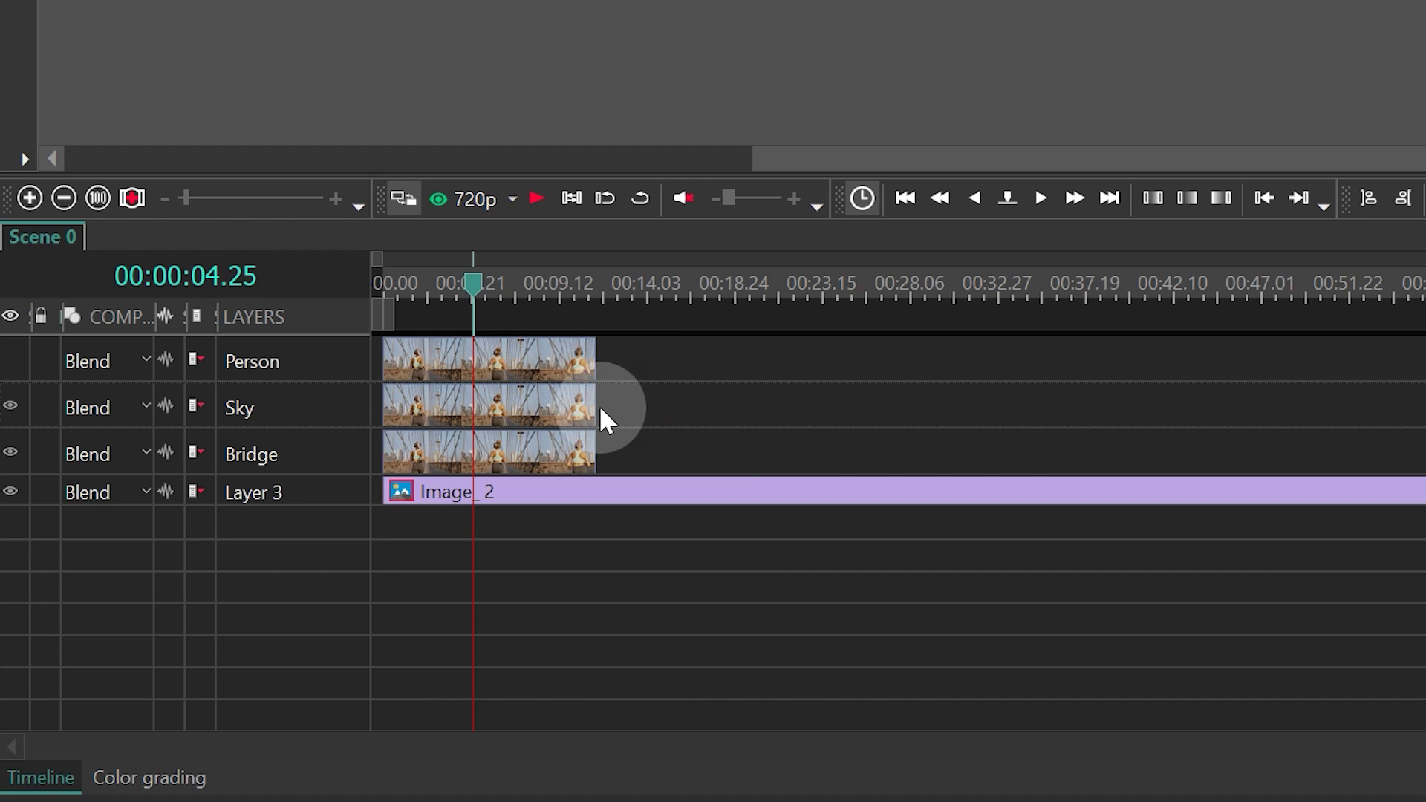
{"action": "double_click", "coordinate": [513, 404]}
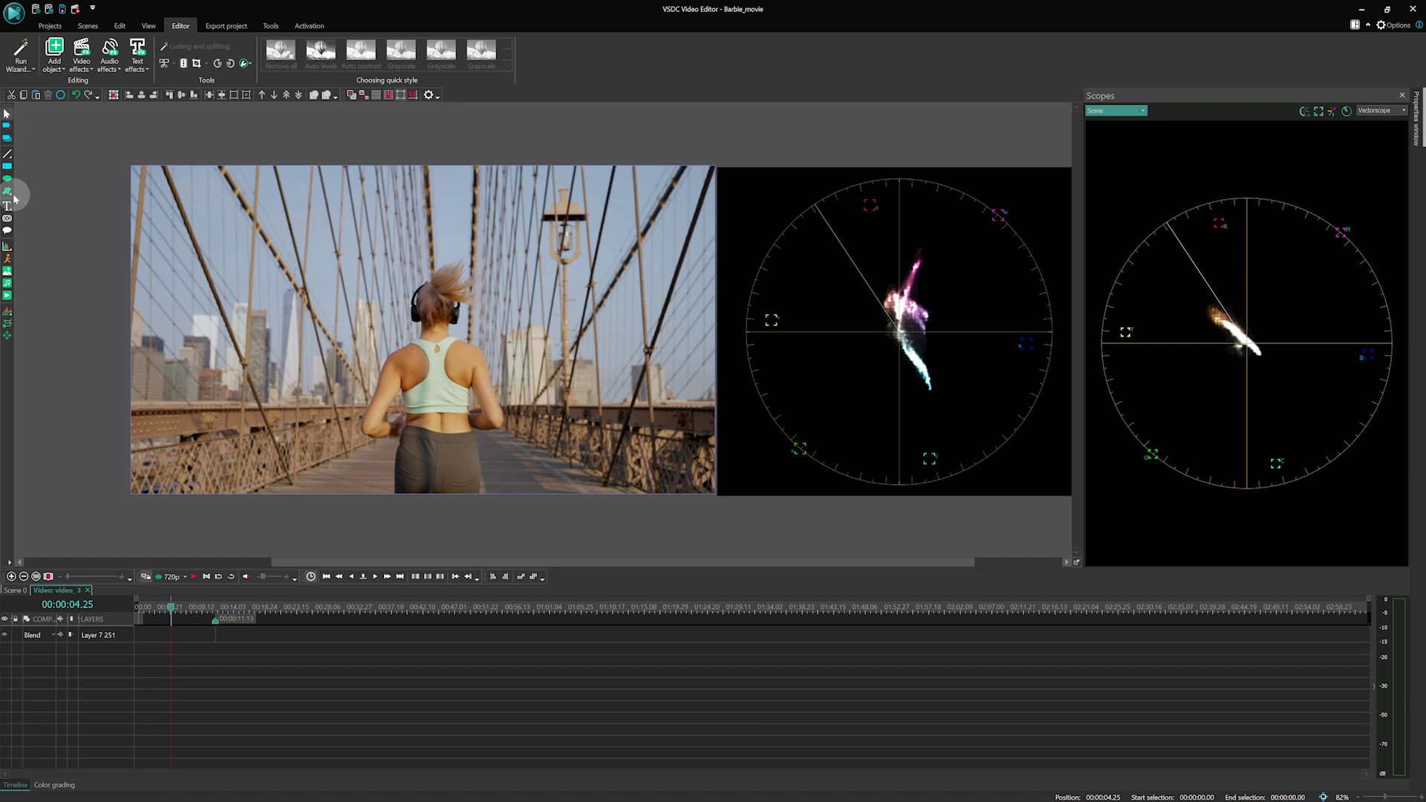
{"action": "left_click", "coordinate": [14, 197]}
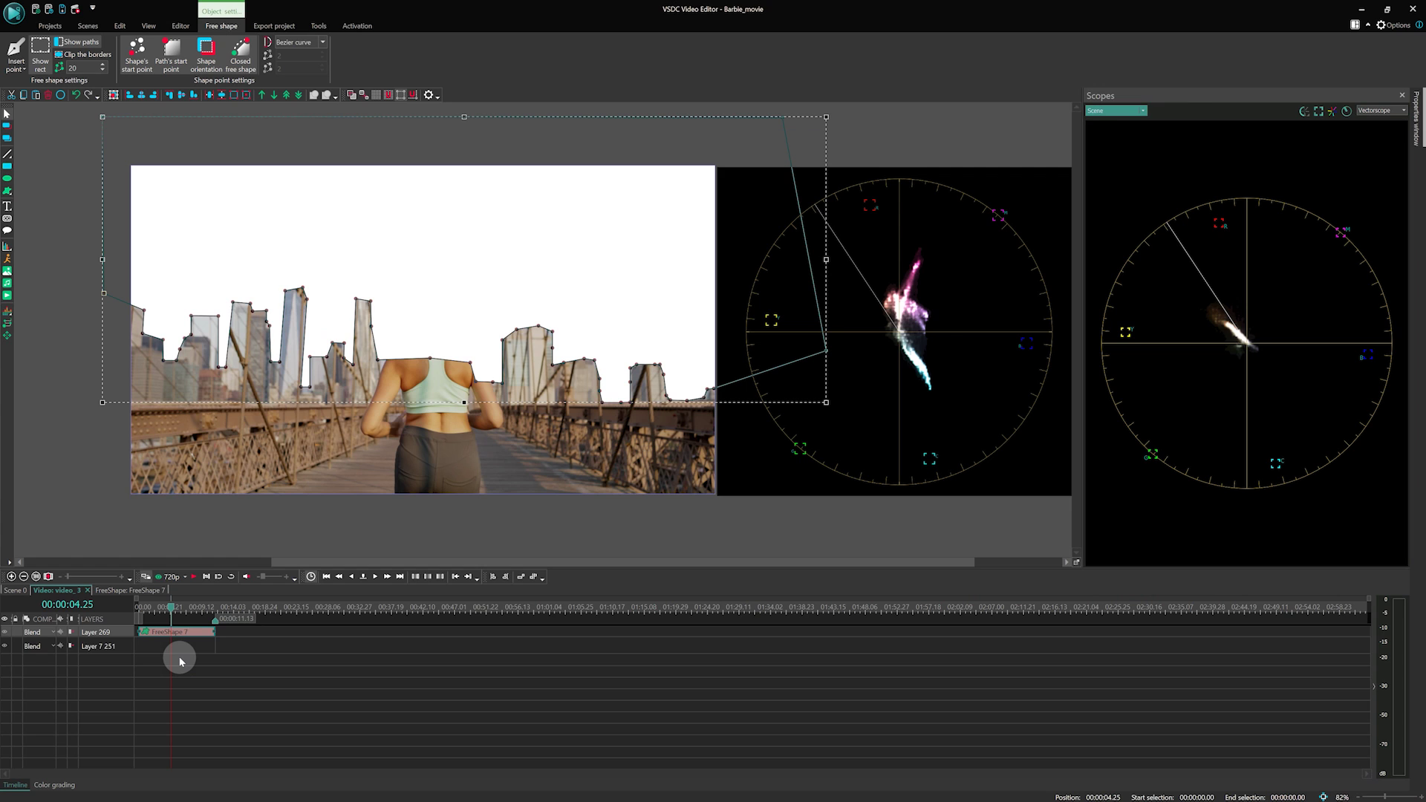
{"action": "right_click", "coordinate": [182, 631]}
{"action": "left_click", "coordinate": [195, 603]}
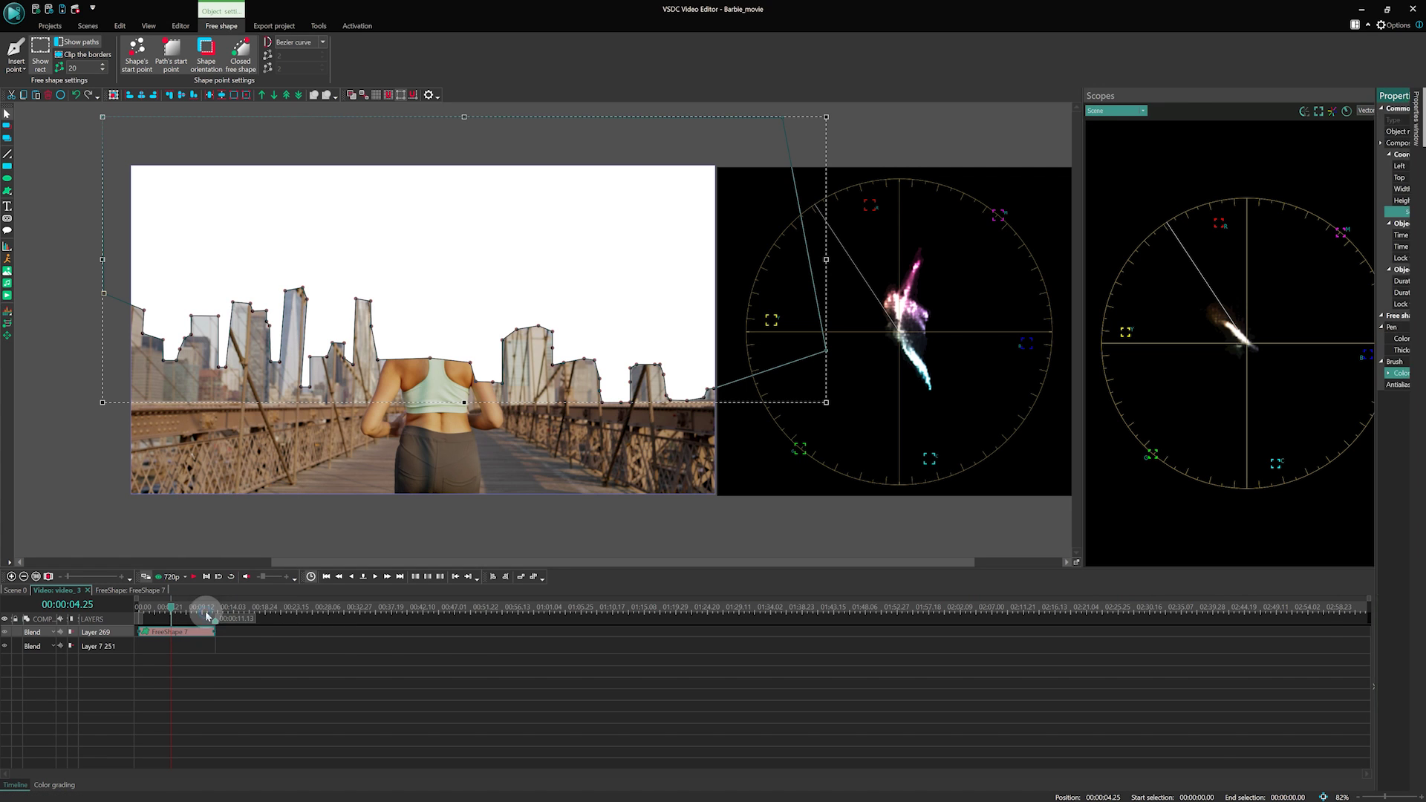
{"action": "left_click", "coordinate": [1404, 374]}
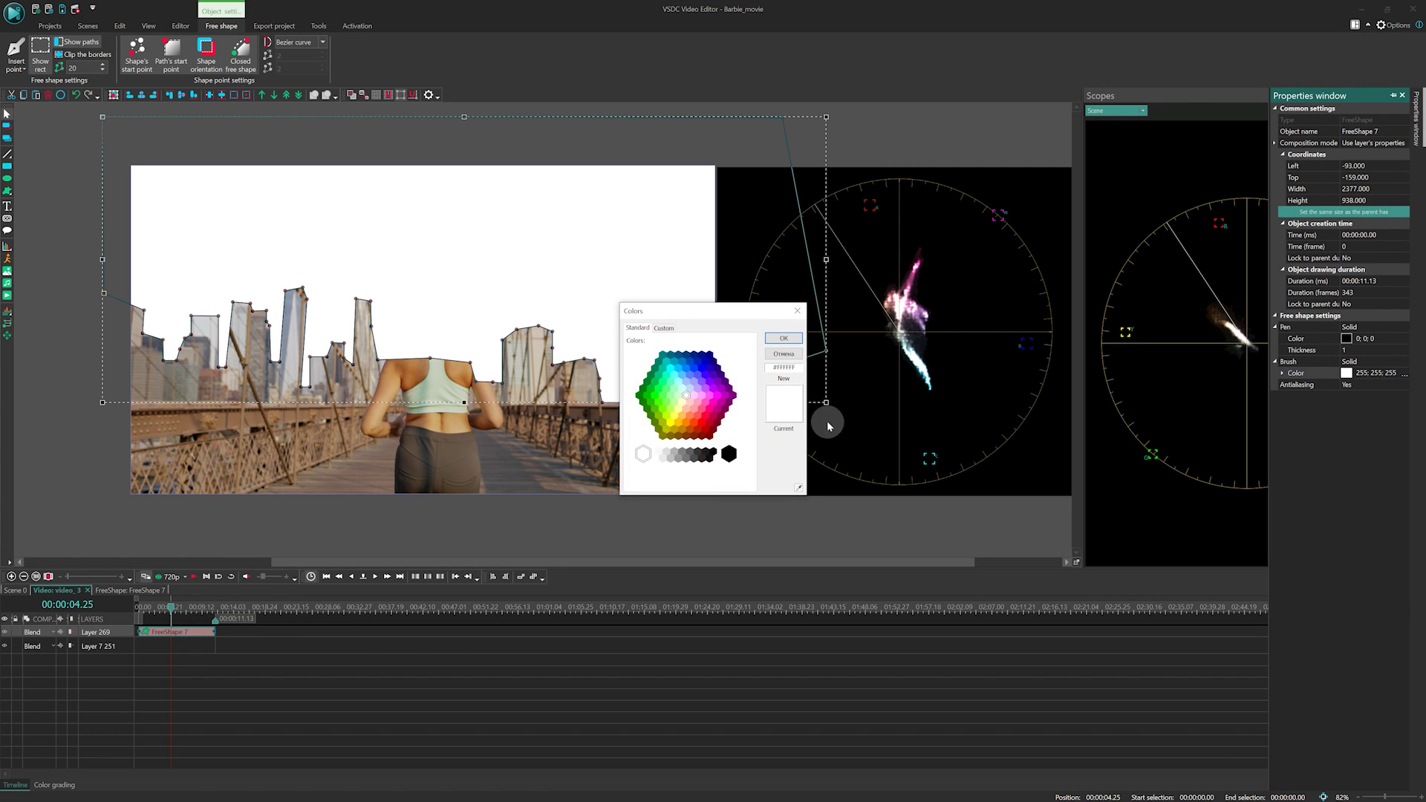
Fill the sky shape black and set its layer blend to Inverted mask
{"action": "left_click", "coordinate": [729, 454]}
{"action": "left_click", "coordinate": [783, 338]}
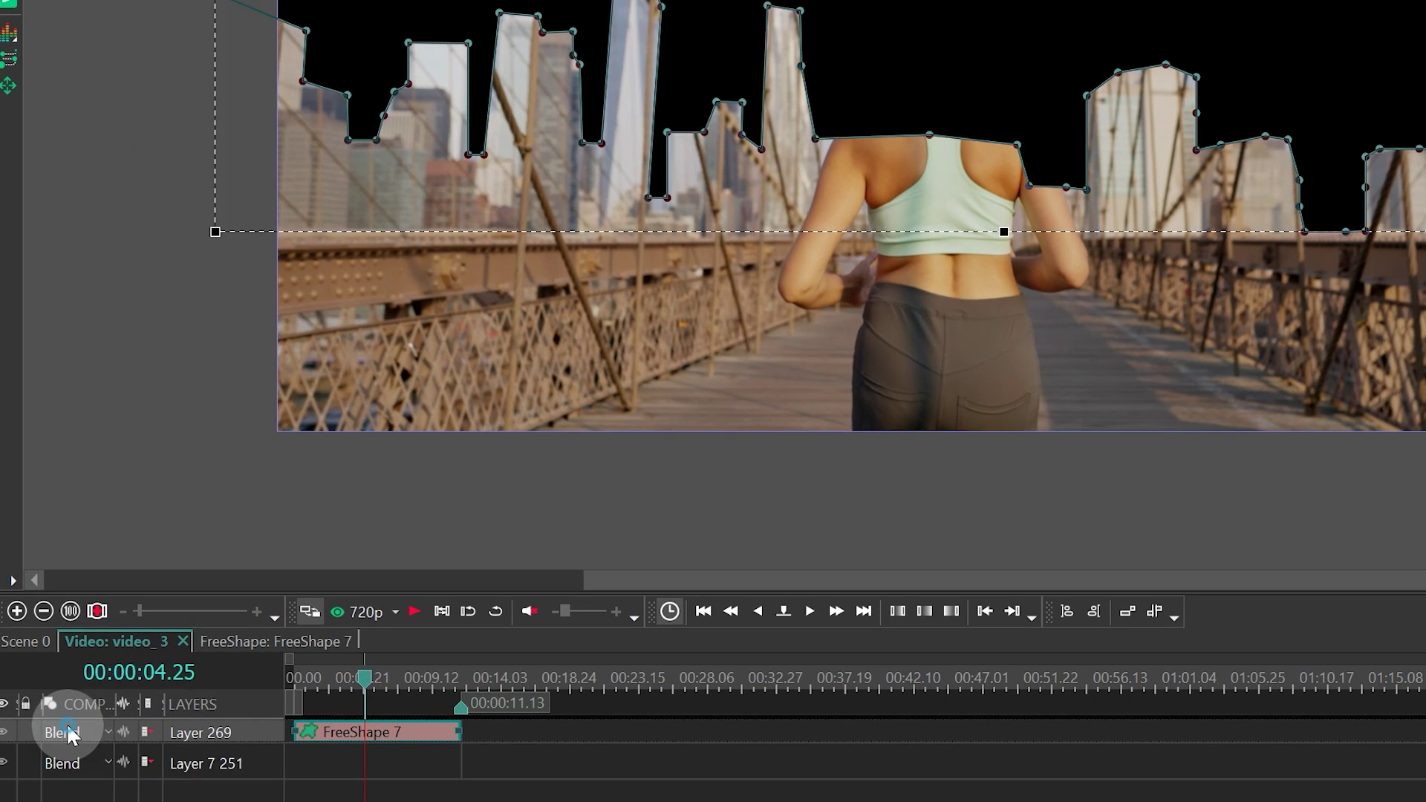
{"action": "left_click", "coordinate": [32, 632]}
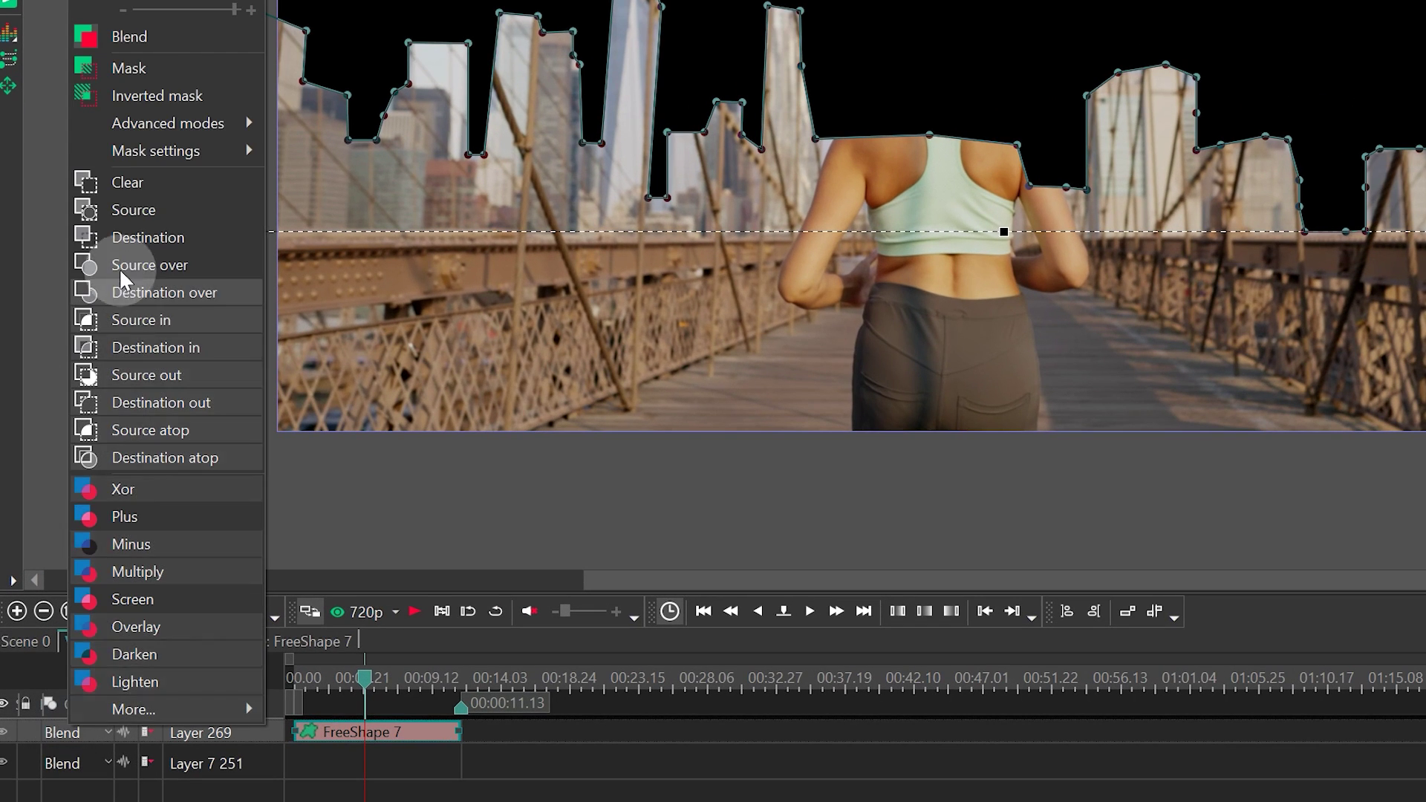
{"action": "left_click", "coordinate": [162, 97]}
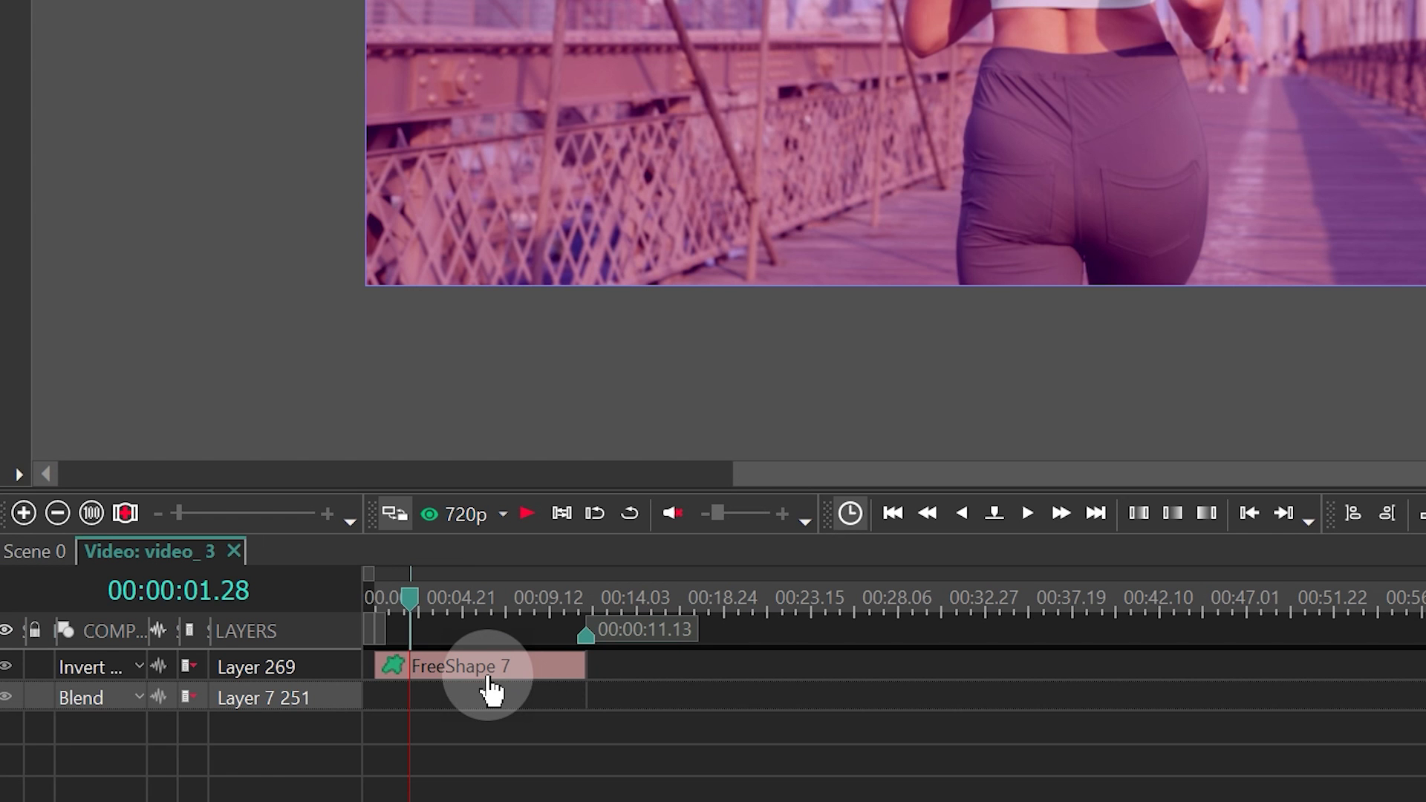
Add a Gaussian blur with Blur levels 100 to FreeShape 7
{"action": "double_click", "coordinate": [178, 632]}
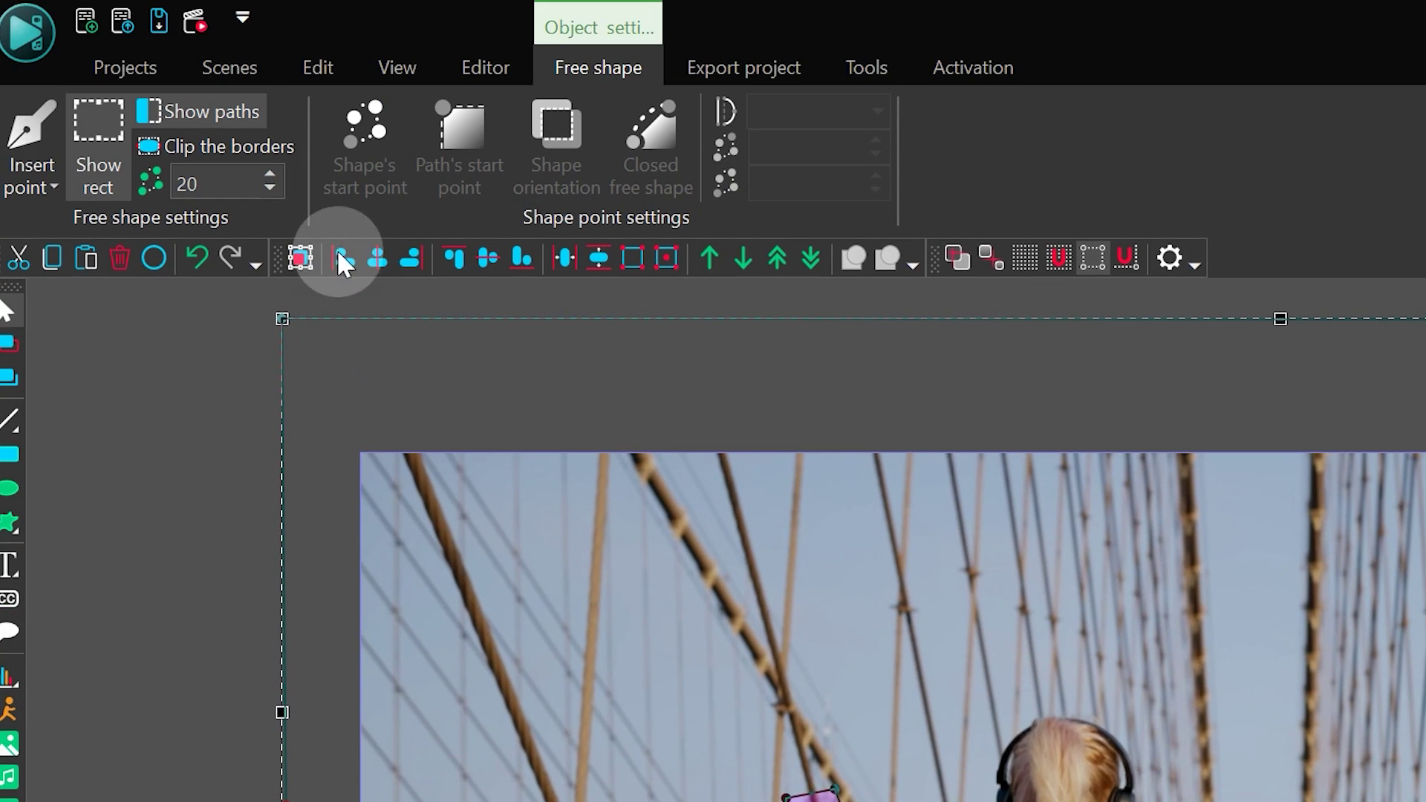
{"action": "left_click", "coordinate": [454, 68]}
{"action": "left_click", "coordinate": [211, 153]}
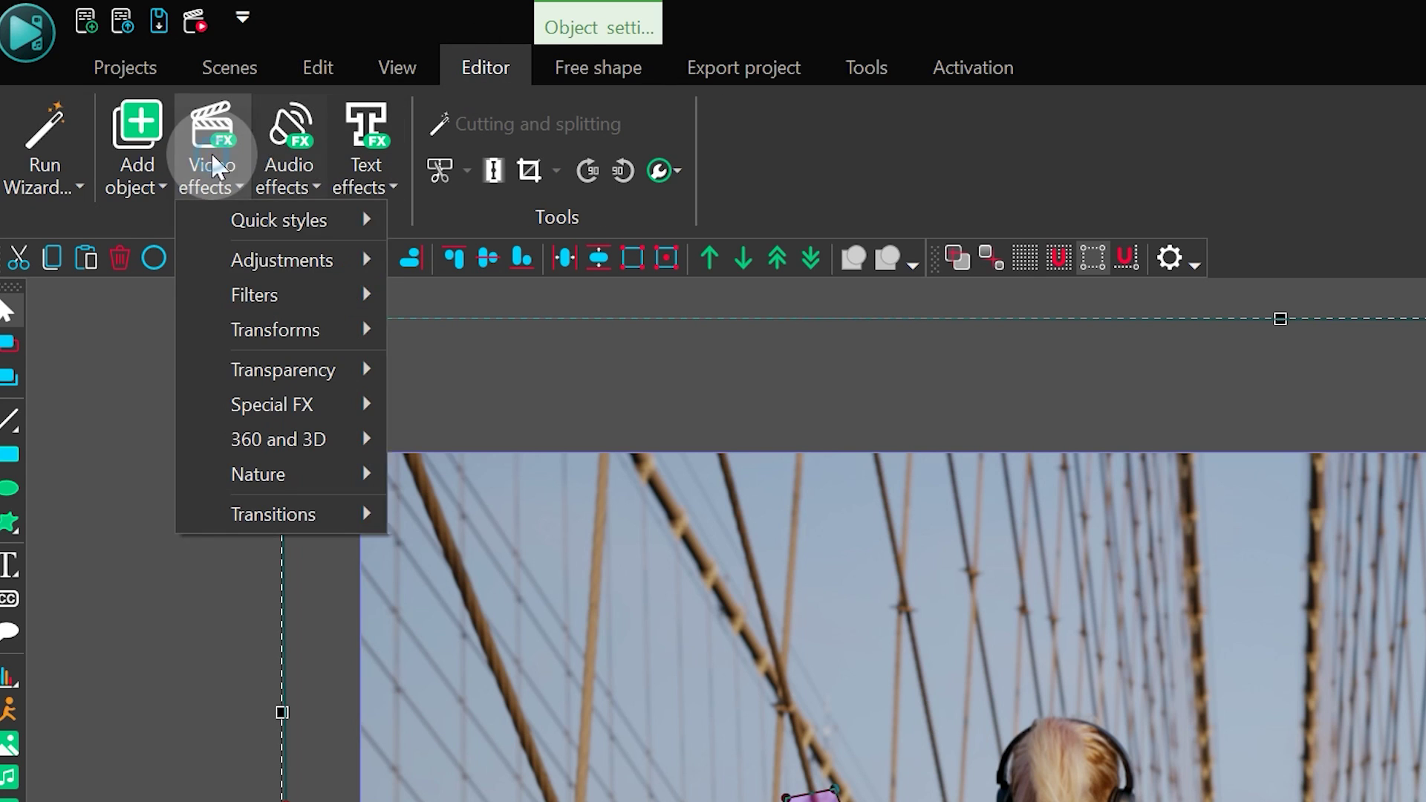
{"action": "mouse_move", "coordinate": [270, 278]}
{"action": "left_click", "coordinate": [512, 367]}
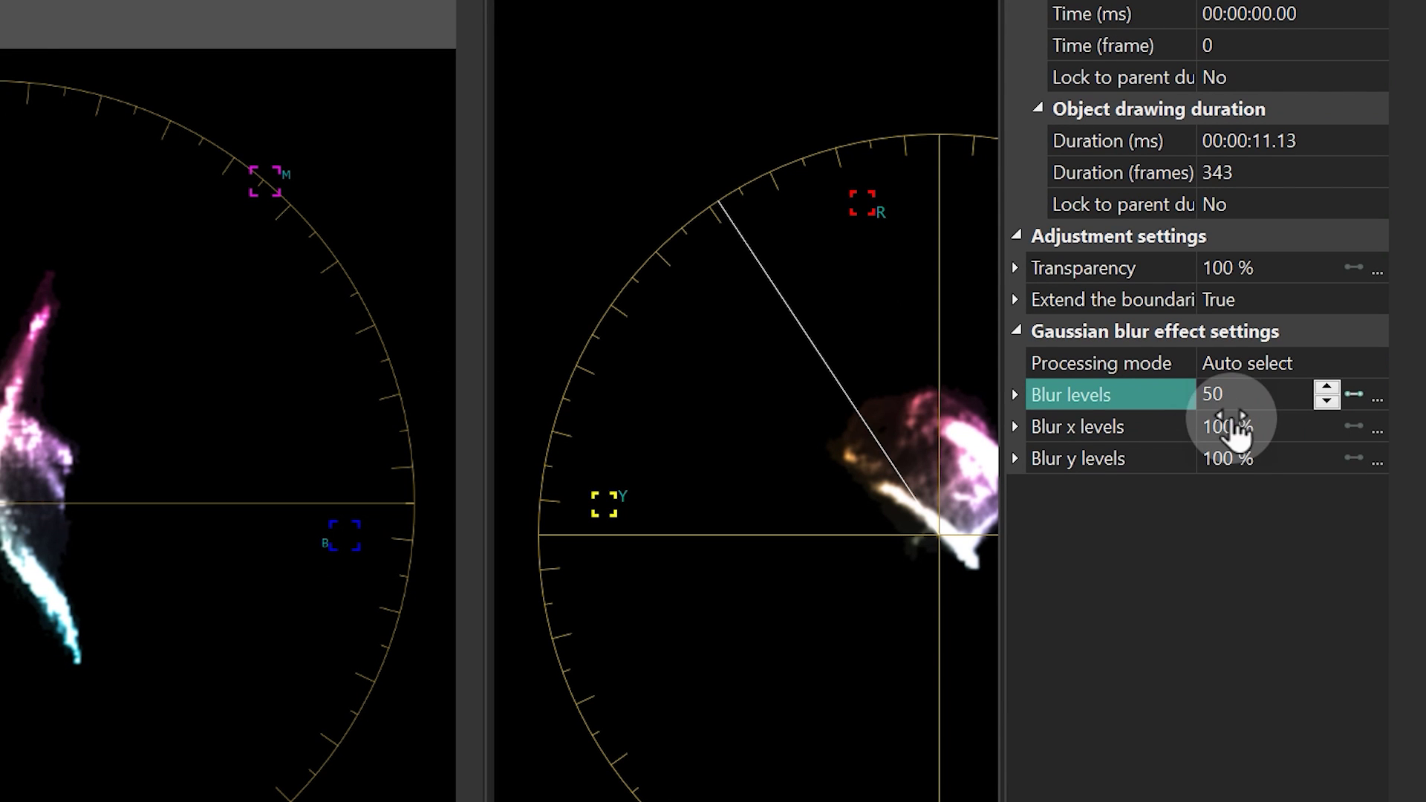
{"action": "left_click", "coordinate": [1250, 392]}
{"action": "type", "text": "100"}
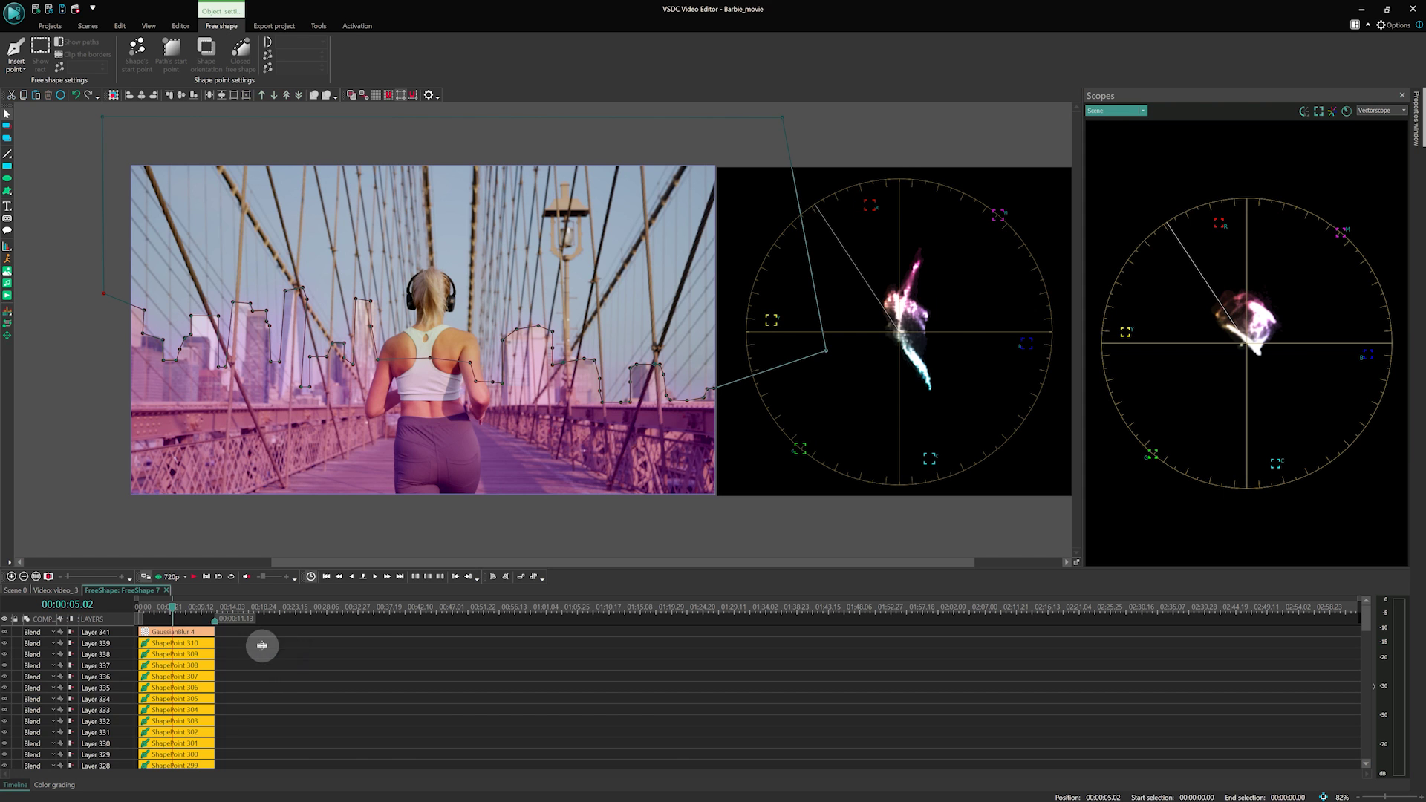
{"action": "left_click", "coordinate": [63, 591]}
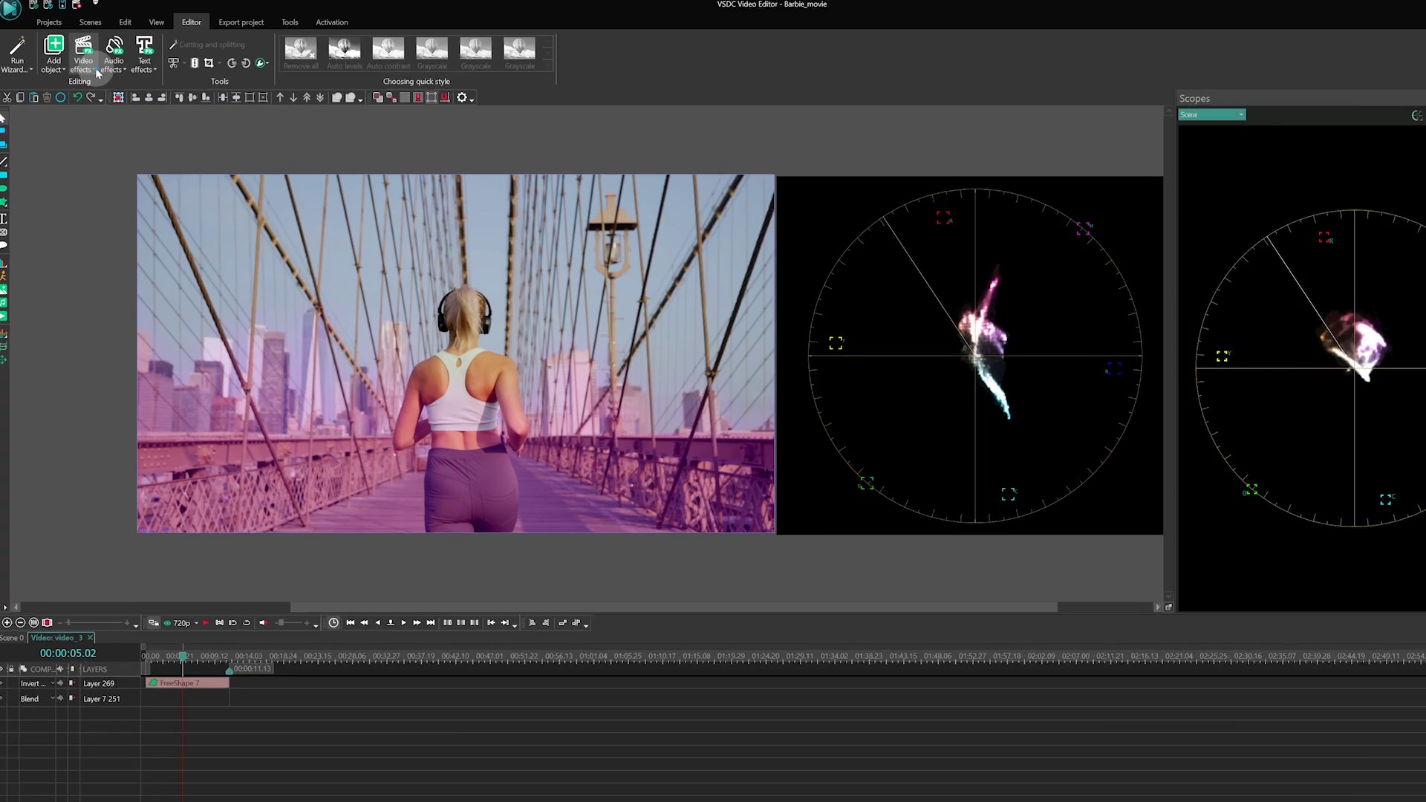
Add Color grading to the sky and push the Offset, Gain, Gamma and Lift wheels toward blue
{"action": "left_click", "coordinate": [84, 61]}
{"action": "mouse_move", "coordinate": [102, 92]}
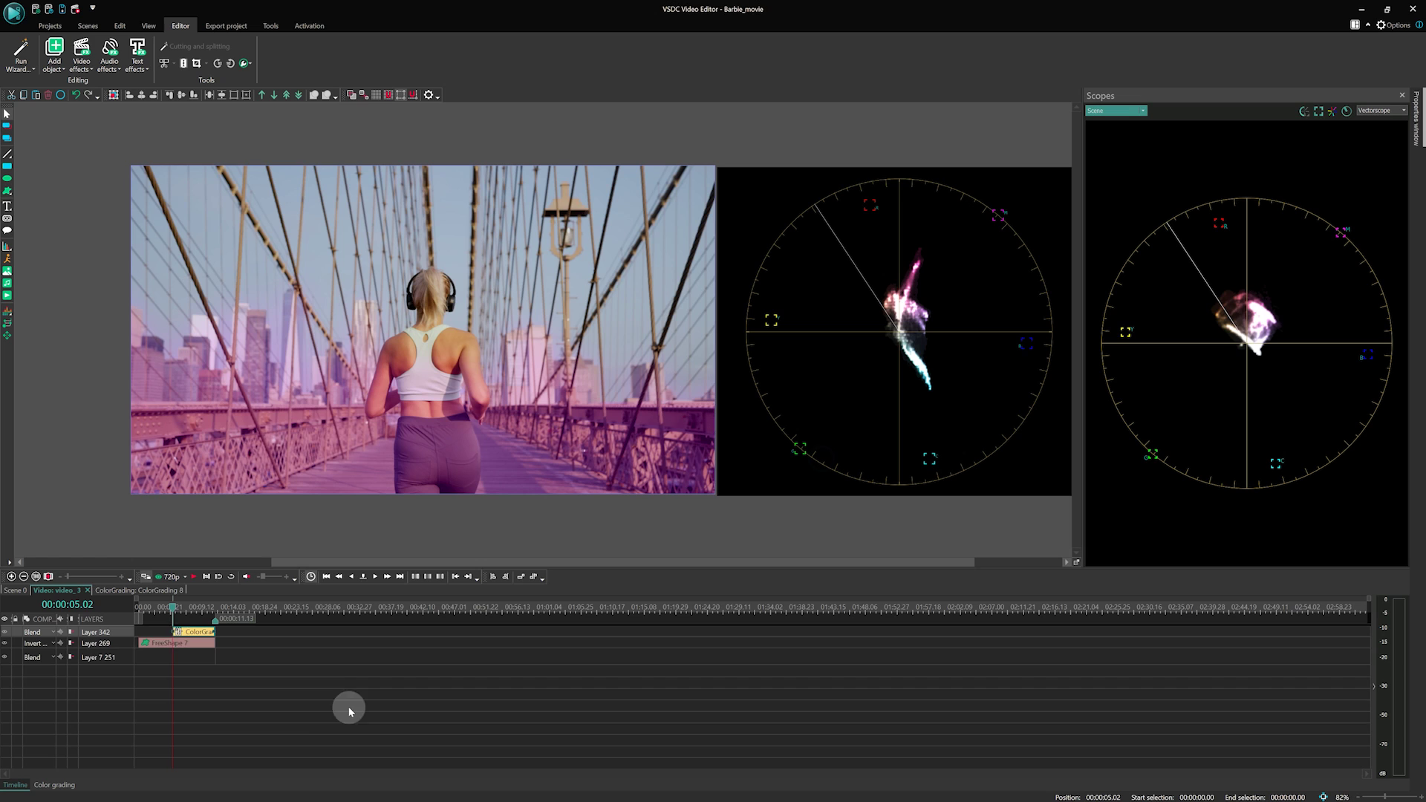
{"action": "left_click", "coordinate": [54, 785]}
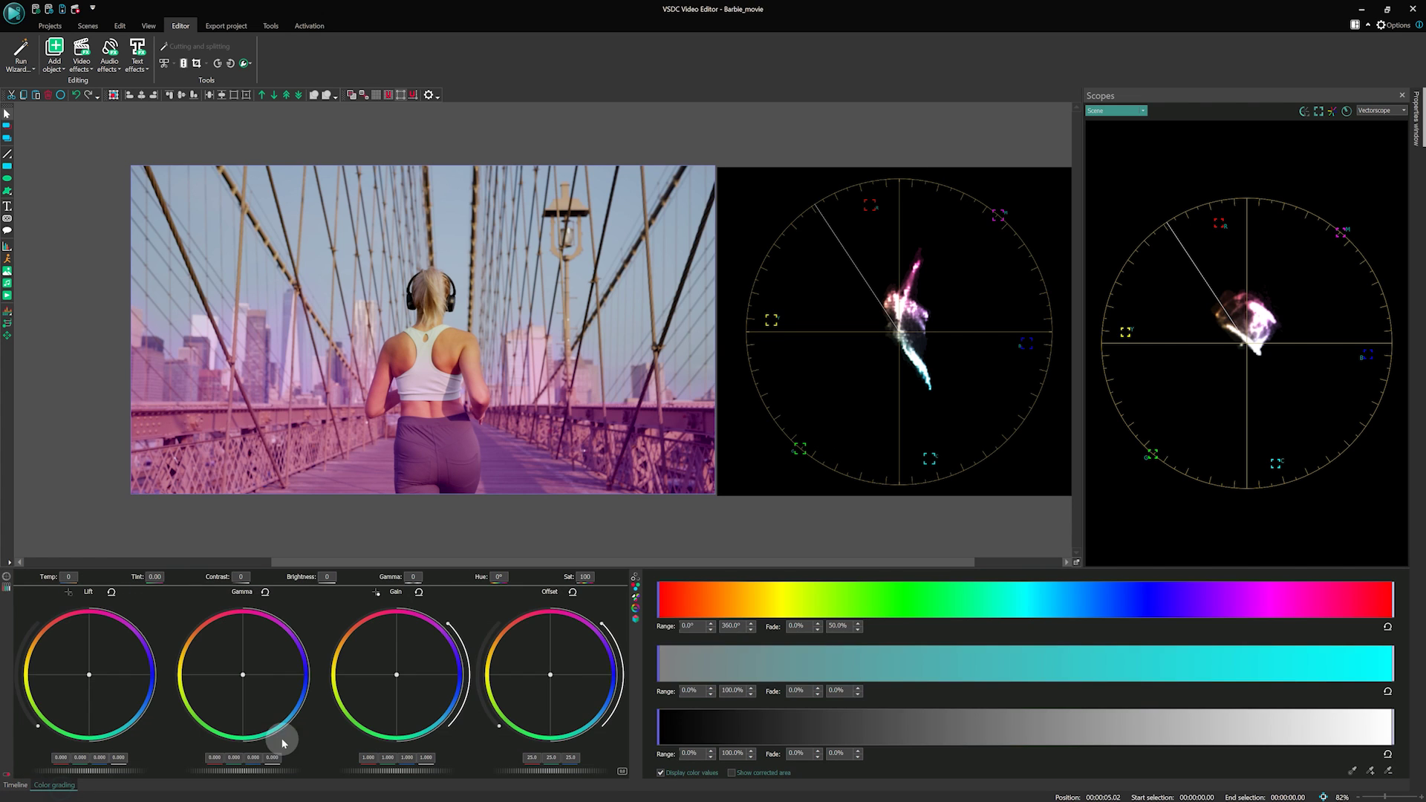
{"action": "left_click_drag", "start_coordinate": [551, 674], "coordinate": [585, 701]}
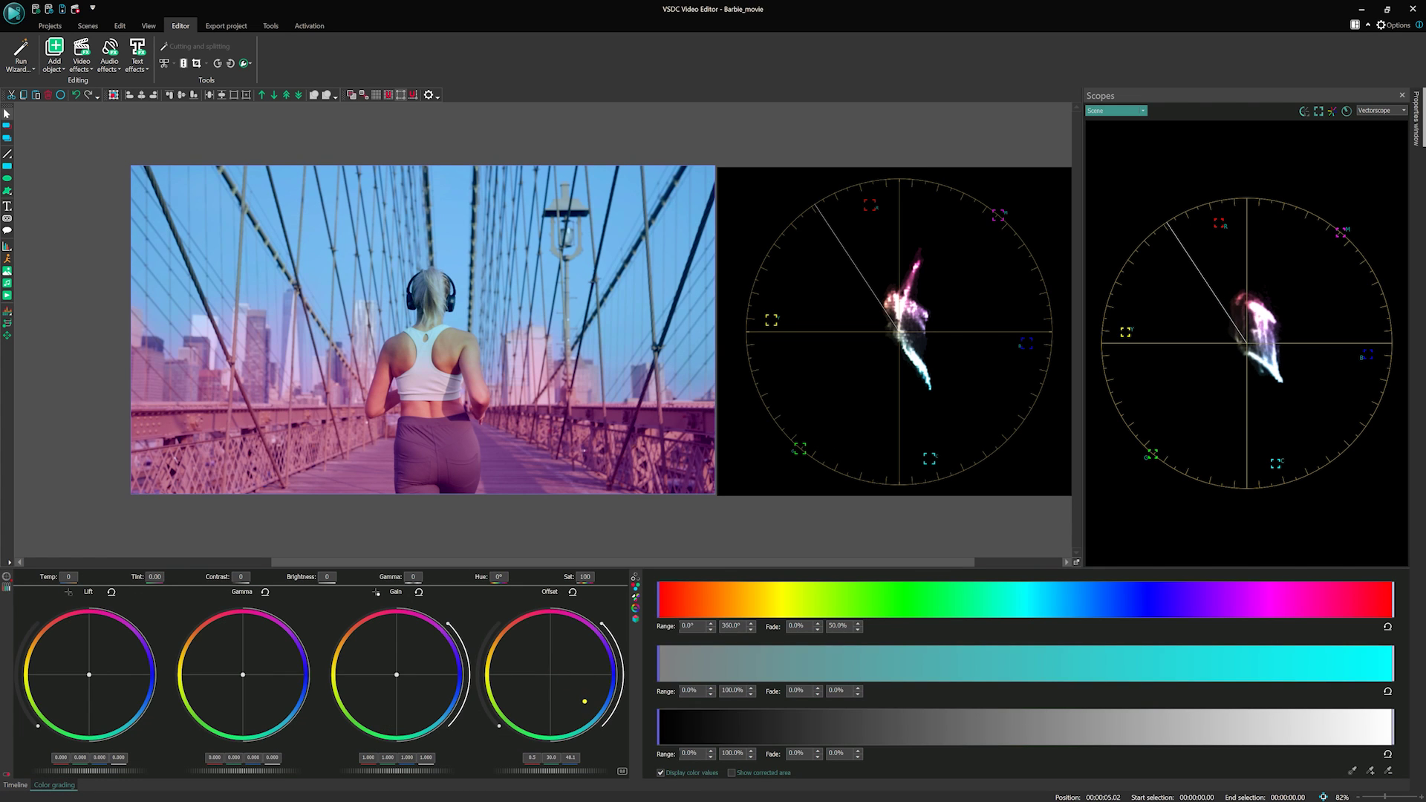
{"action": "left_click_drag", "start_coordinate": [387, 677], "coordinate": [409, 690]}
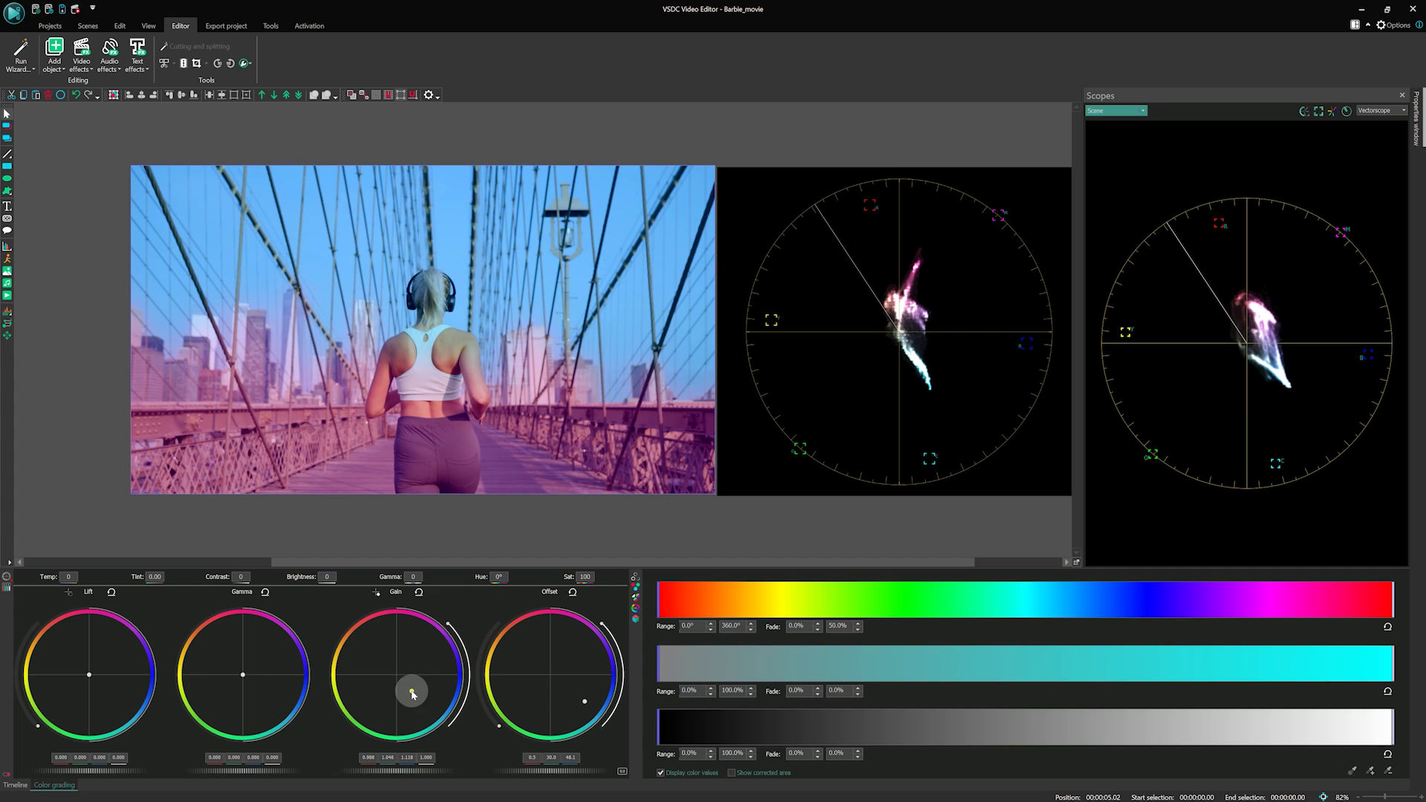
{"action": "mouse_move", "coordinate": [242, 675]}
{"action": "left_mouse_down"}
{"action": "mouse_move", "coordinate": [259, 686]}
{"action": "mouse_move", "coordinate": [248, 679]}
{"action": "left_mouse_up"}
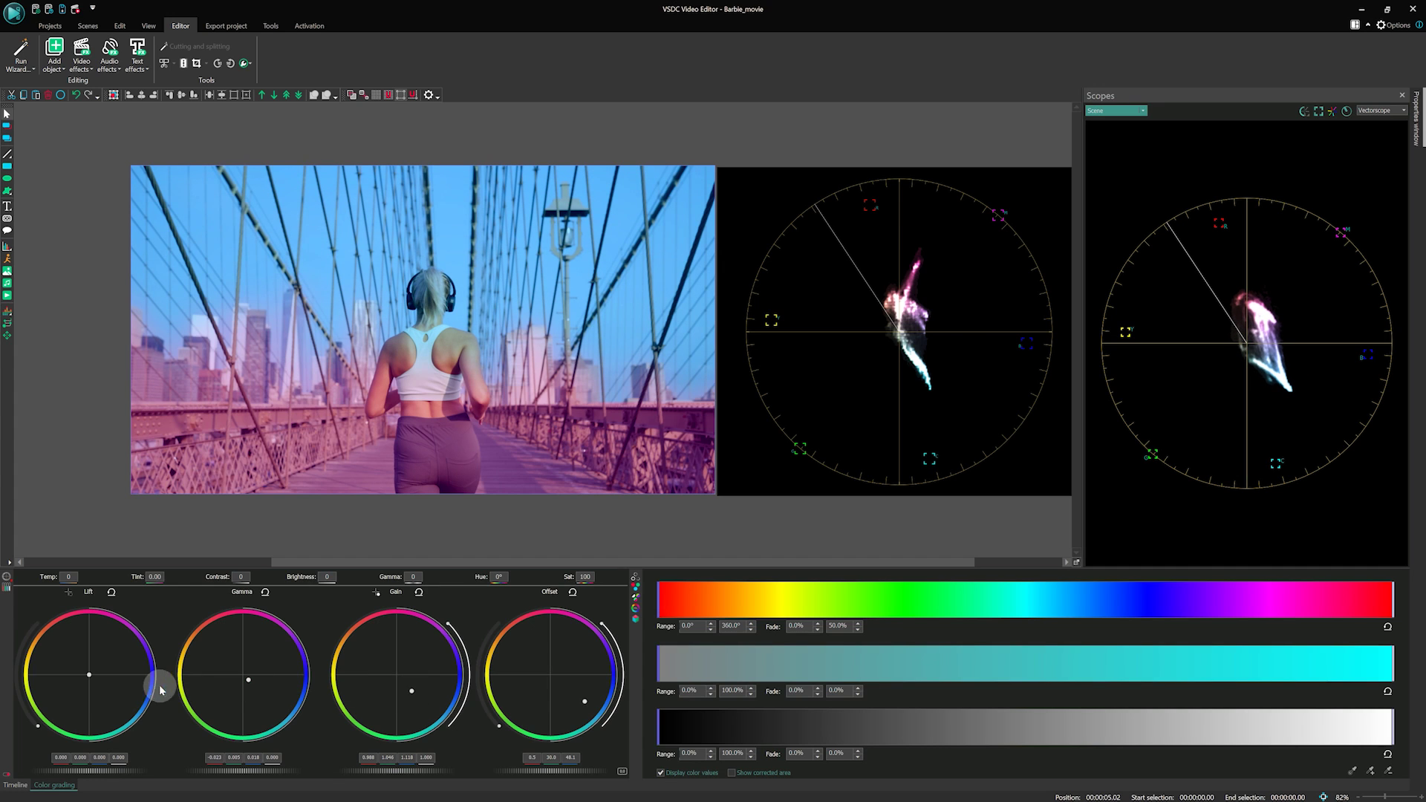
{"action": "left_click_drag", "start_coordinate": [89, 674], "coordinate": [94, 679]}
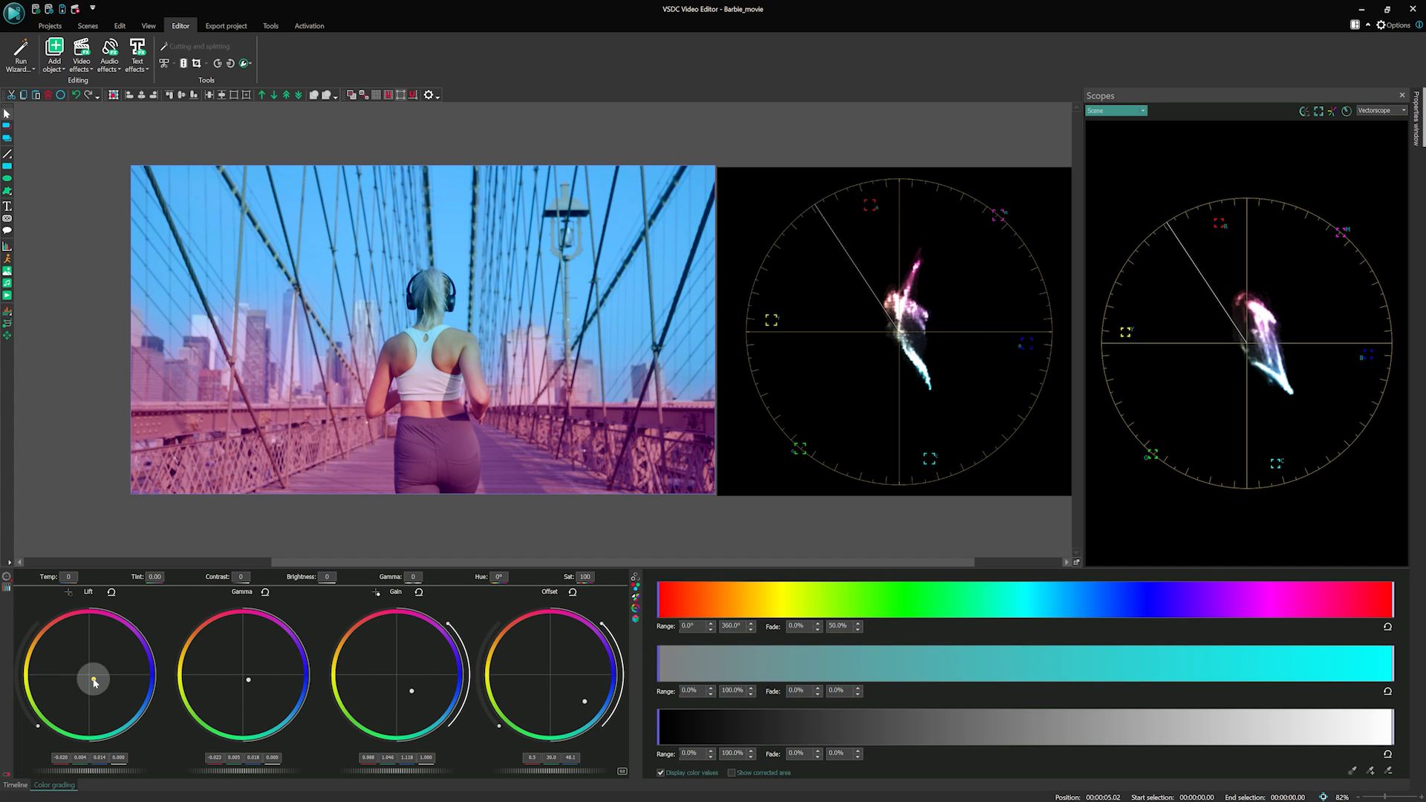
{"action": "left_click_drag", "start_coordinate": [585, 700], "coordinate": [573, 703]}
{"action": "left_click", "coordinate": [577, 707]}
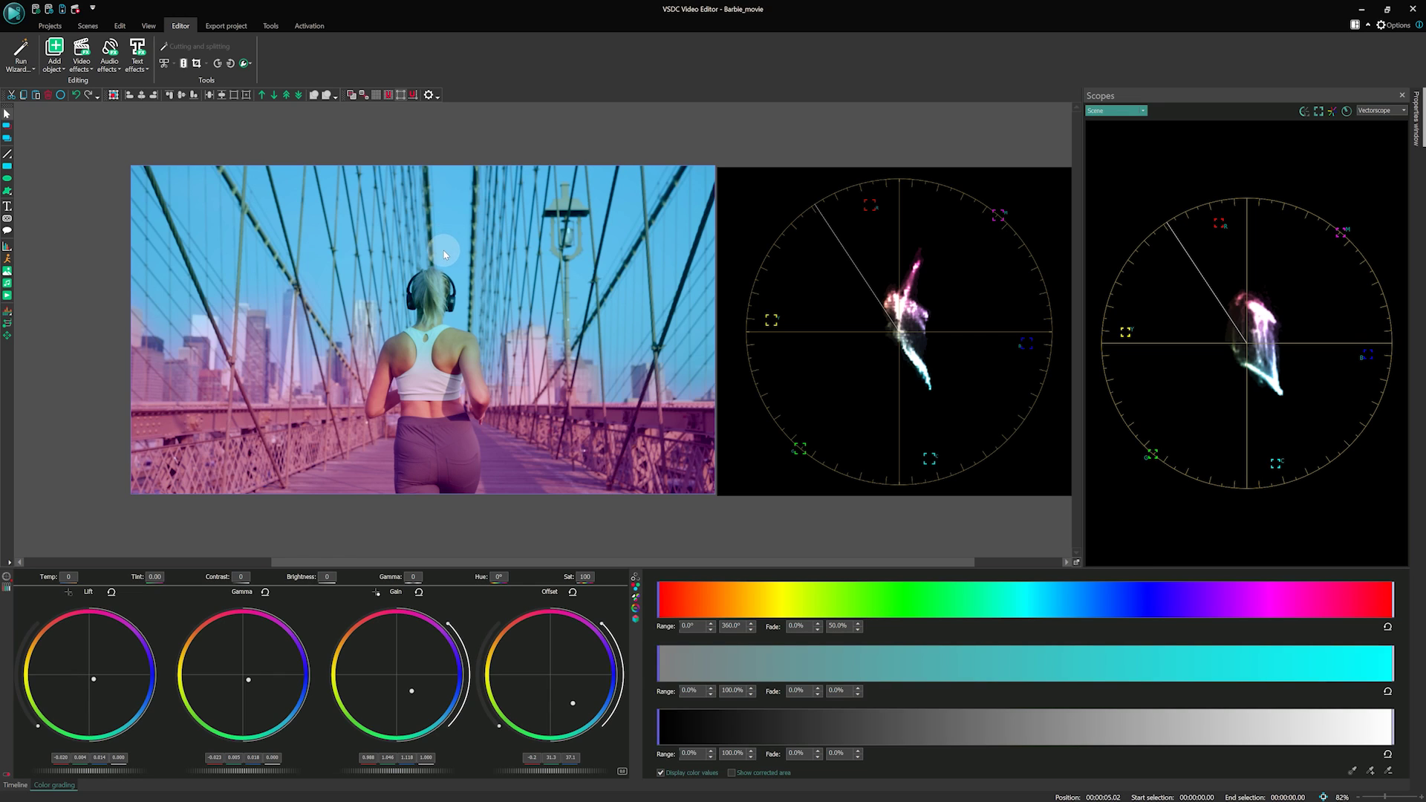
Paste a copy of the Sky clip onto a new top layer at the start, named 'Sky mask'
{"action": "left_click", "coordinate": [15, 785]}
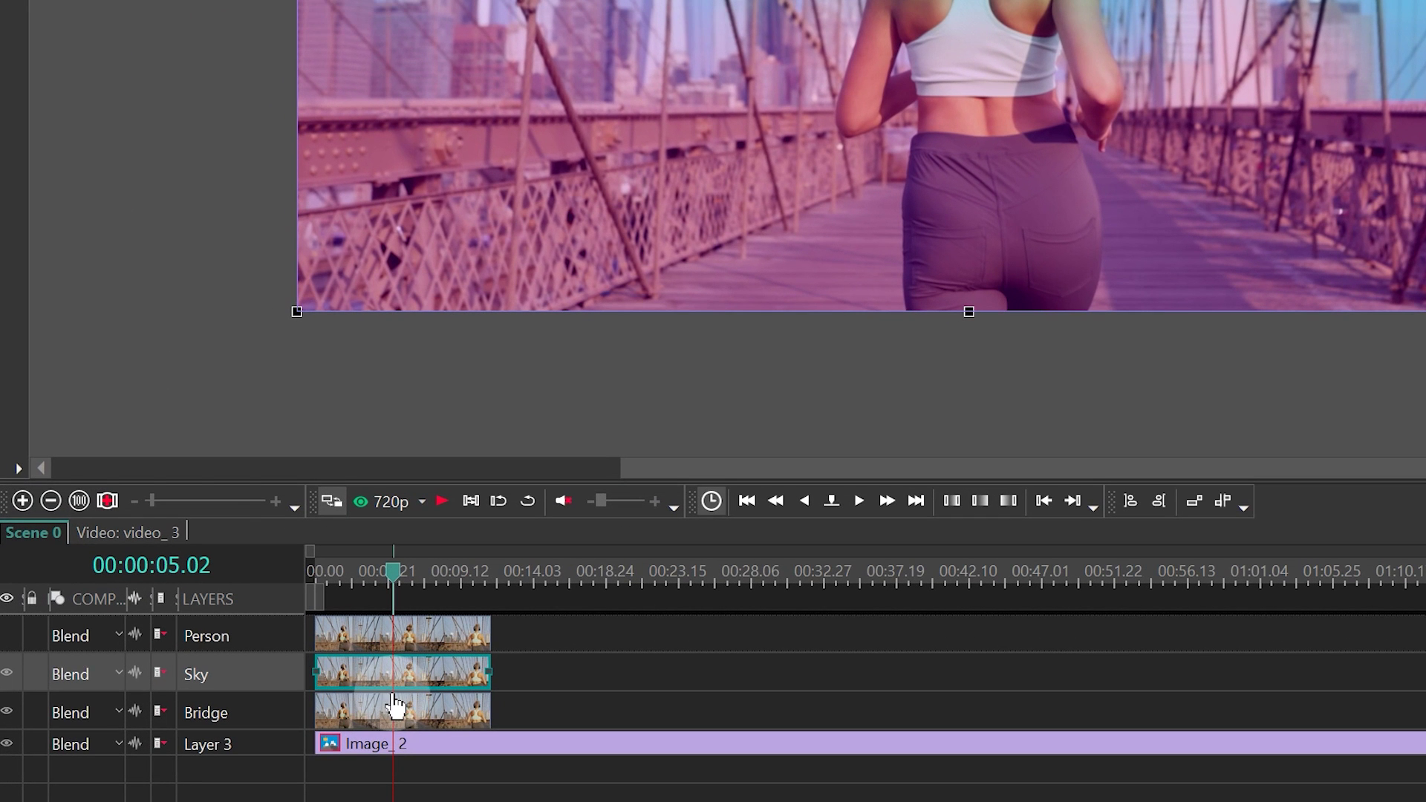
{"action": "right_click", "coordinate": [407, 683]}
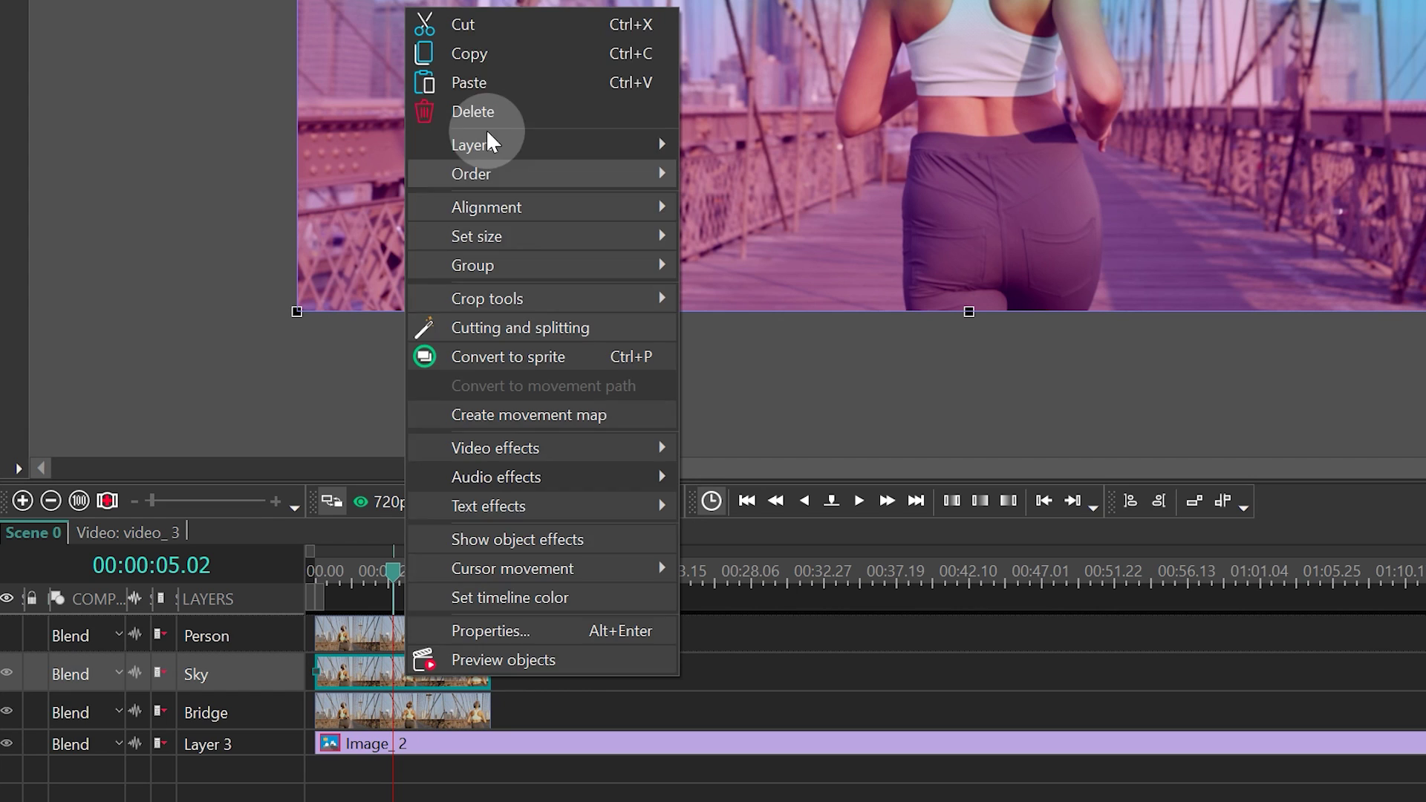
{"action": "left_click", "coordinate": [493, 54]}
{"action": "left_click", "coordinate": [419, 663]}
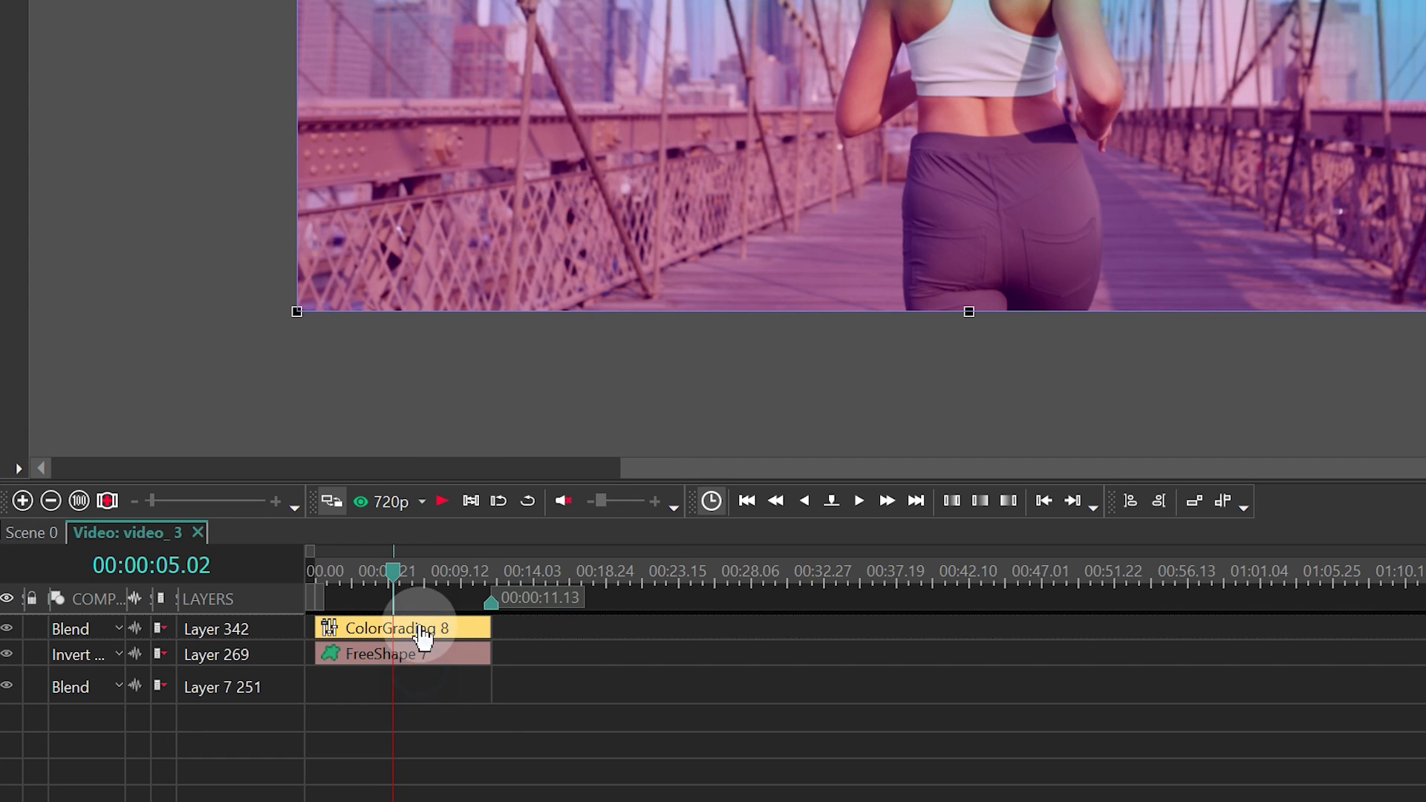
{"action": "right_click", "coordinate": [498, 691]}
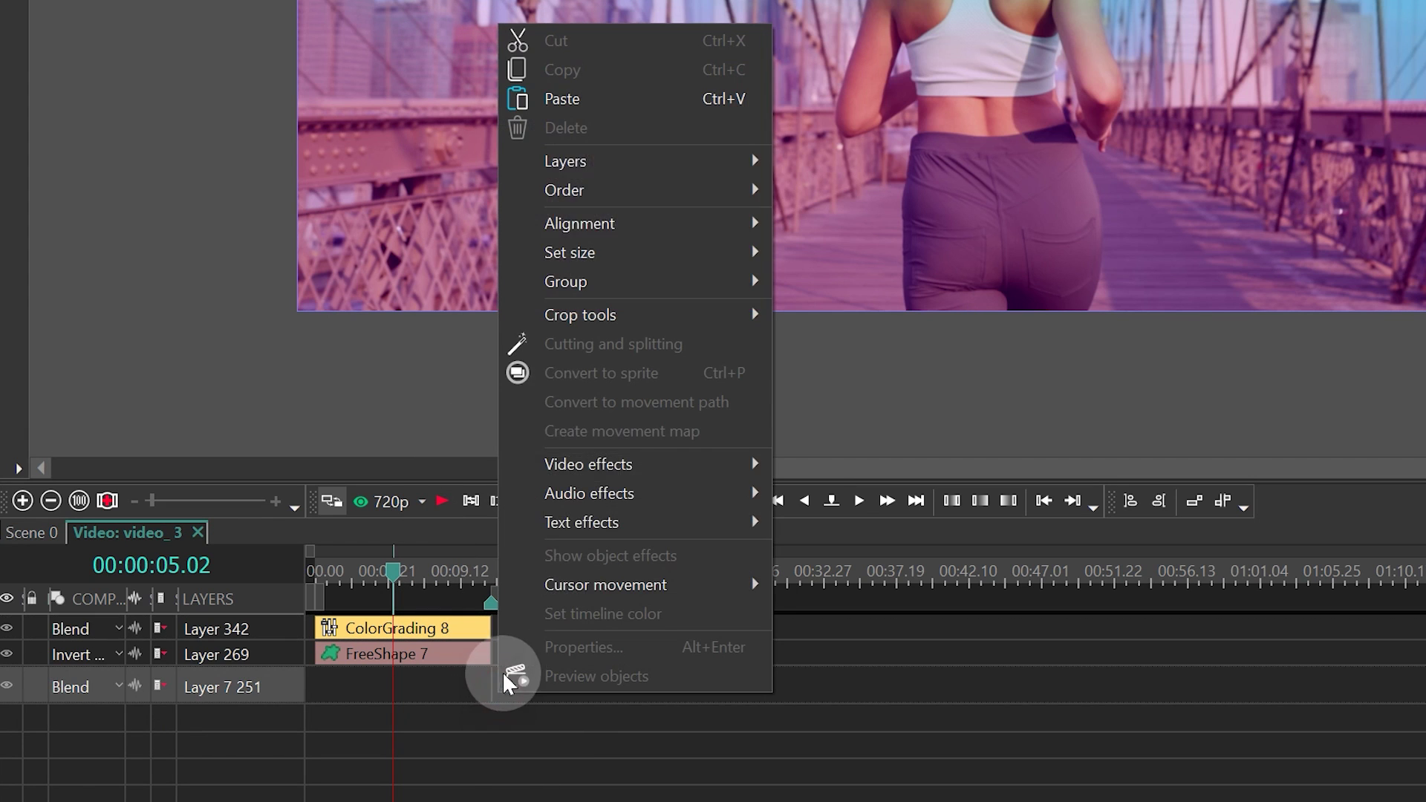
{"action": "left_click", "coordinate": [595, 95]}
{"action": "left_click", "coordinate": [461, 674]}
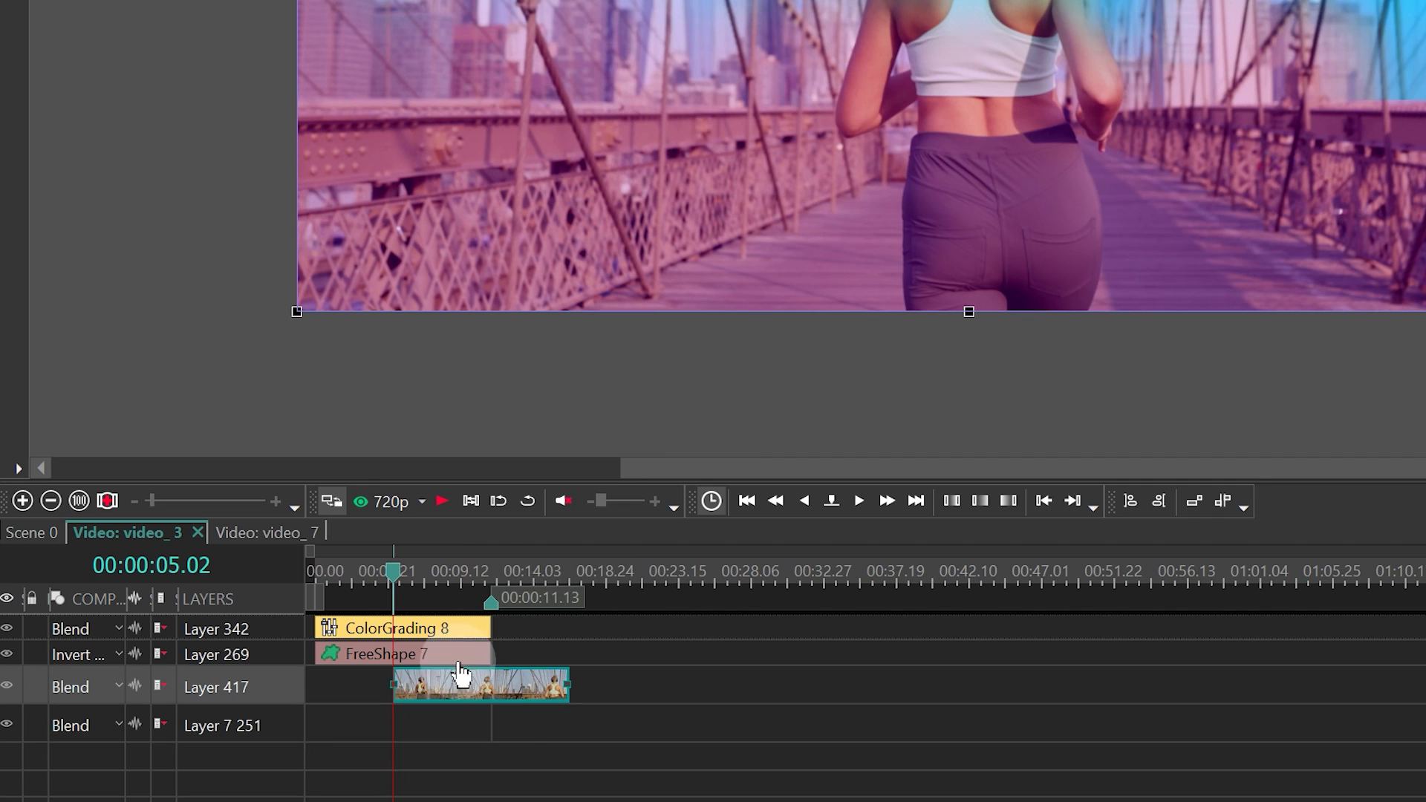
{"action": "left_click_drag", "start_coordinate": [87, 687], "coordinate": [74, 624]}
{"action": "left_click_drag", "start_coordinate": [434, 639], "coordinate": [356, 640]}
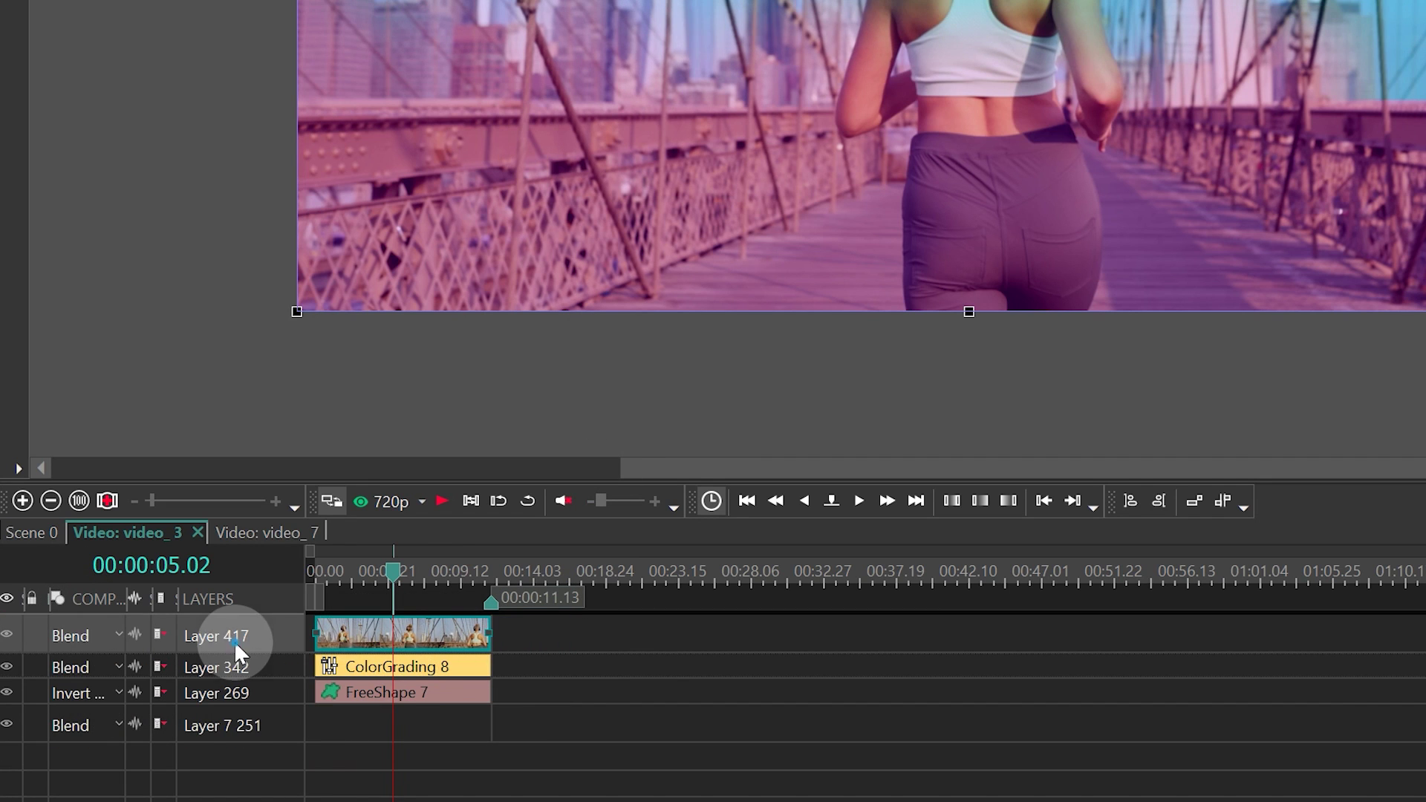
{"action": "double_click", "coordinate": [252, 637]}
{"action": "type", "text": "Sky mask"}
{"action": "left_click", "coordinate": [602, 773]}
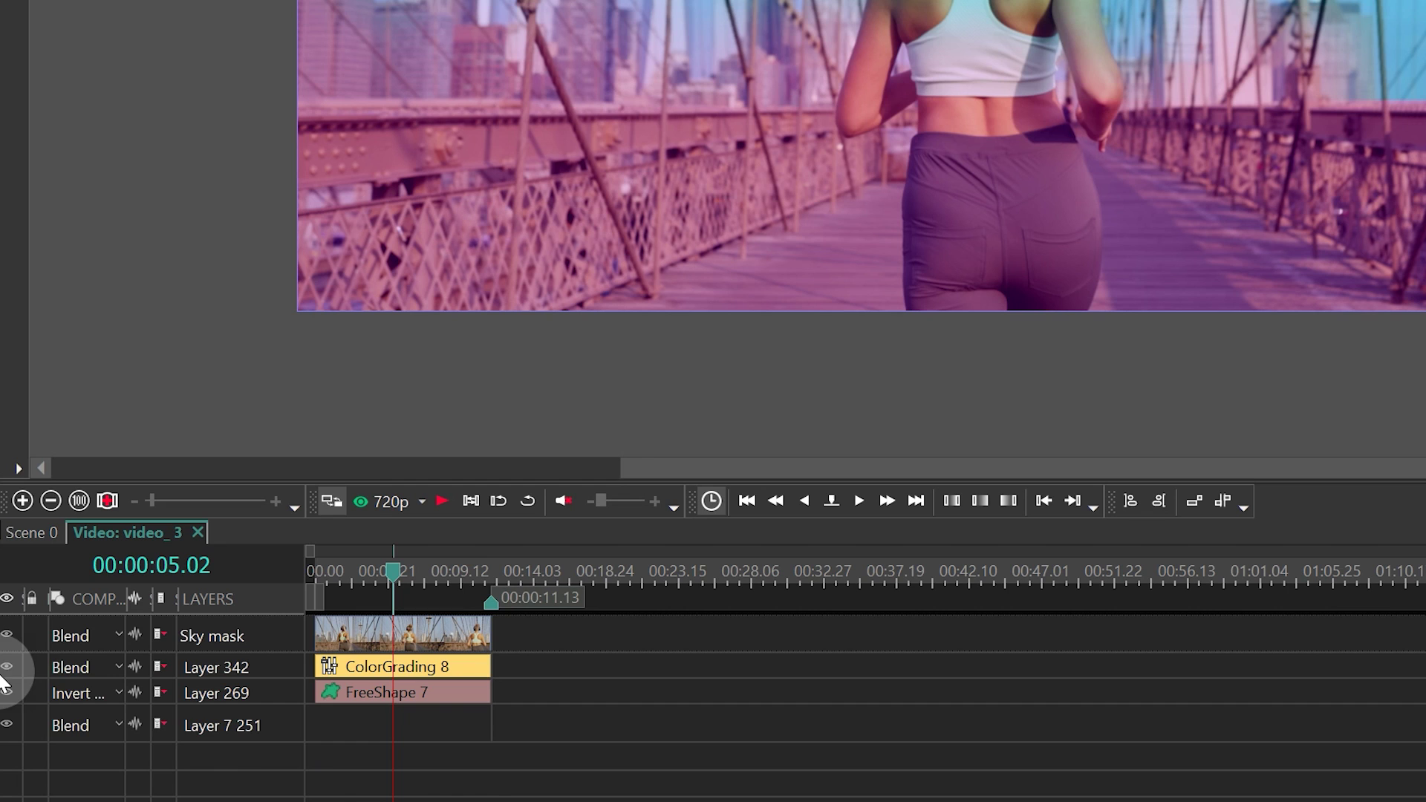
Delete Layer 7 251, then remove ColorGrading 9 and Layer 7 251 343 inside Sky mask
{"action": "left_click", "coordinate": [205, 726]}
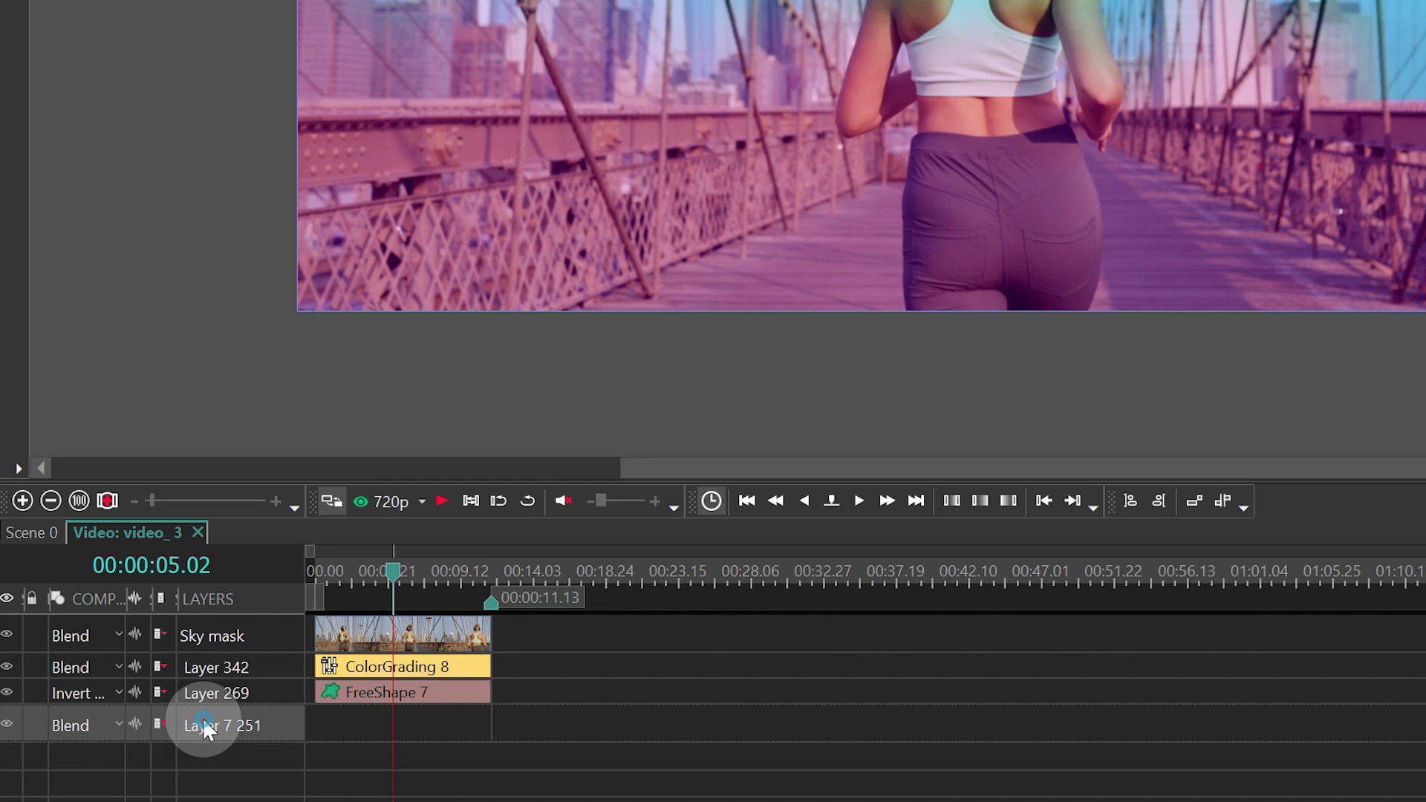
{"action": "key", "text": "Delete"}
{"action": "left_click", "coordinate": [9, 668]}
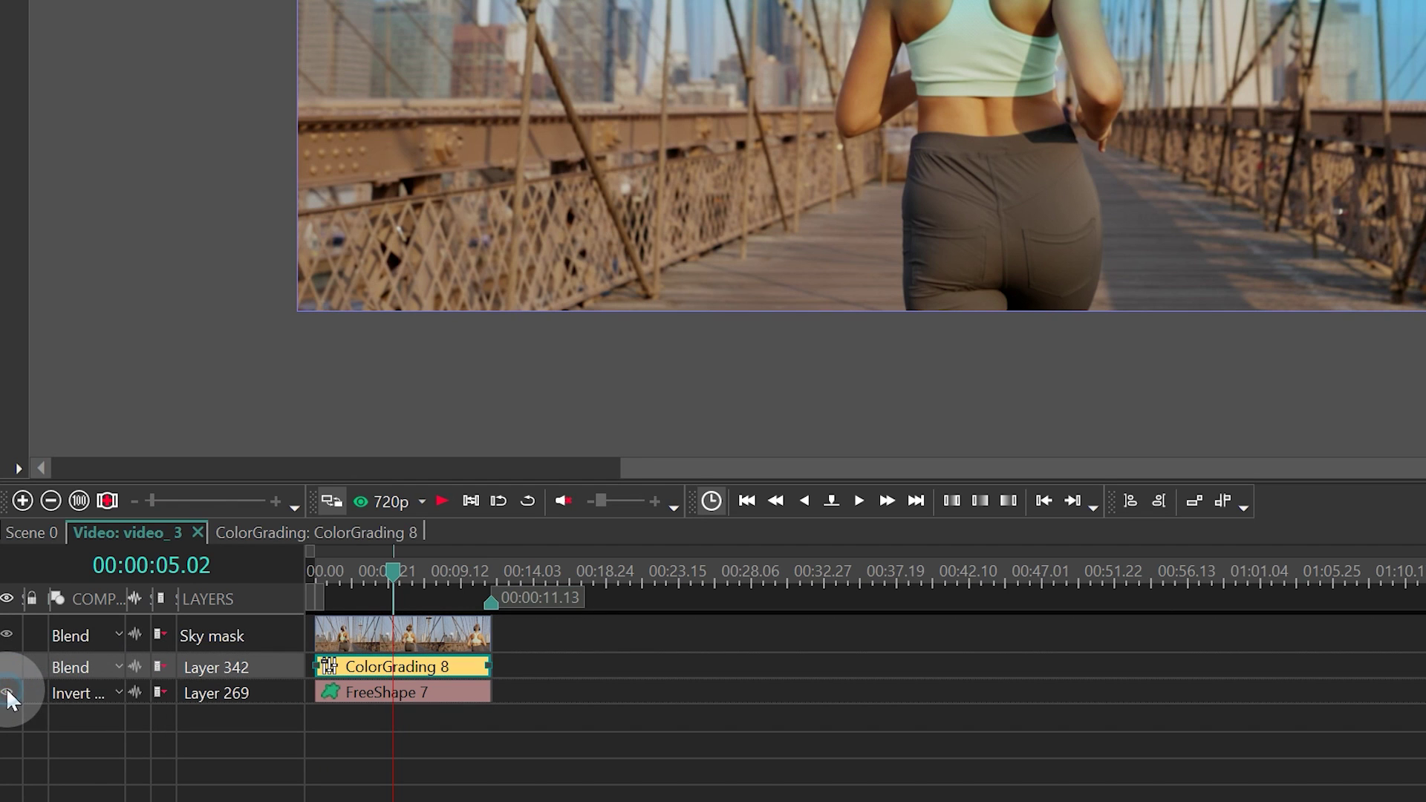
{"action": "left_click", "coordinate": [380, 651]}
{"action": "double_click", "coordinate": [403, 636]}
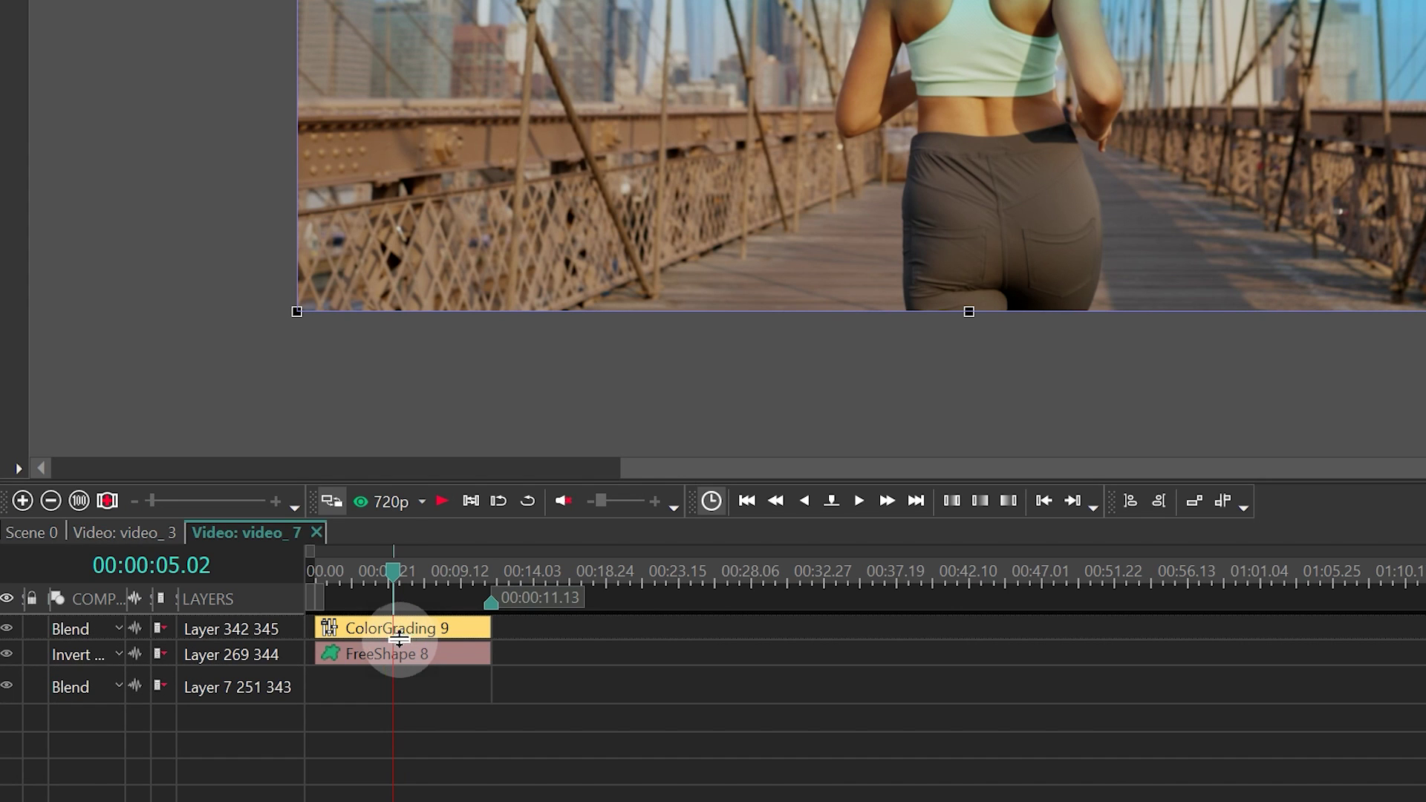
{"action": "left_click", "coordinate": [449, 636]}
{"action": "key", "text": "Delete"}
{"action": "left_click", "coordinate": [169, 665]}
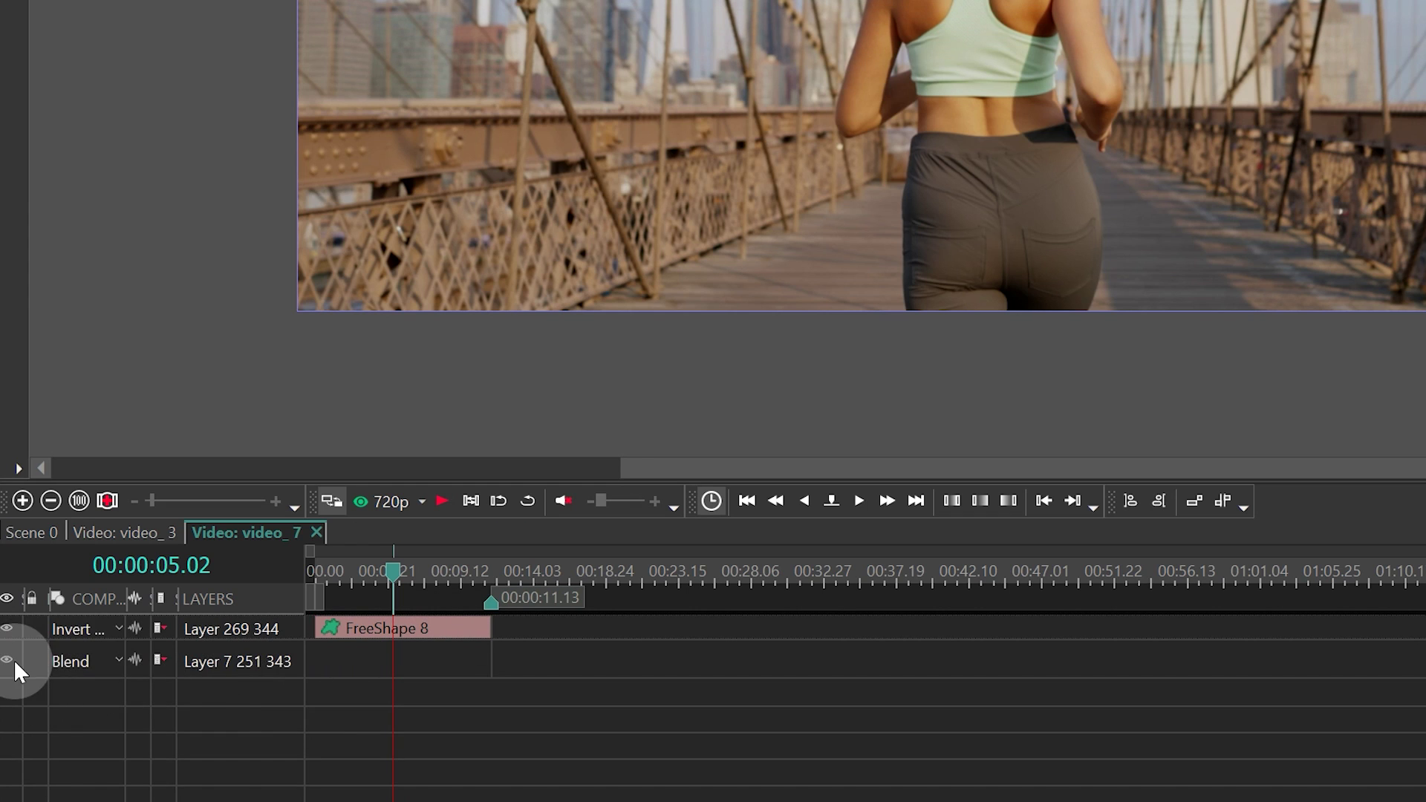
{"action": "left_click", "coordinate": [213, 663]}
{"action": "key", "text": "Delete"}
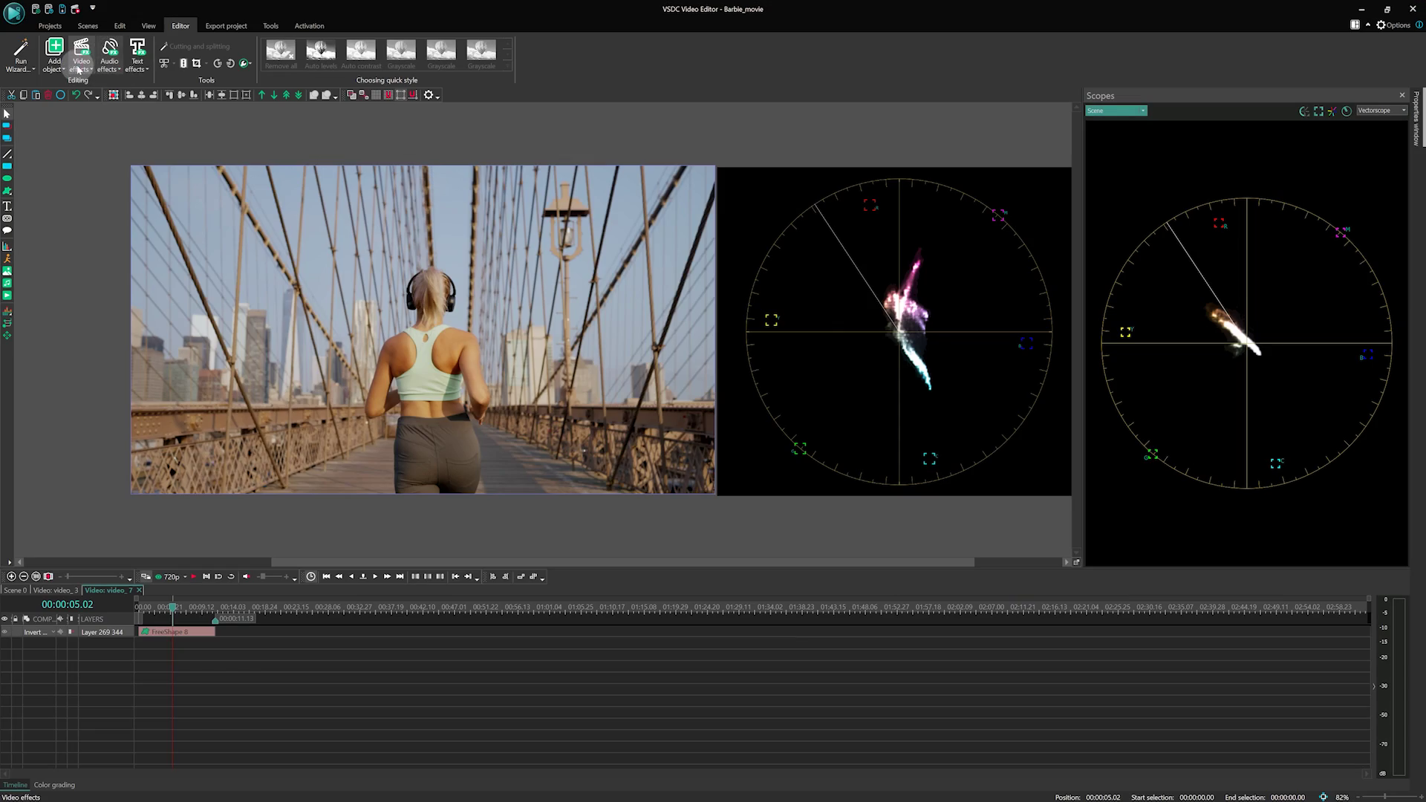
Add a ColorGrading 10 effect inside the Sky mask and show its controls
{"action": "left_click", "coordinate": [80, 55]}
{"action": "mouse_move", "coordinate": [100, 103]}
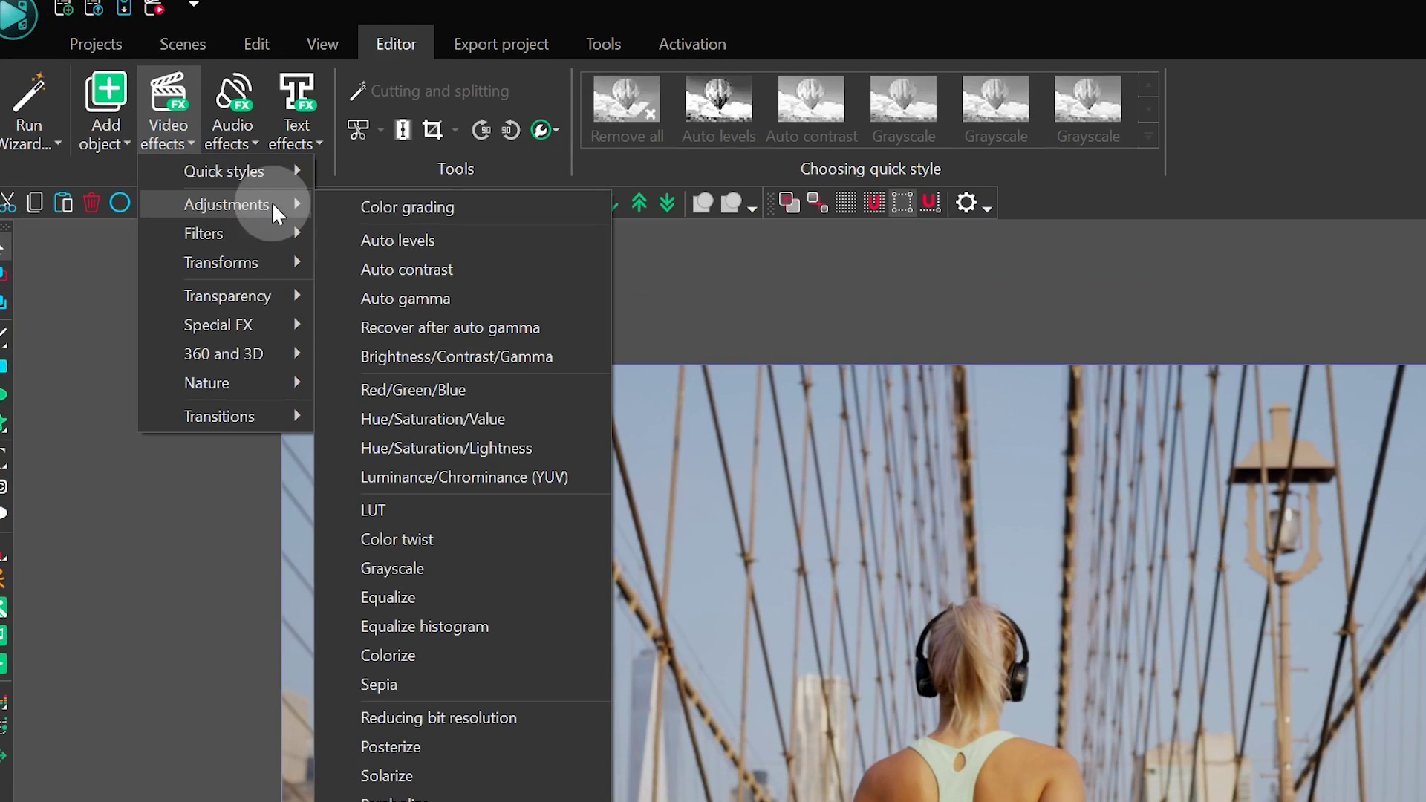
{"action": "left_click", "coordinate": [194, 97]}
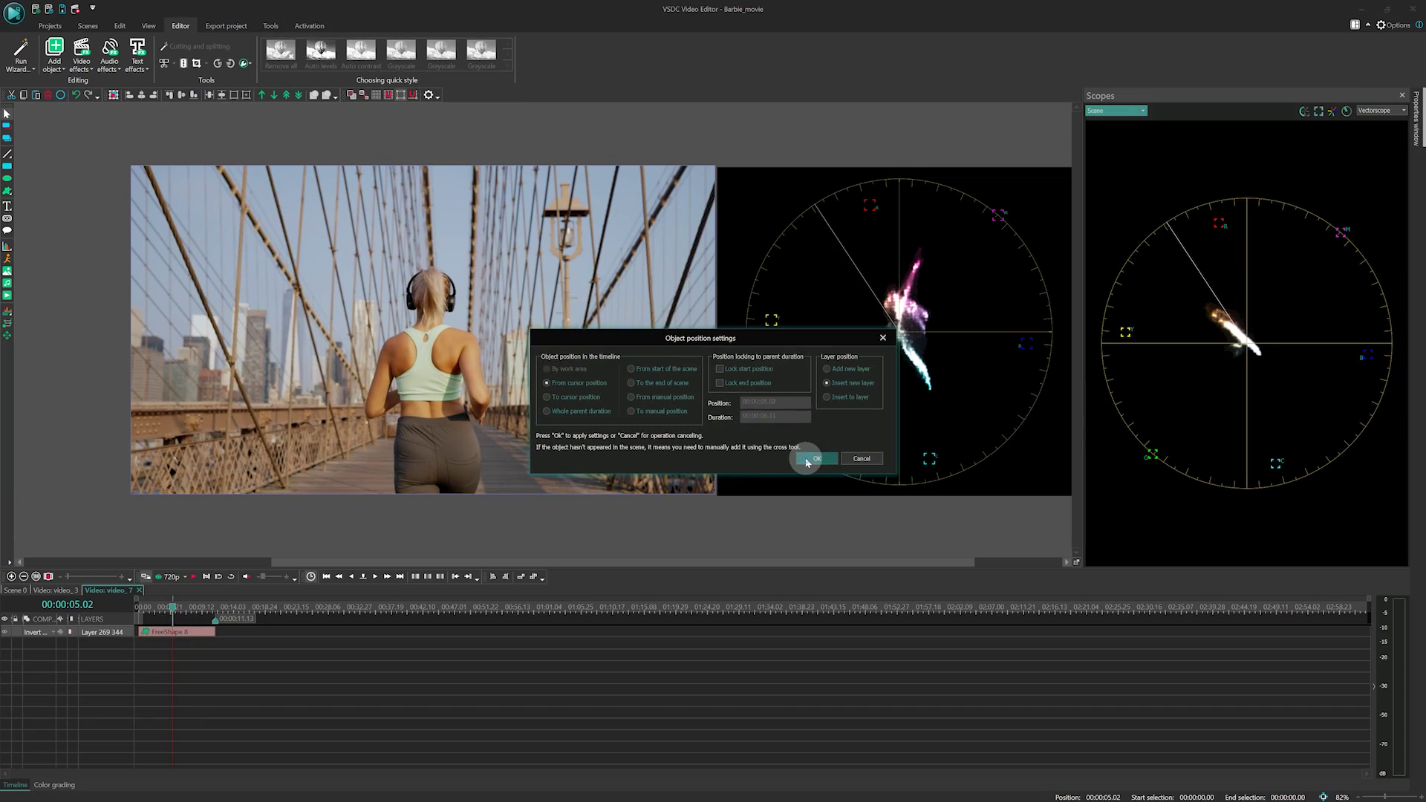
{"action": "left_click", "coordinate": [813, 458]}
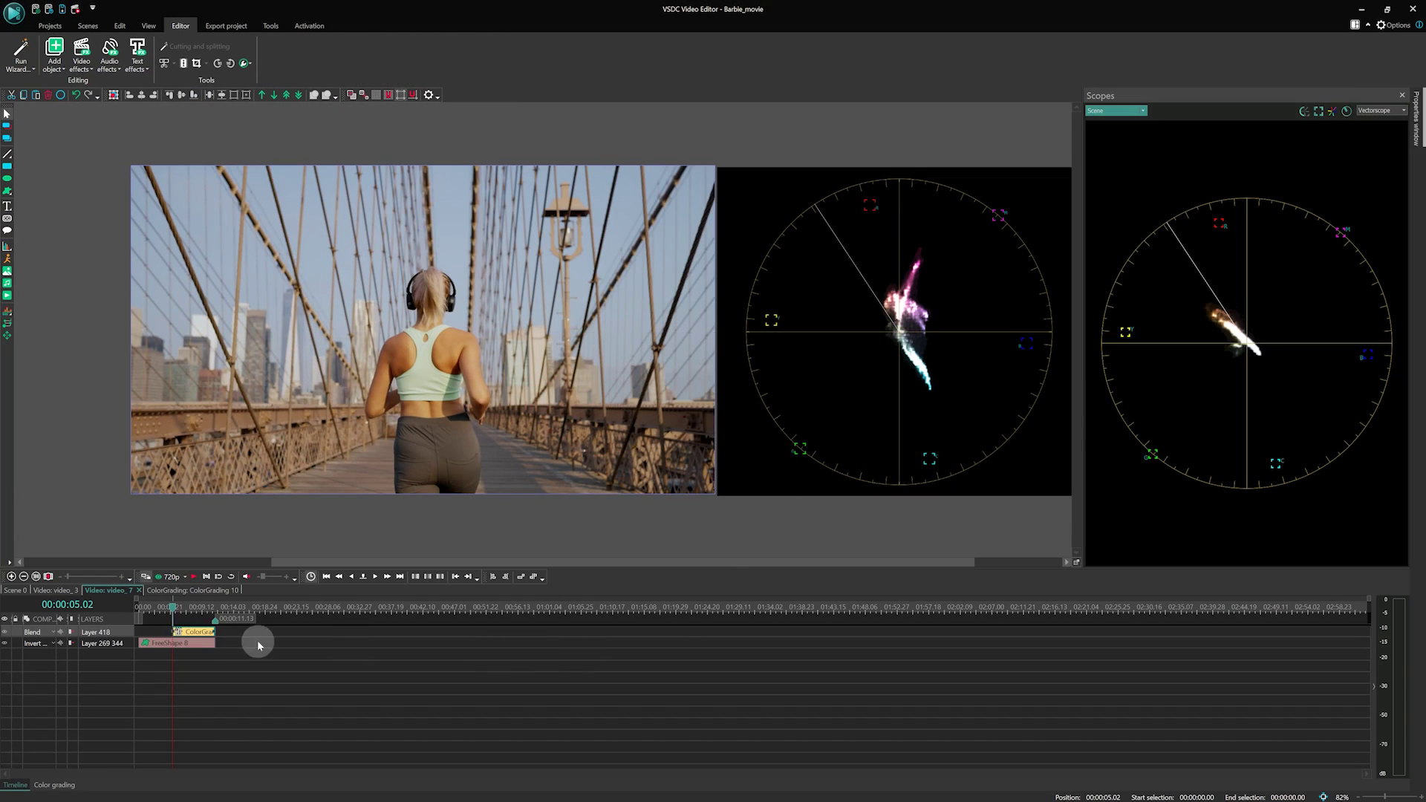
{"action": "left_click", "coordinate": [54, 784]}
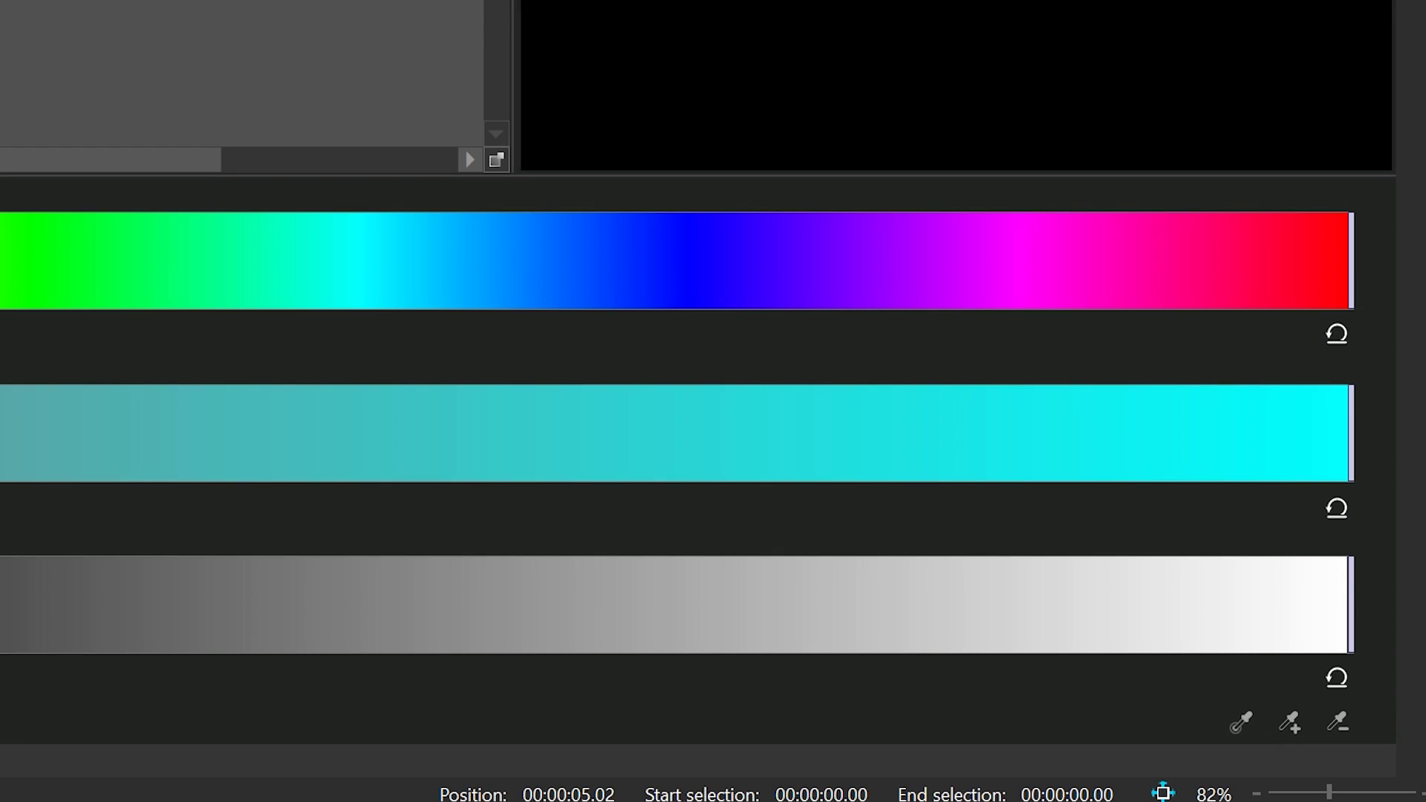
Sample the blue sky, widen the luminance and saturation ranges, and pull Offset down to black
{"action": "left_click", "coordinate": [1351, 770]}
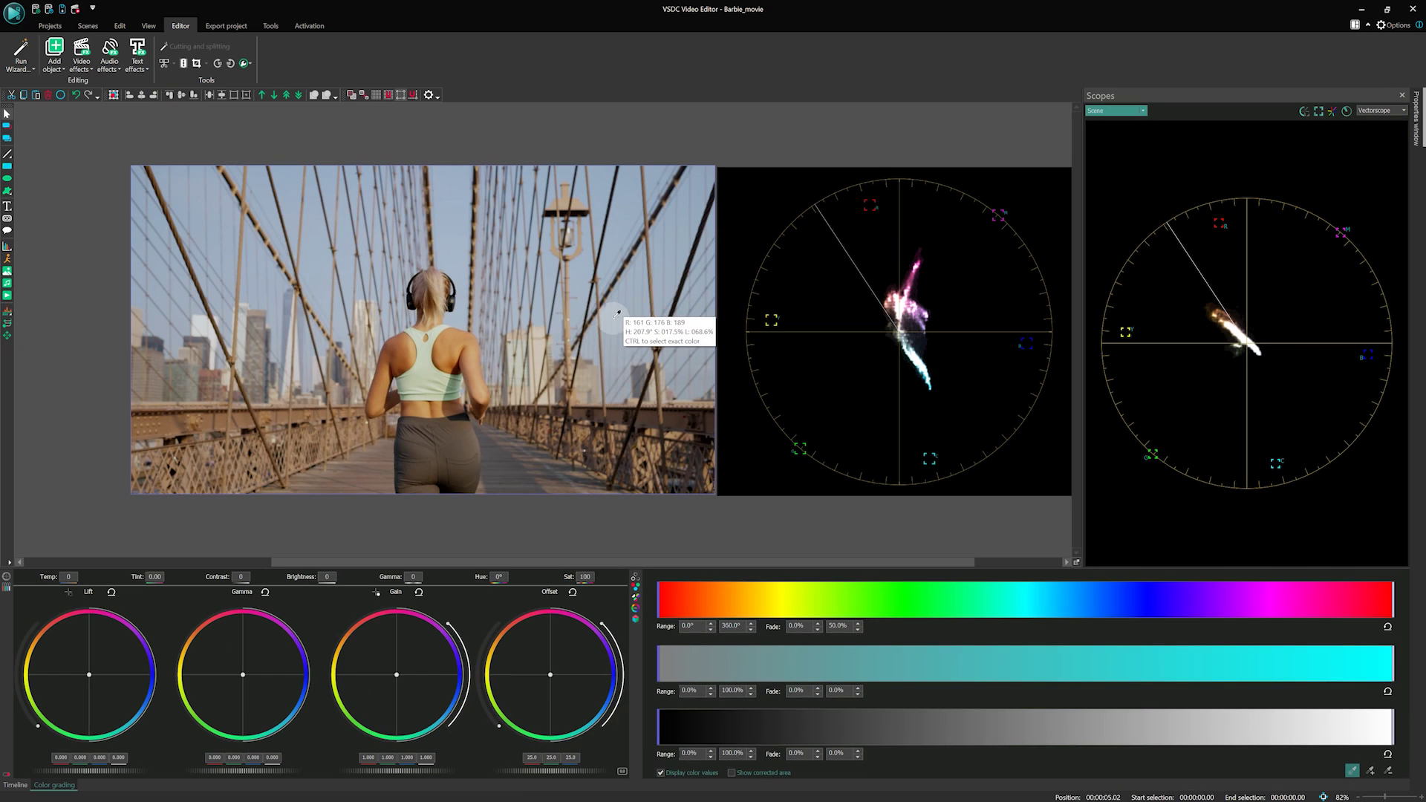
{"action": "left_click", "coordinate": [568, 301]}
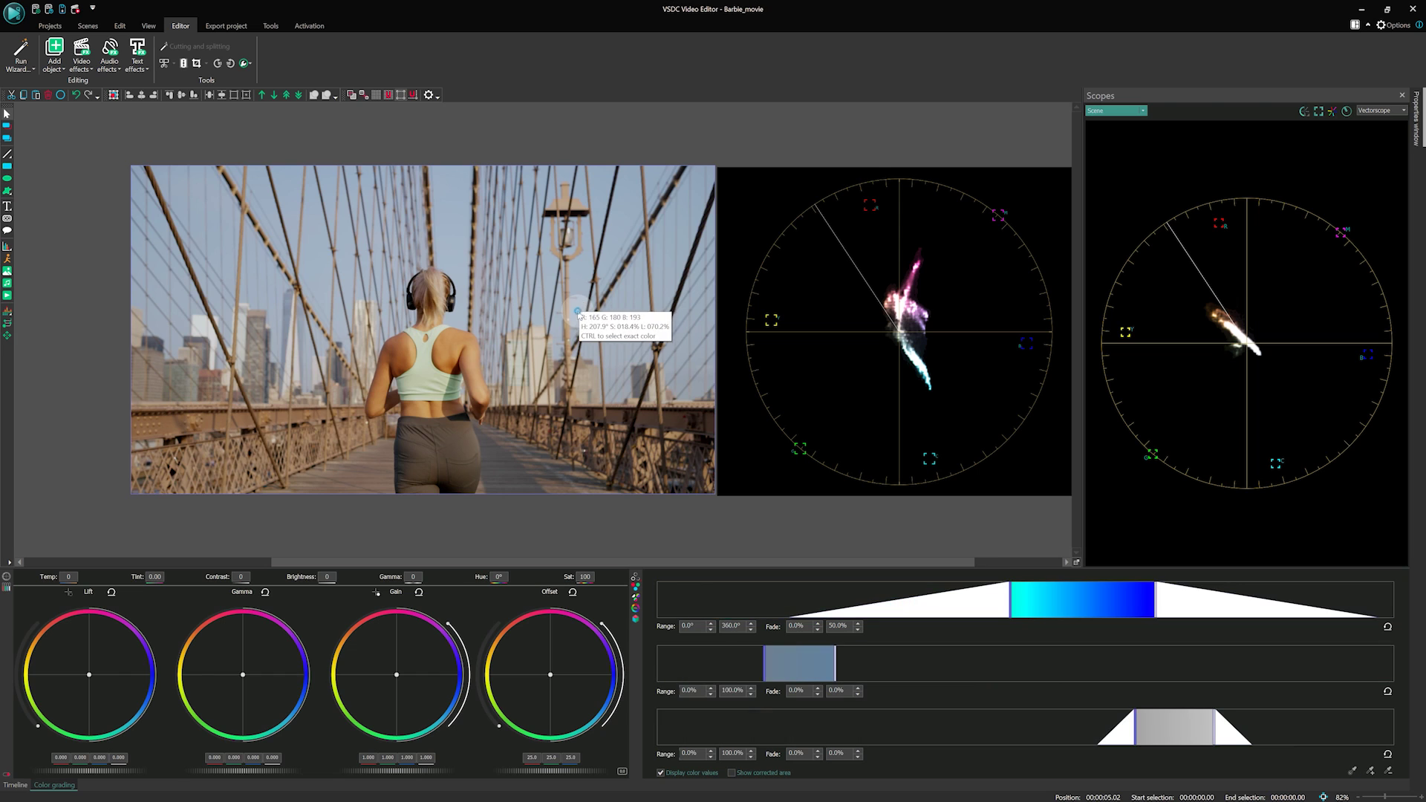
{"action": "left_click", "coordinate": [732, 772]}
{"action": "left_click_drag", "start_coordinate": [1134, 726], "coordinate": [978, 726]}
{"action": "left_click_drag", "start_coordinate": [836, 663], "coordinate": [897, 663]}
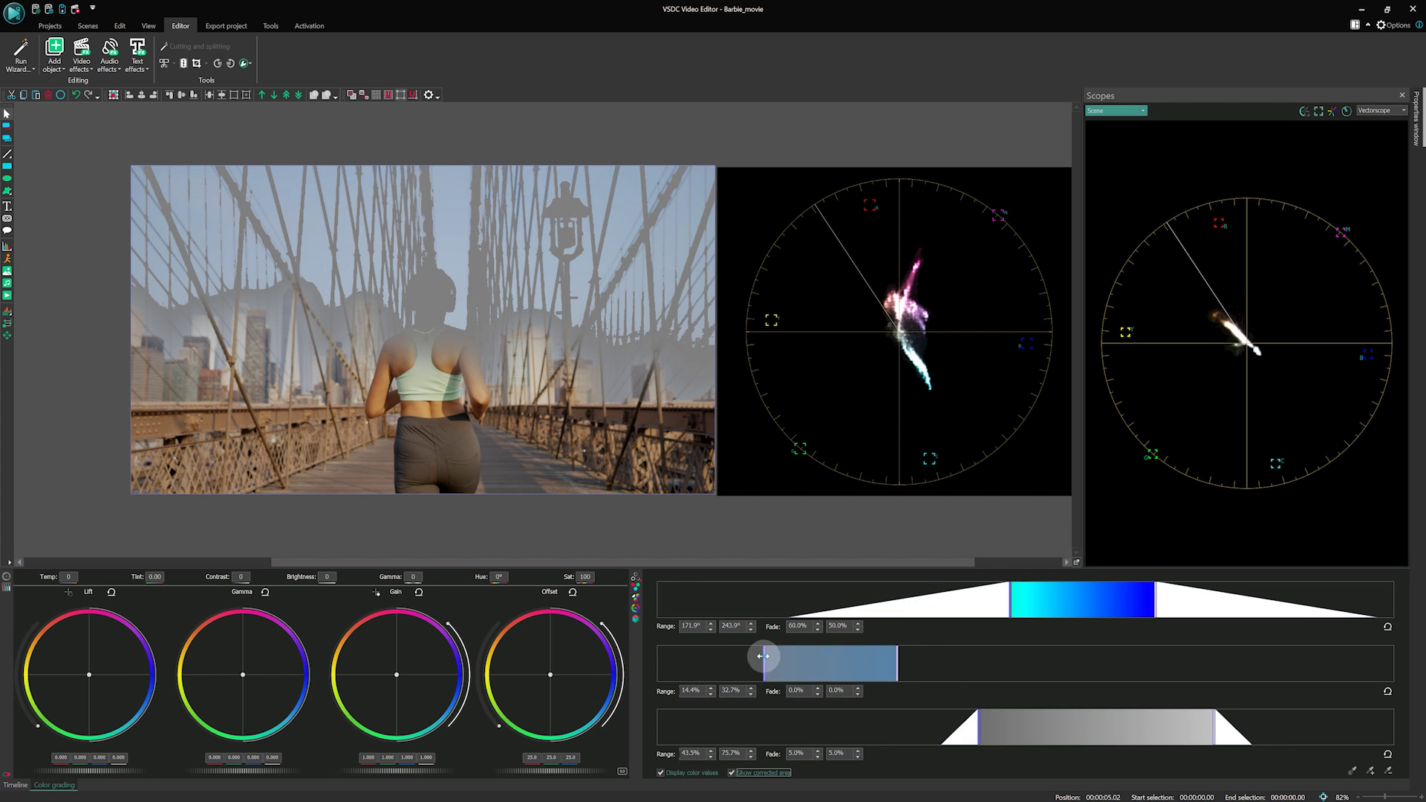
{"action": "left_click_drag", "start_coordinate": [763, 663], "coordinate": [712, 663]}
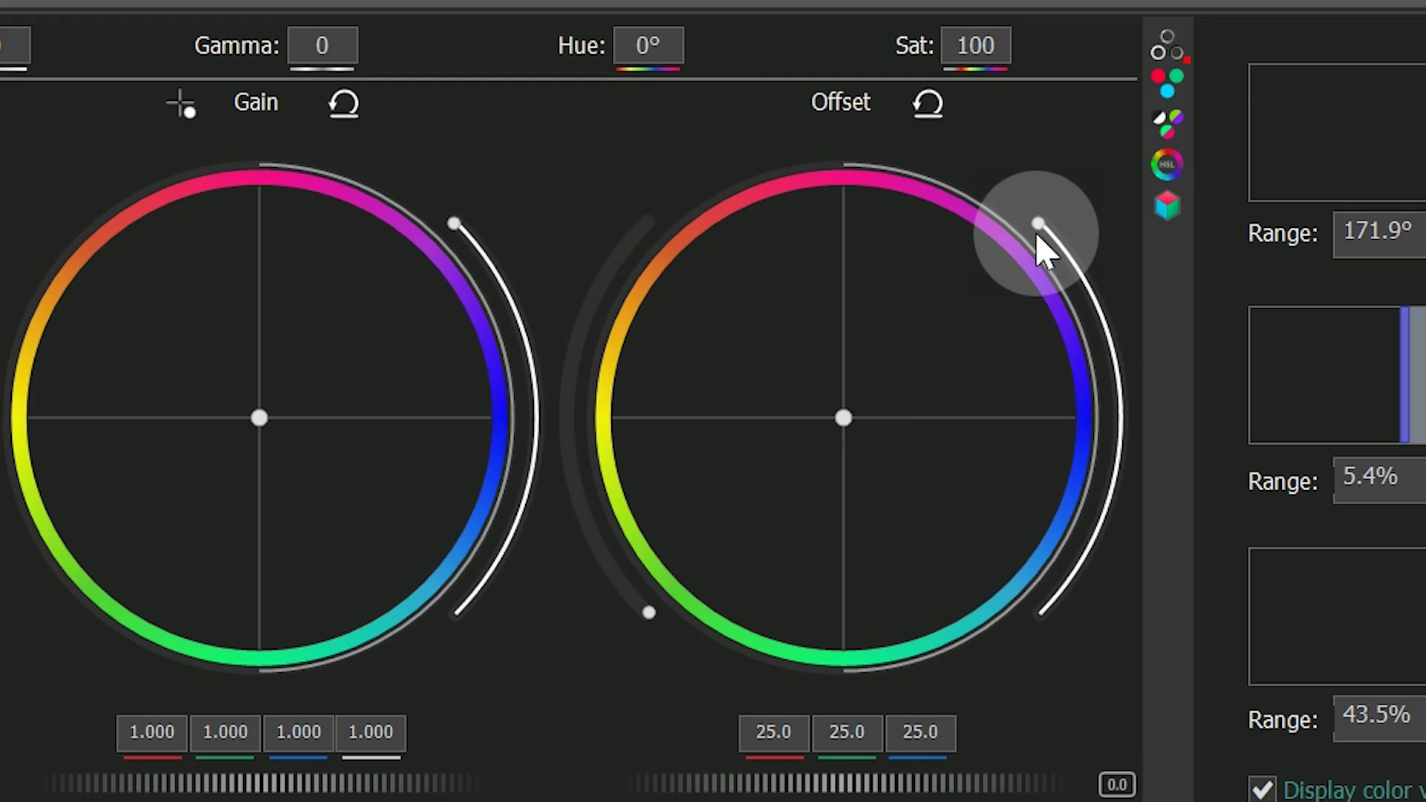
{"action": "left_click_drag", "start_coordinate": [602, 625], "coordinate": [602, 725]}
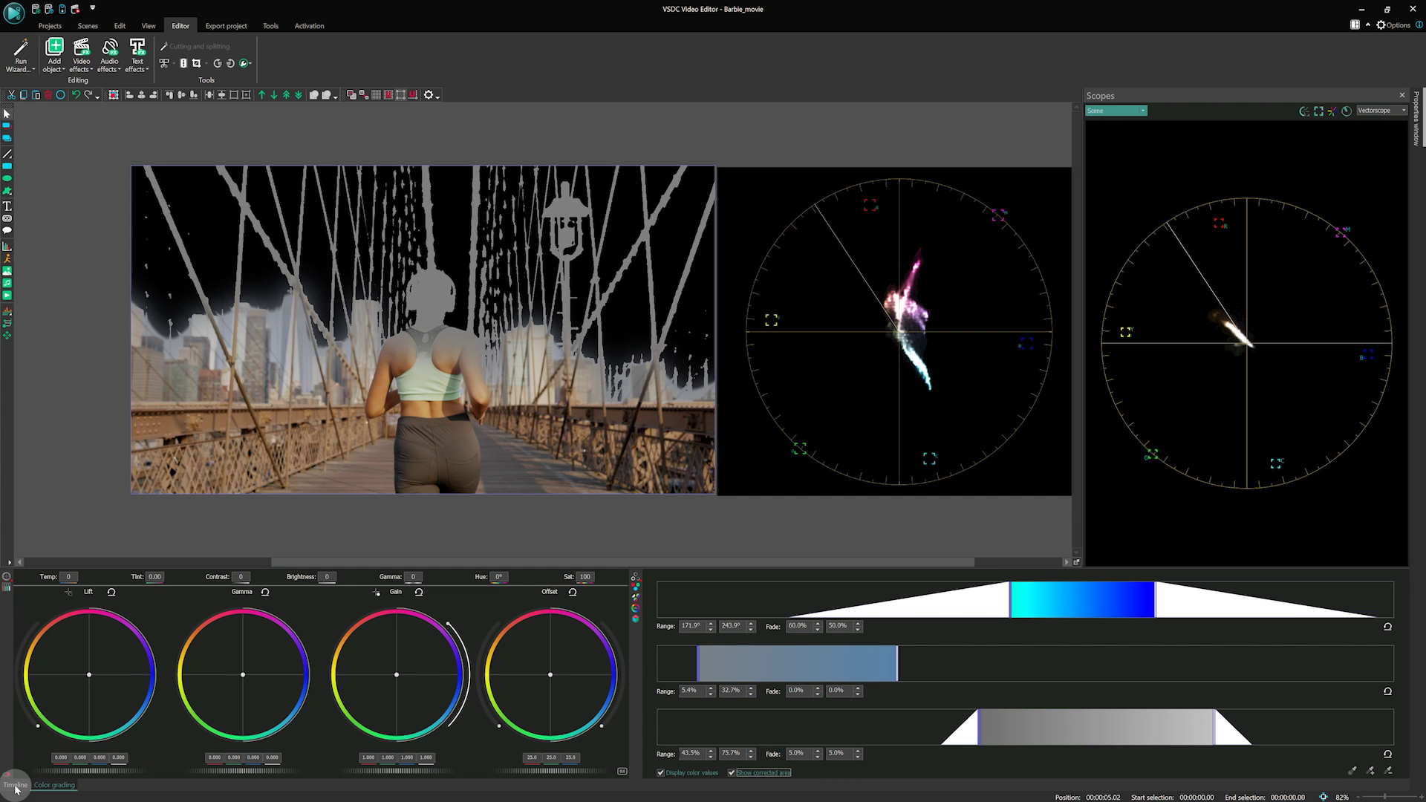
{"action": "left_click", "coordinate": [15, 786]}
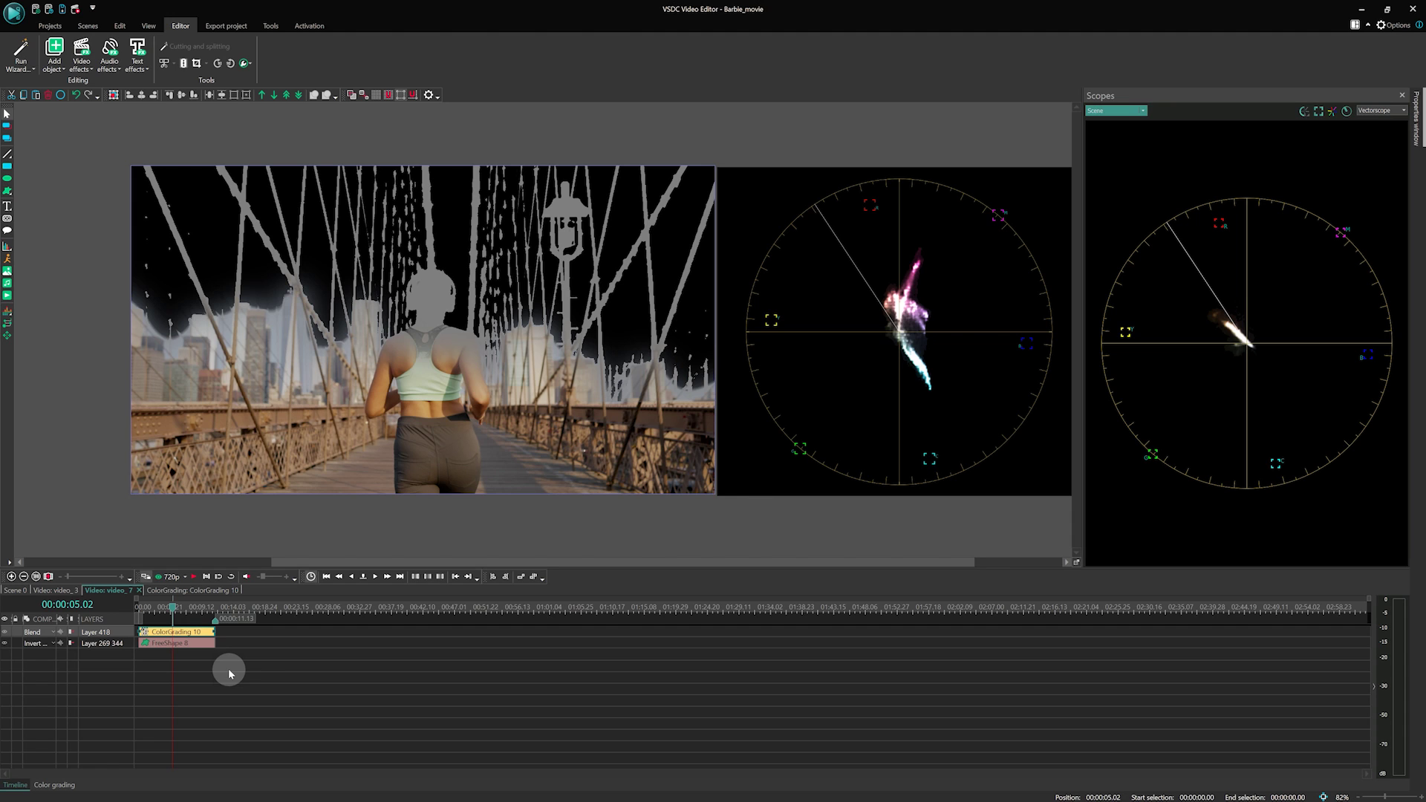
Add a Gaussian blur to the sky mask with Blur levels set to 5
{"action": "left_click", "coordinate": [94, 72]}
{"action": "mouse_move", "coordinate": [106, 95]}
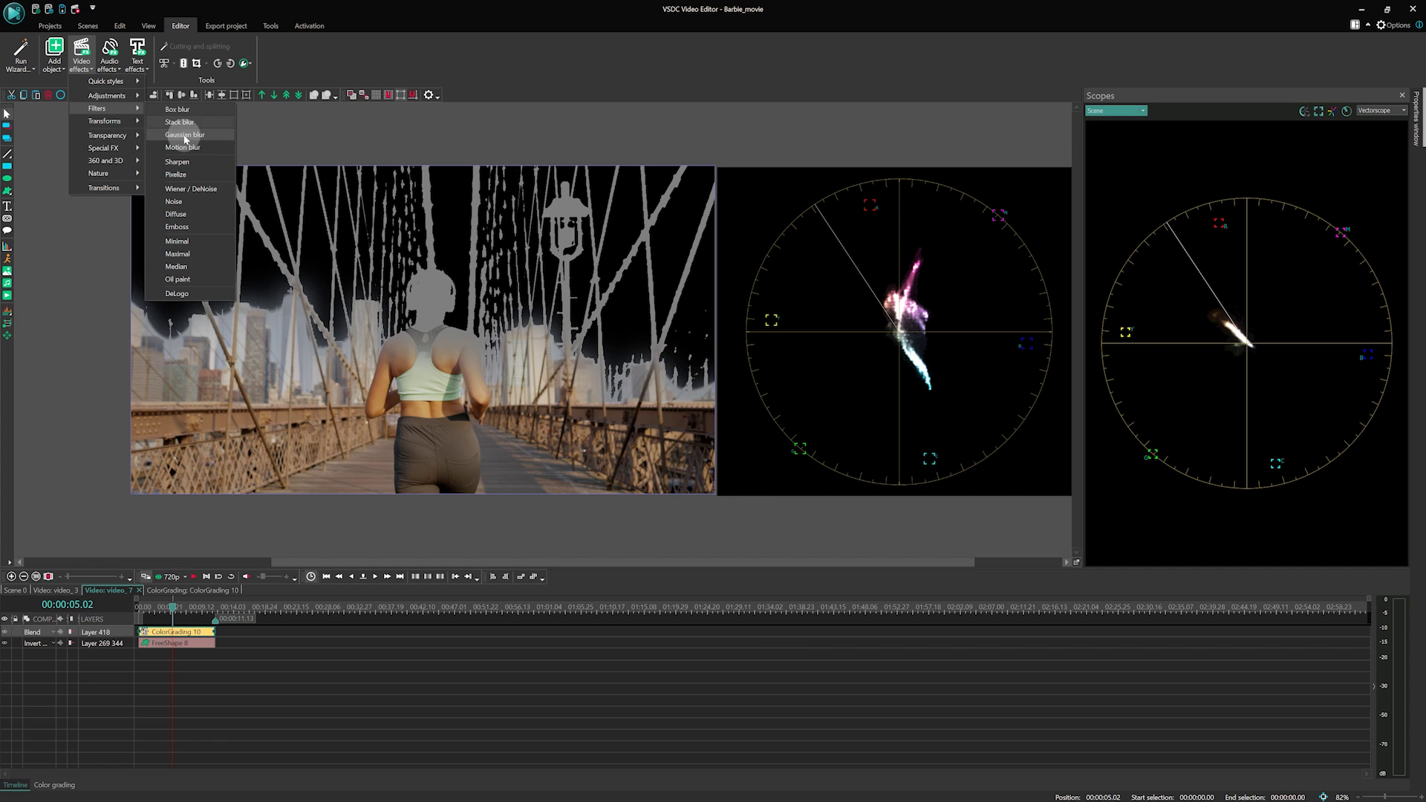
{"action": "left_click", "coordinate": [186, 123]}
{"action": "left_click", "coordinate": [815, 458]}
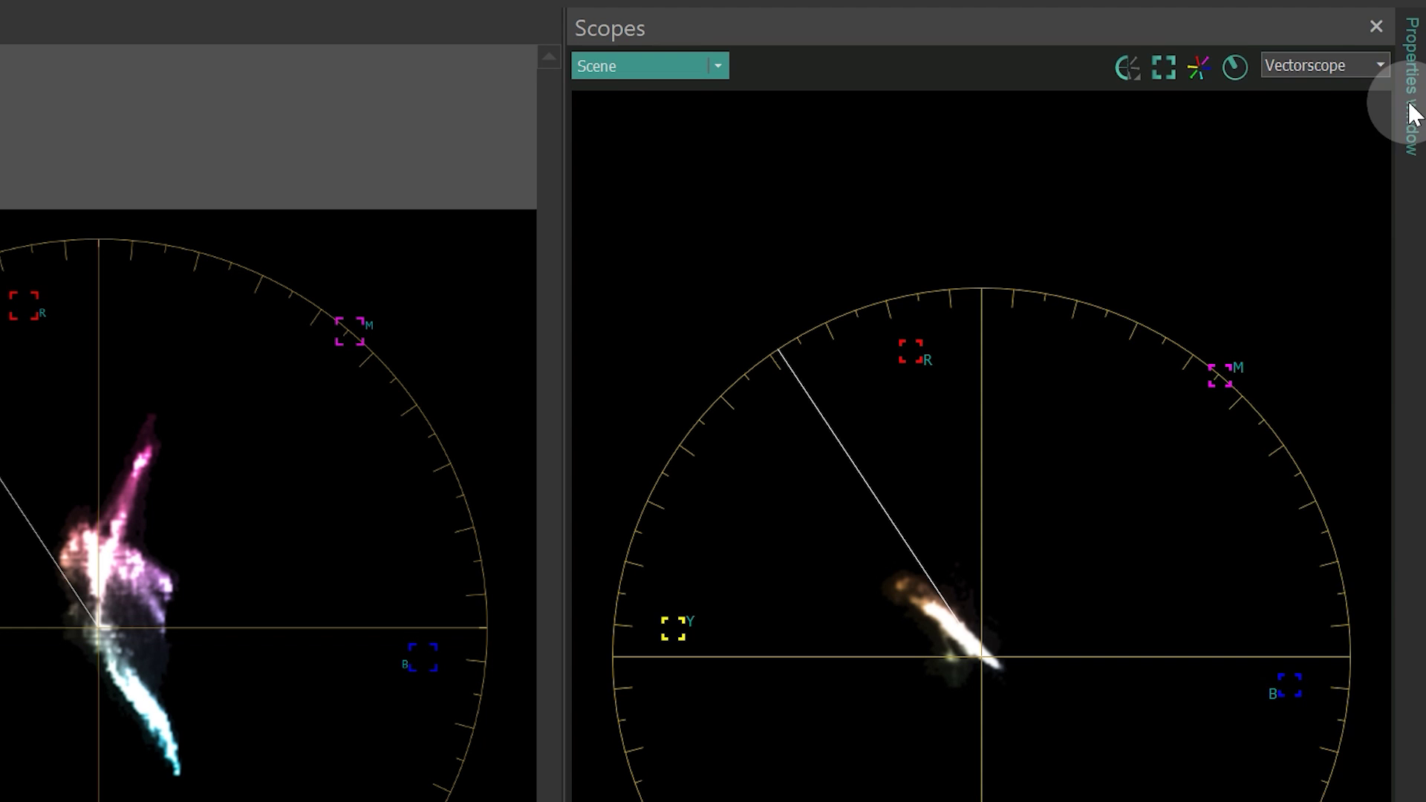
{"action": "left_click", "coordinate": [1415, 123]}
{"action": "left_click", "coordinate": [1293, 530]}
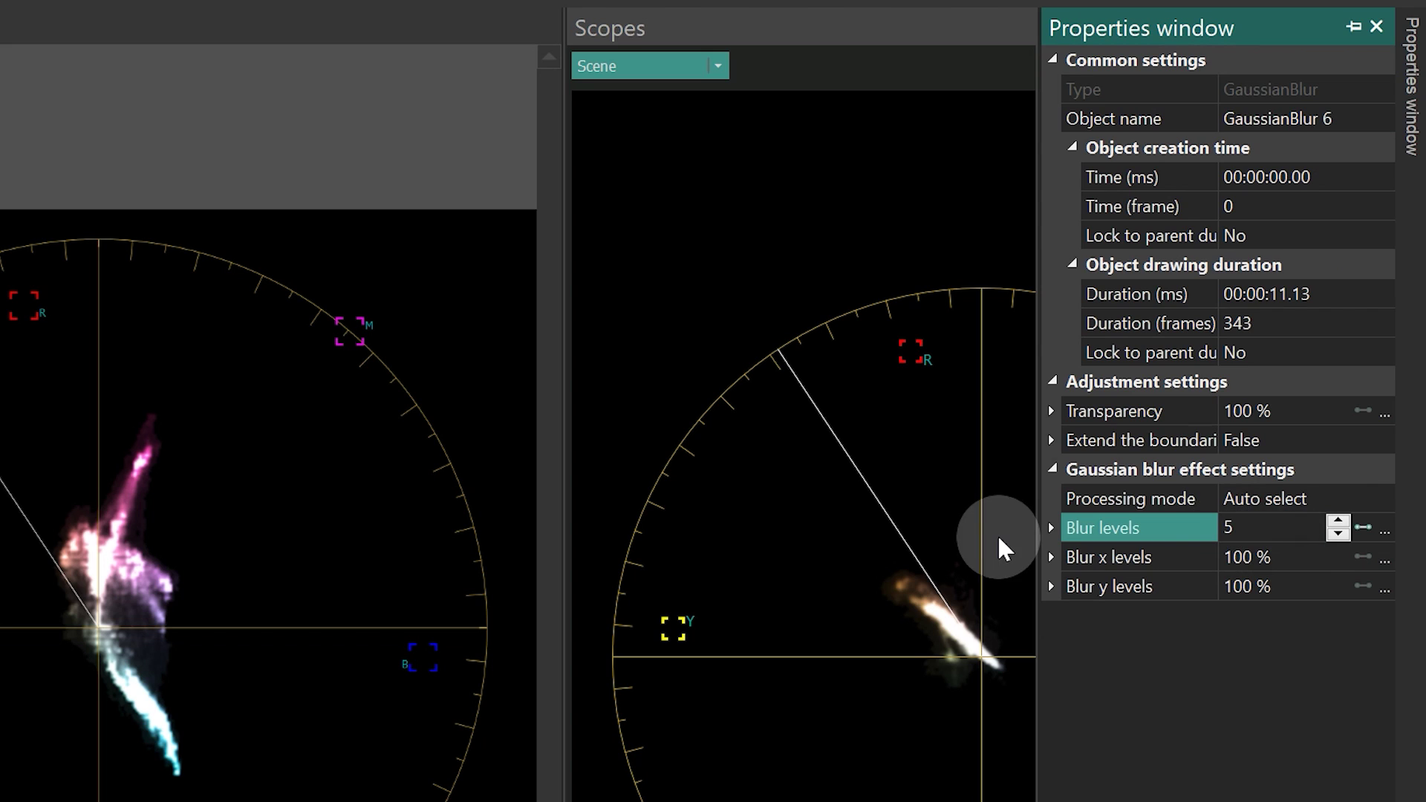
{"action": "type", "text": "5"}
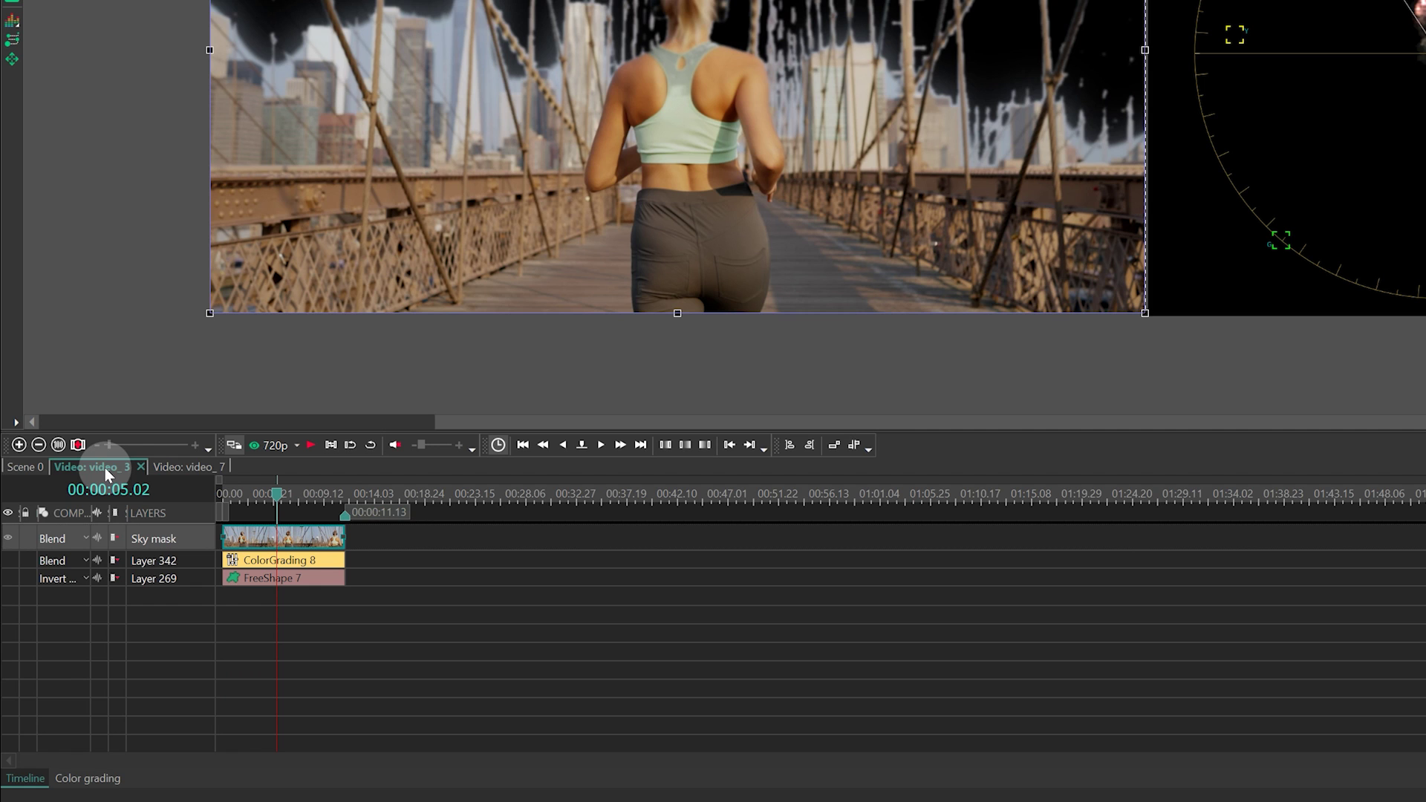
Set the Sky mask blend mode to Inverted mask and return to Scene 0
{"action": "left_click", "coordinate": [60, 543]}
{"action": "left_click", "coordinate": [143, 83]}
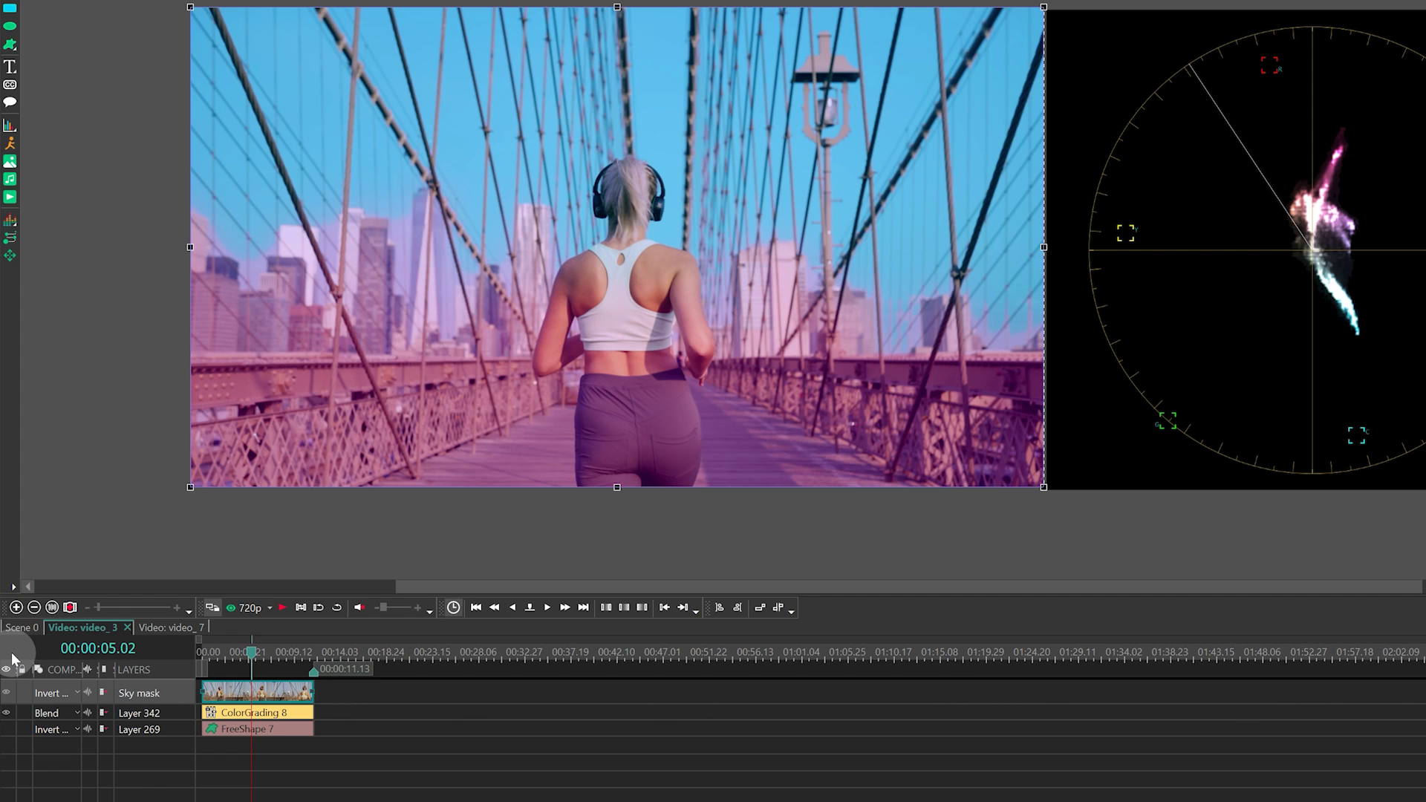
{"action": "left_click", "coordinate": [29, 628]}
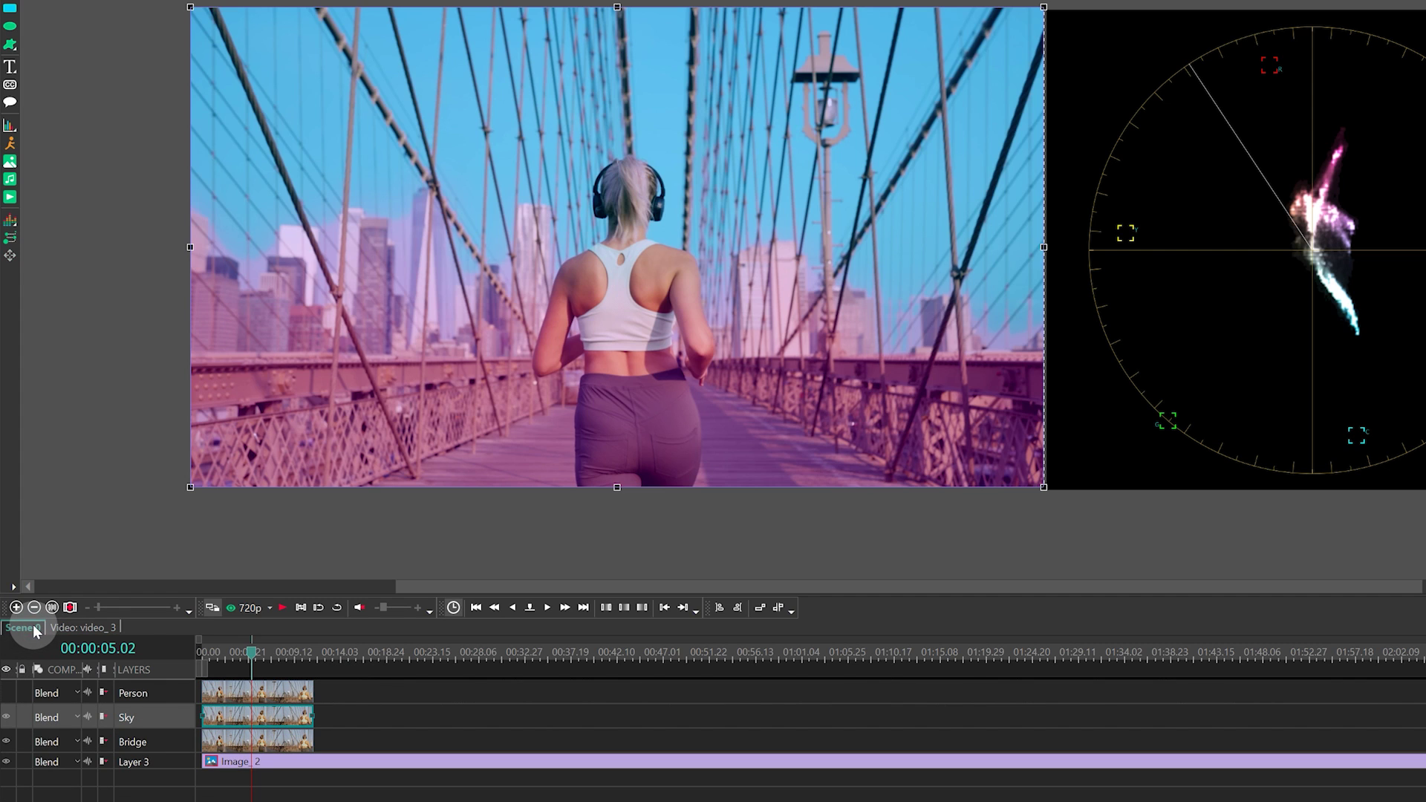
Hide the Person layer, then track the runner's upper back with an applied movement map
{"action": "left_click", "coordinate": [22, 692]}
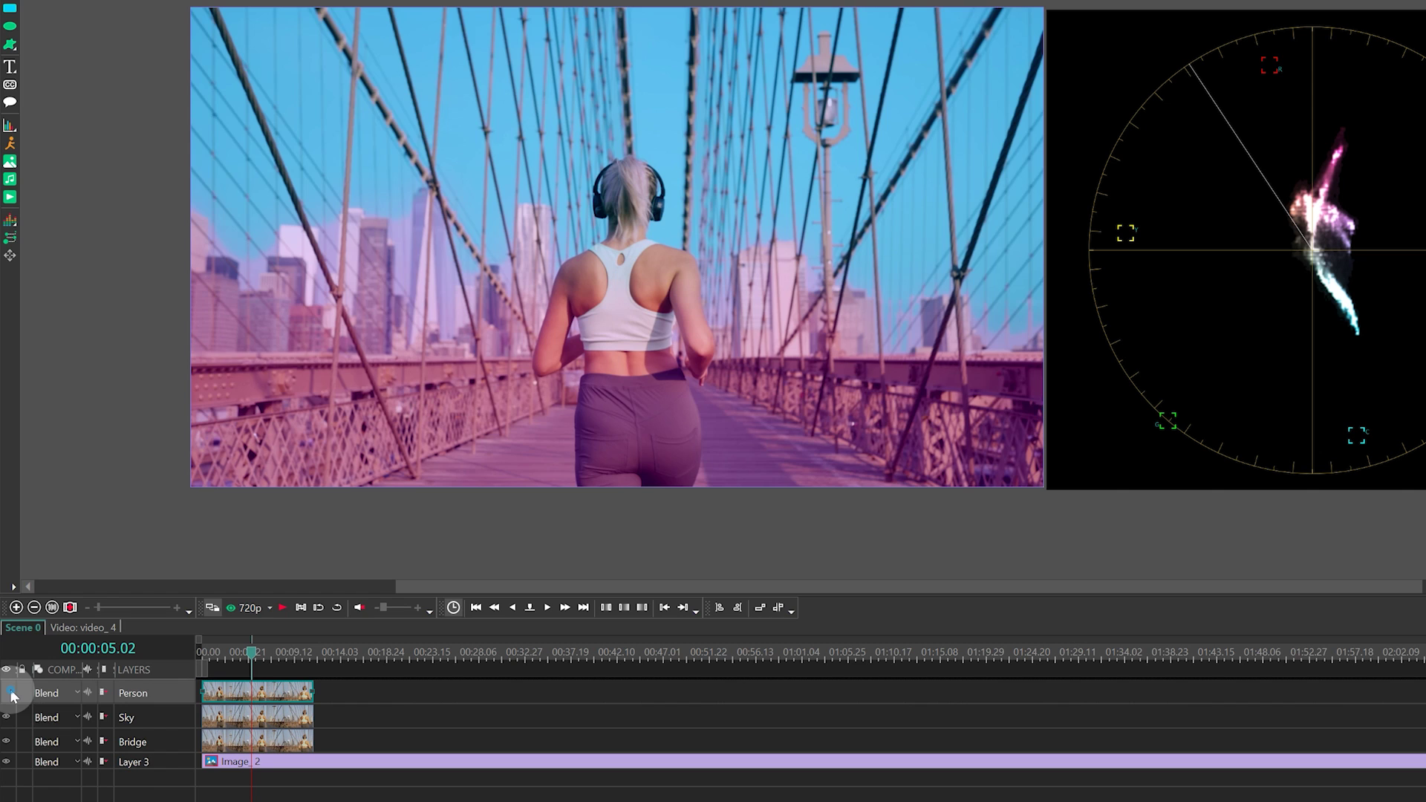
{"action": "left_click", "coordinate": [11, 692]}
{"action": "left_click", "coordinate": [280, 694]}
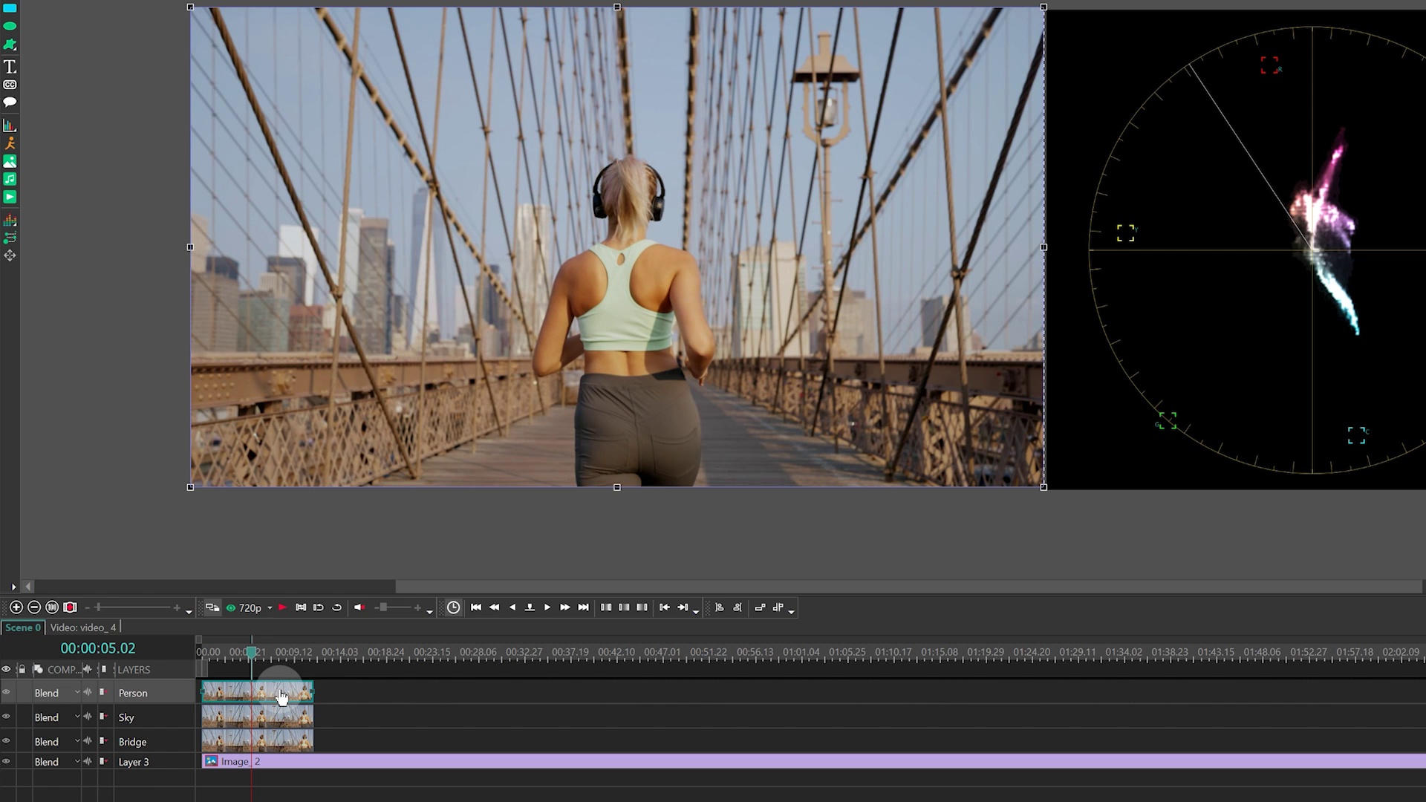
{"action": "right_click", "coordinate": [281, 695]}
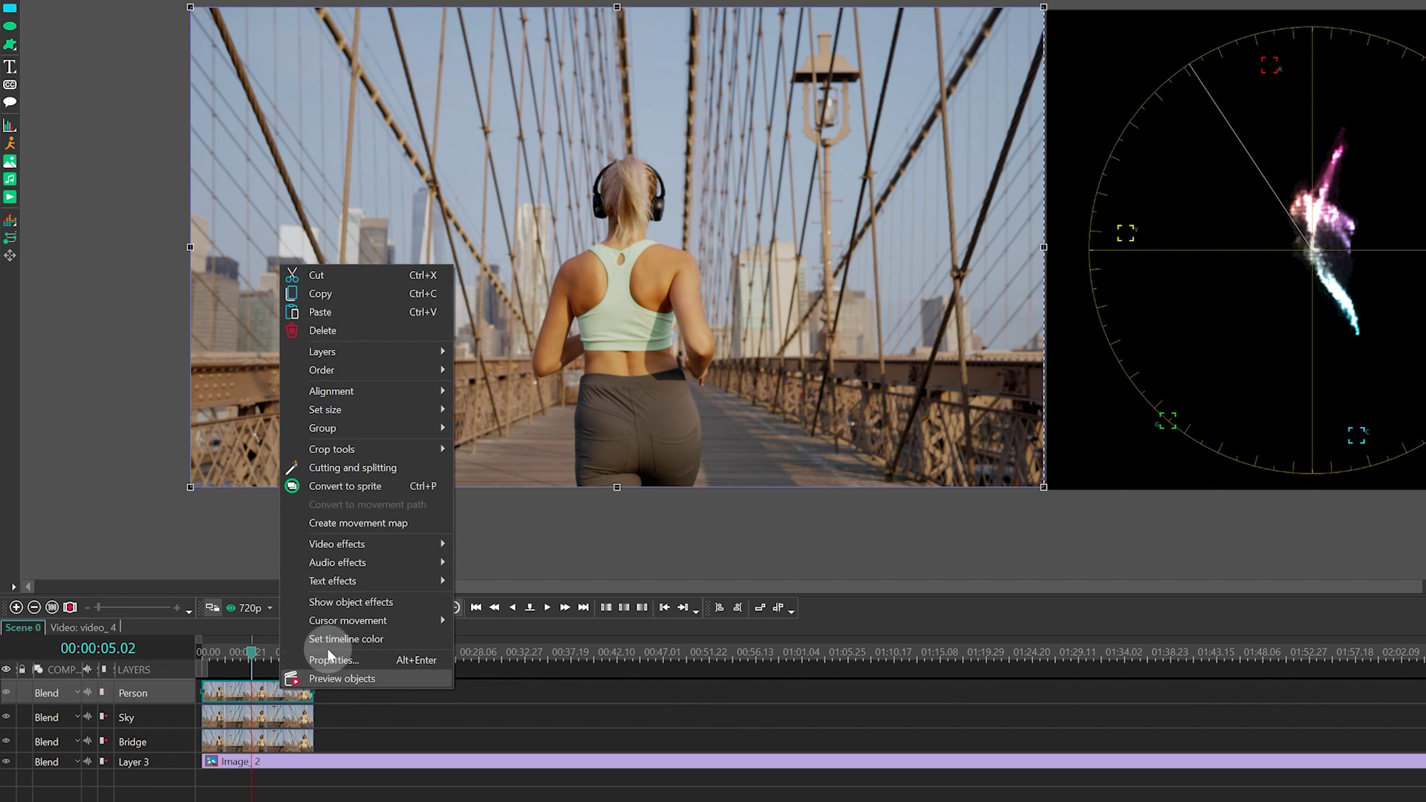
{"action": "left_click", "coordinate": [382, 524]}
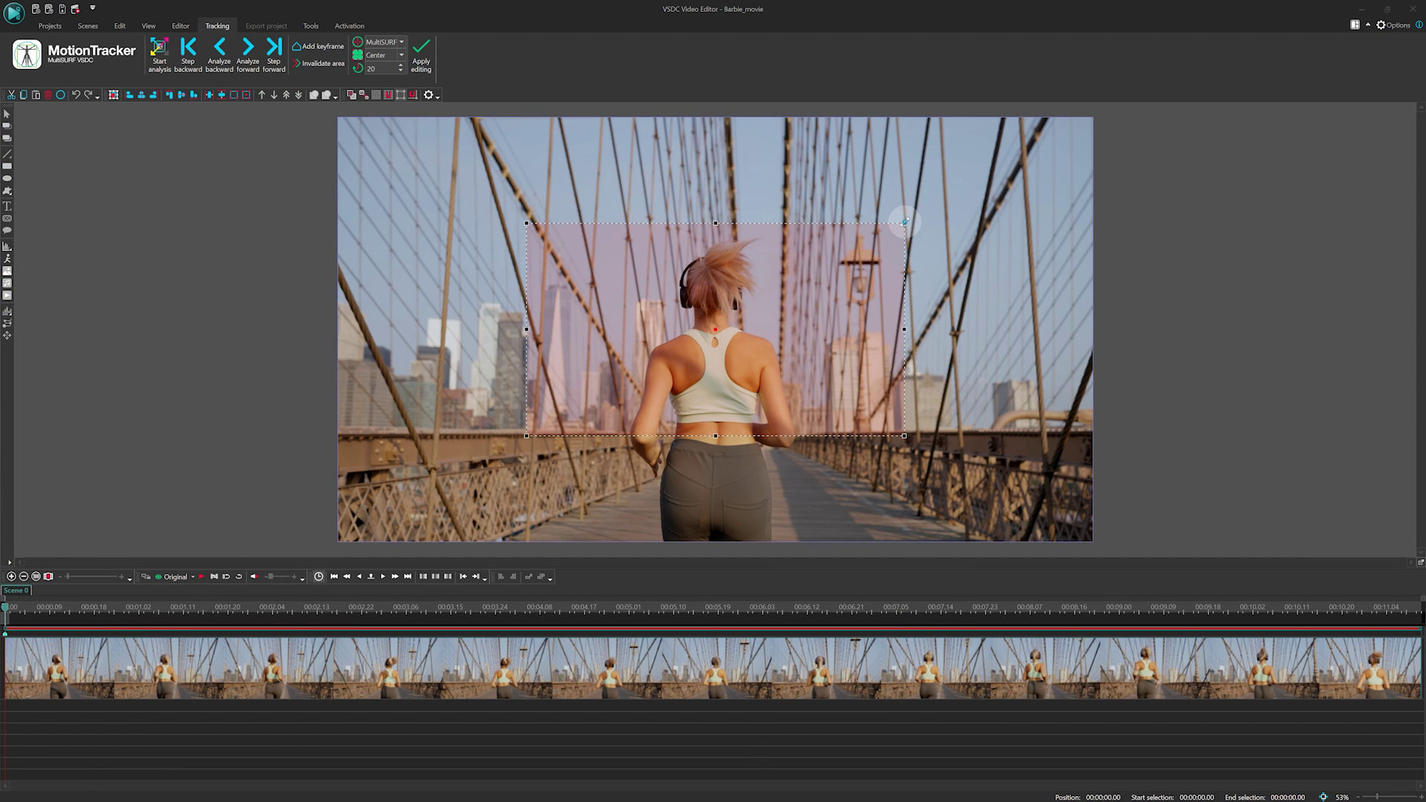
{"action": "left_click_drag", "start_coordinate": [905, 221], "coordinate": [719, 338]}
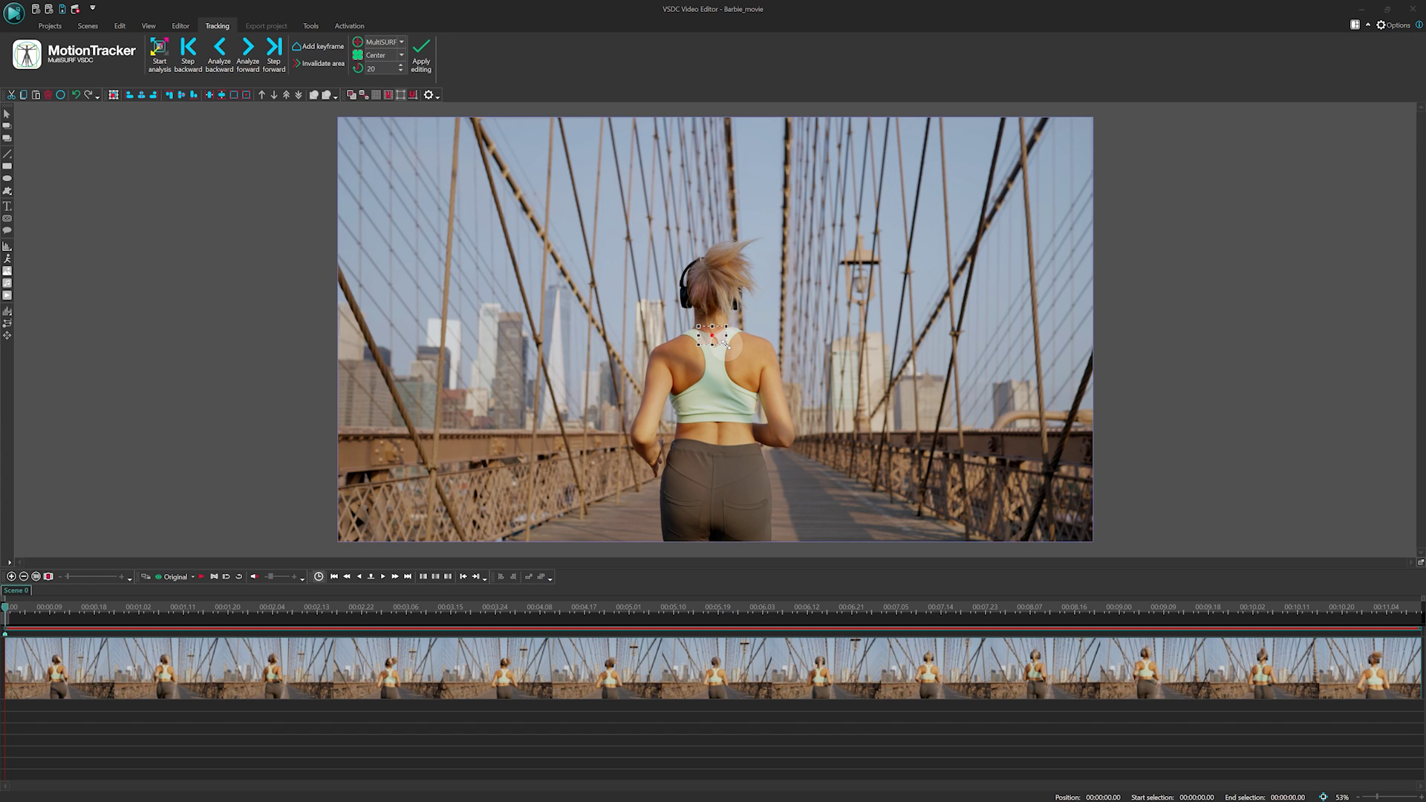
{"action": "left_click", "coordinate": [248, 51]}
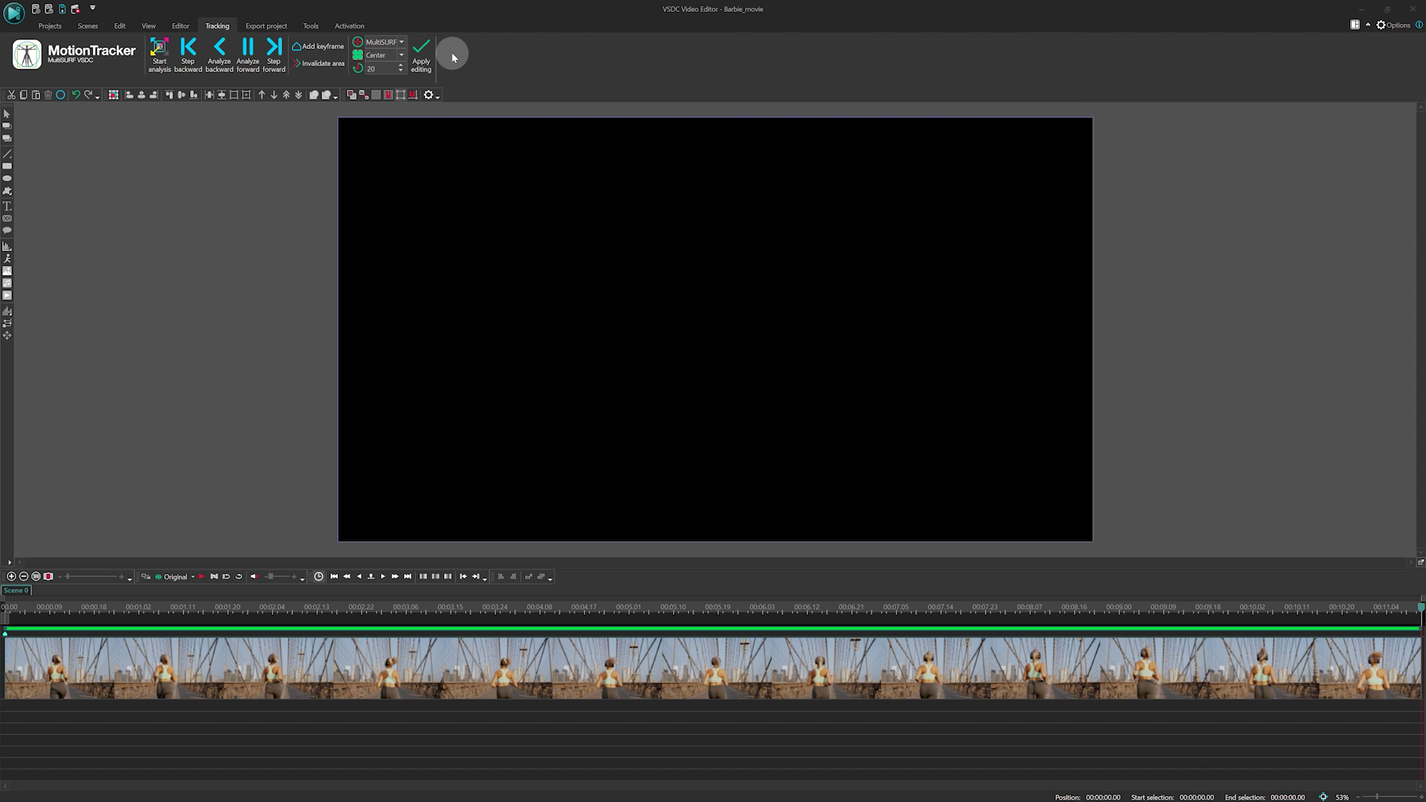
{"action": "left_click", "coordinate": [432, 54]}
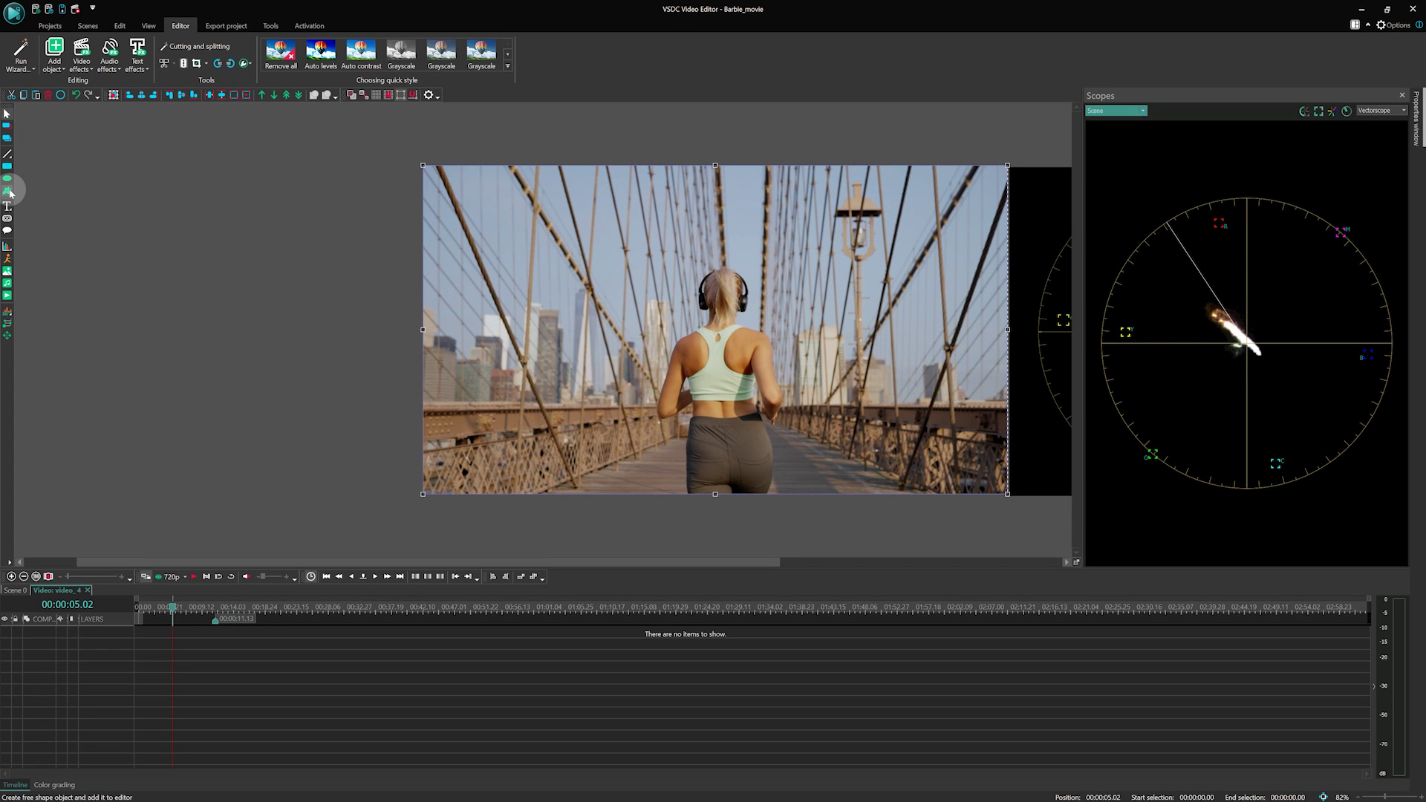
Draw a black-filled free shape around the runner's silhouette and open its shape points
{"action": "left_click", "coordinate": [10, 192]}
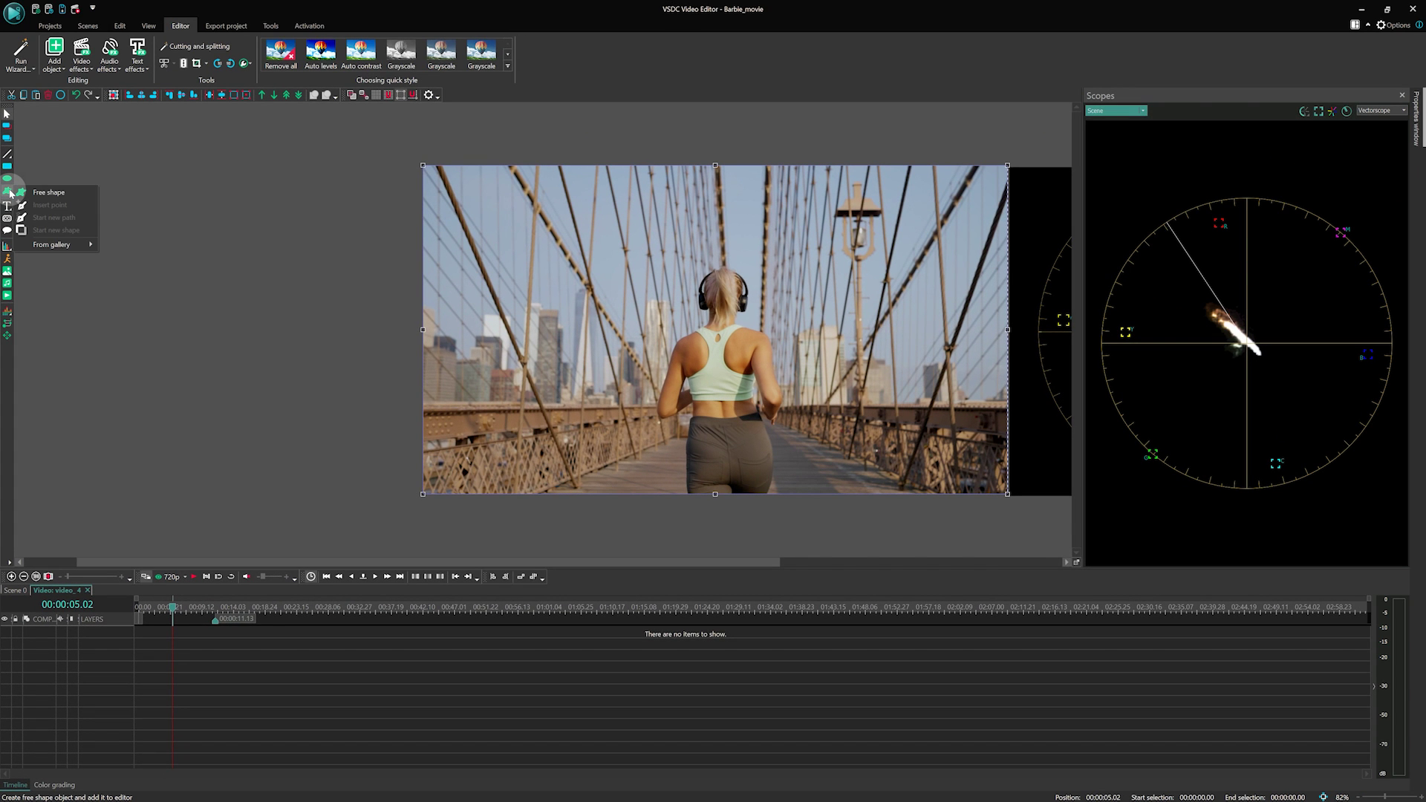
{"action": "left_click", "coordinate": [48, 192]}
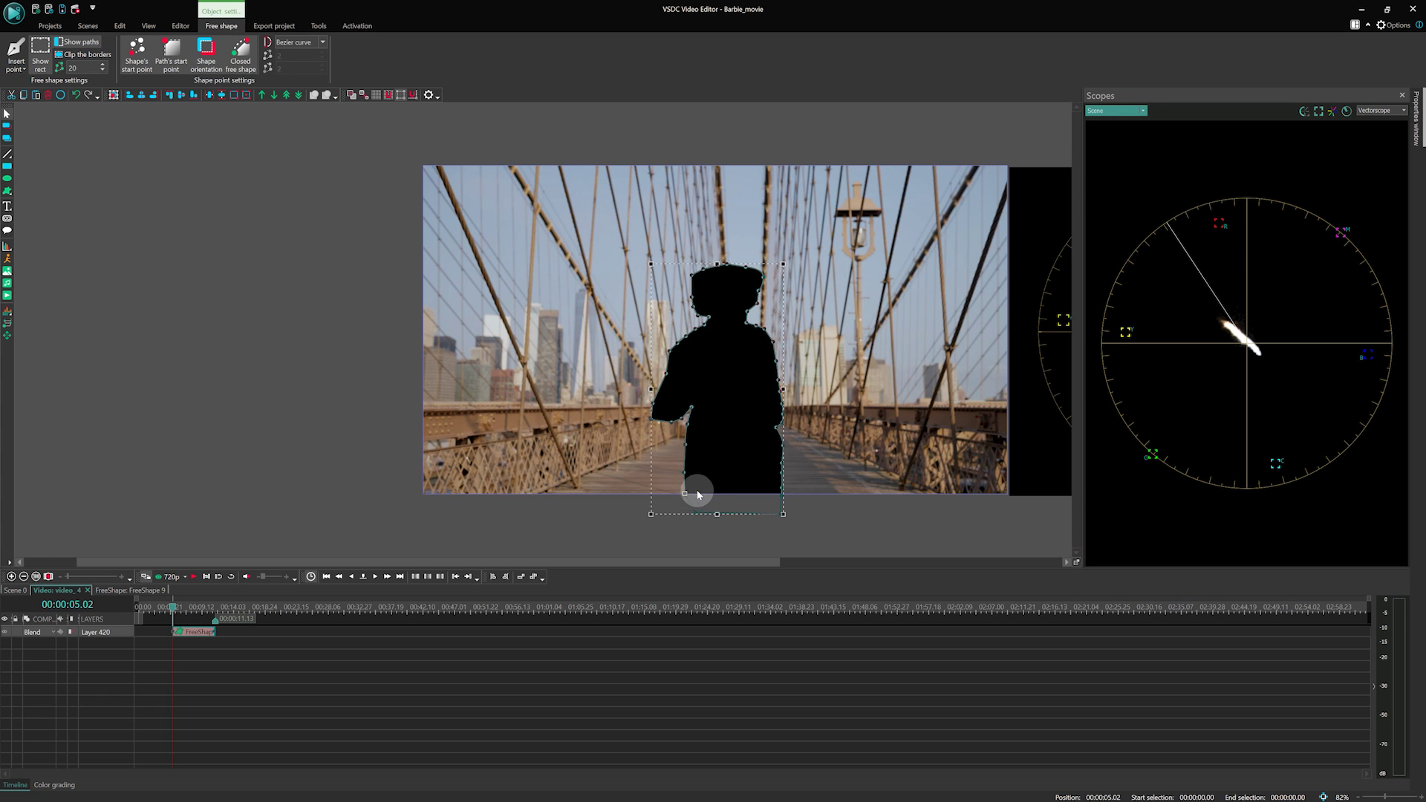
{"action": "left_click", "coordinate": [1415, 118]}
{"action": "left_click", "coordinate": [1348, 374]}
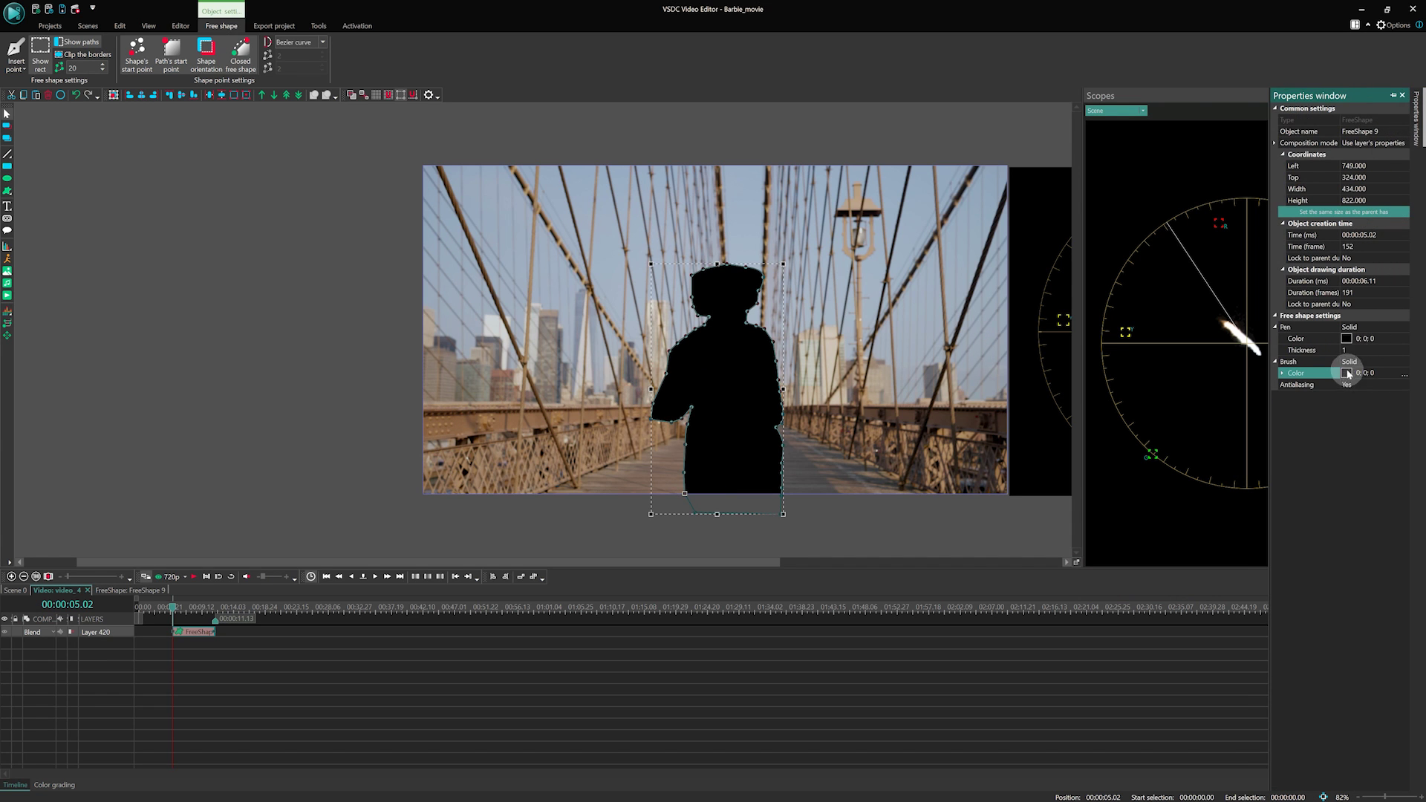
{"action": "left_click", "coordinate": [1403, 374]}
{"action": "left_click", "coordinate": [783, 337]}
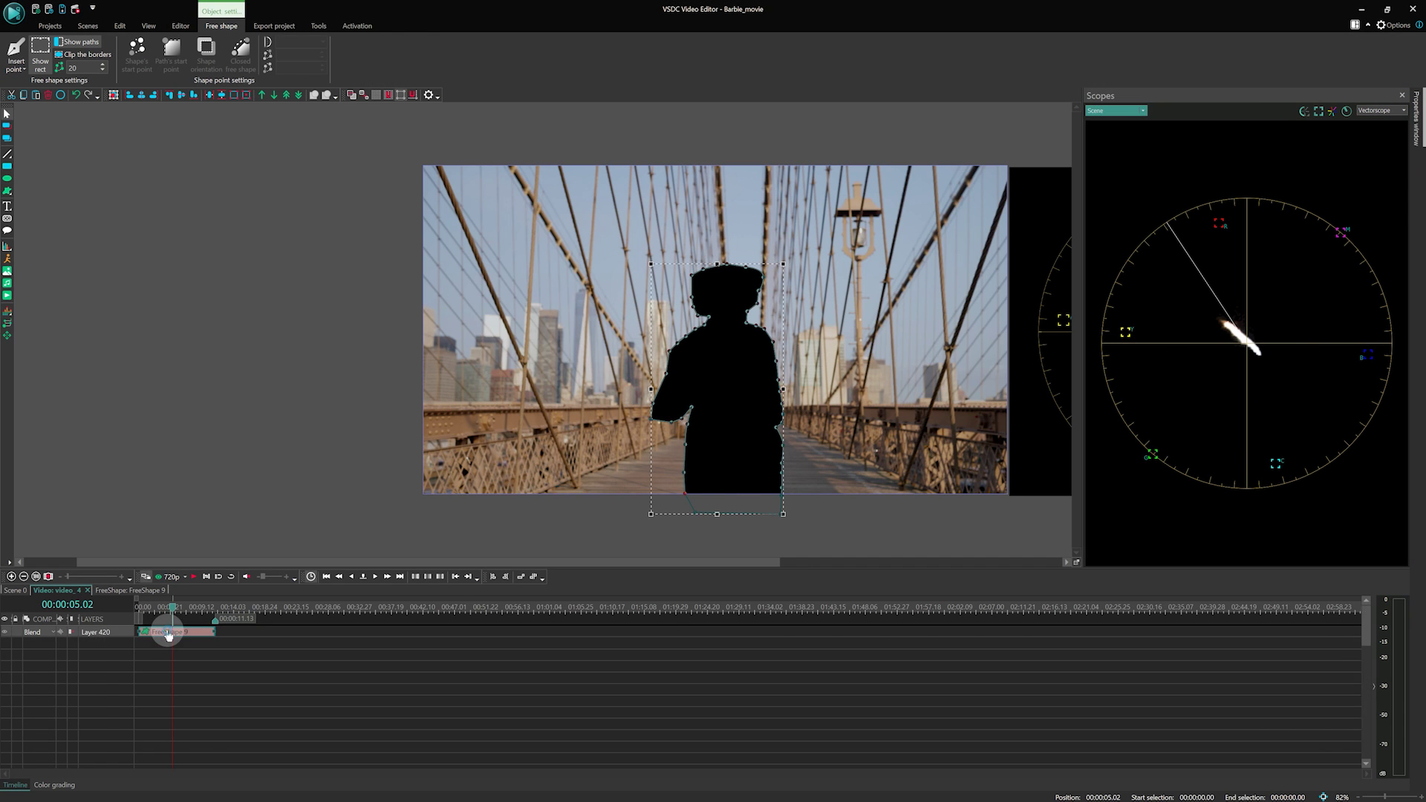
{"action": "left_click", "coordinate": [162, 589]}
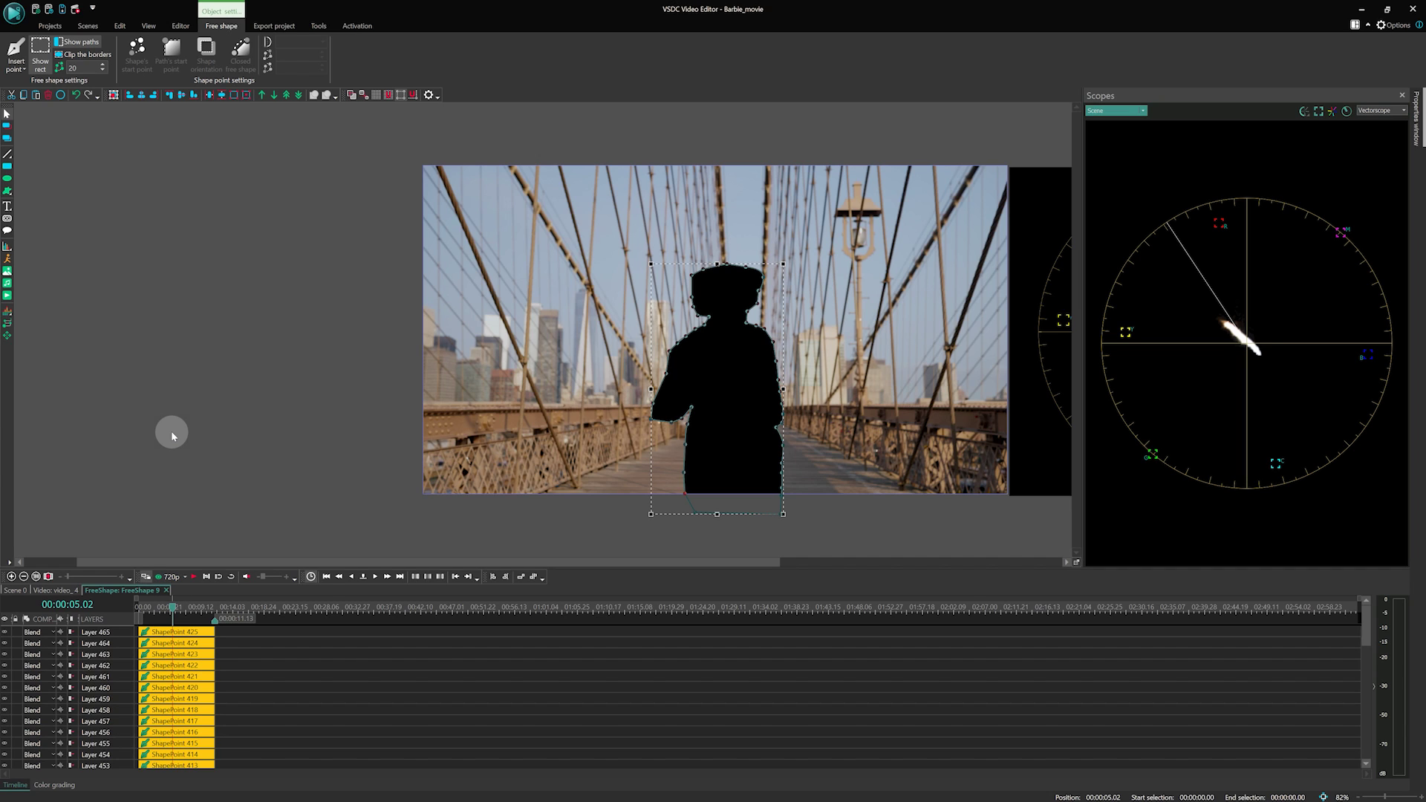
Add a movement map to the runner's shape and move TrackingMap 1 to the timeline start
{"action": "left_click", "coordinate": [181, 25]}
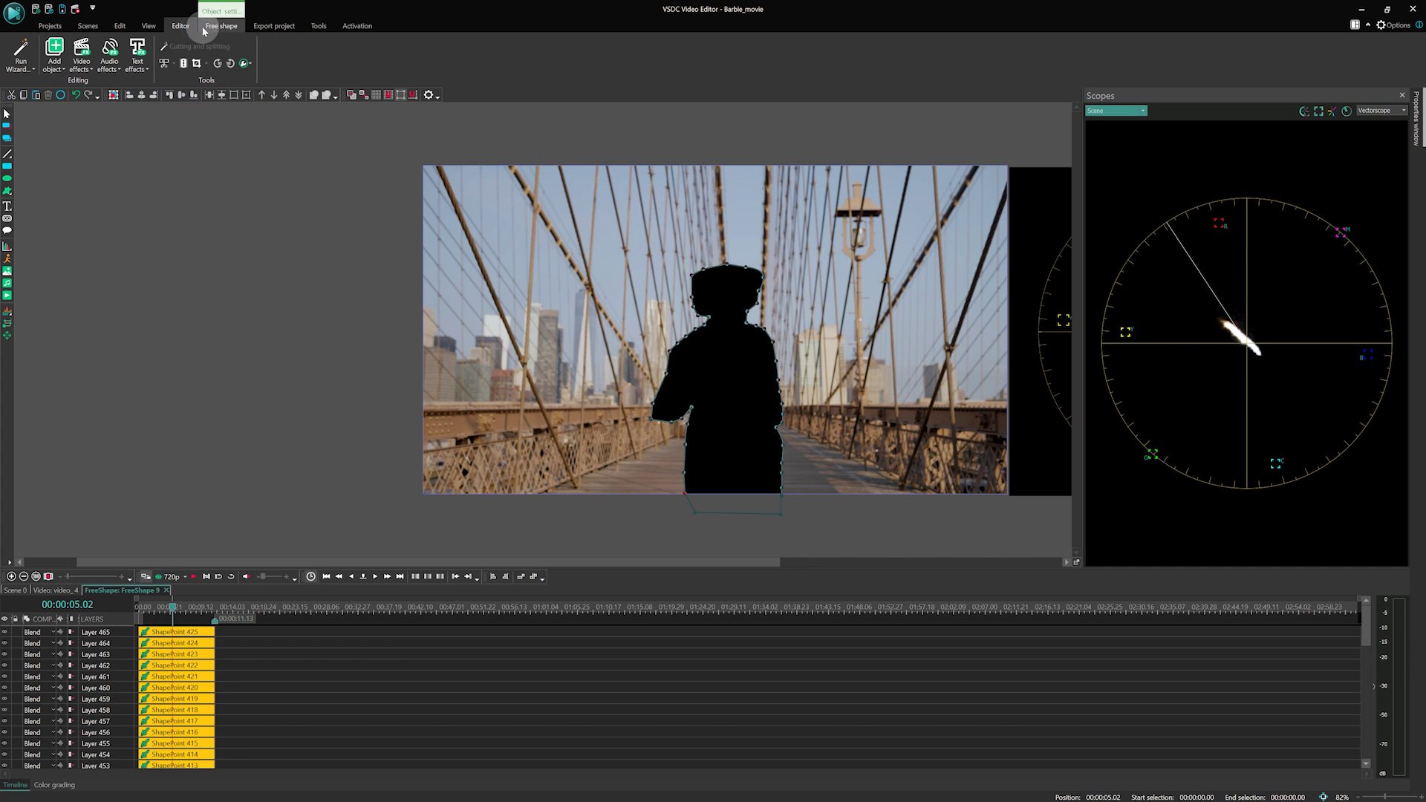
{"action": "left_click", "coordinate": [54, 59]}
{"action": "mouse_move", "coordinate": [286, 656]}
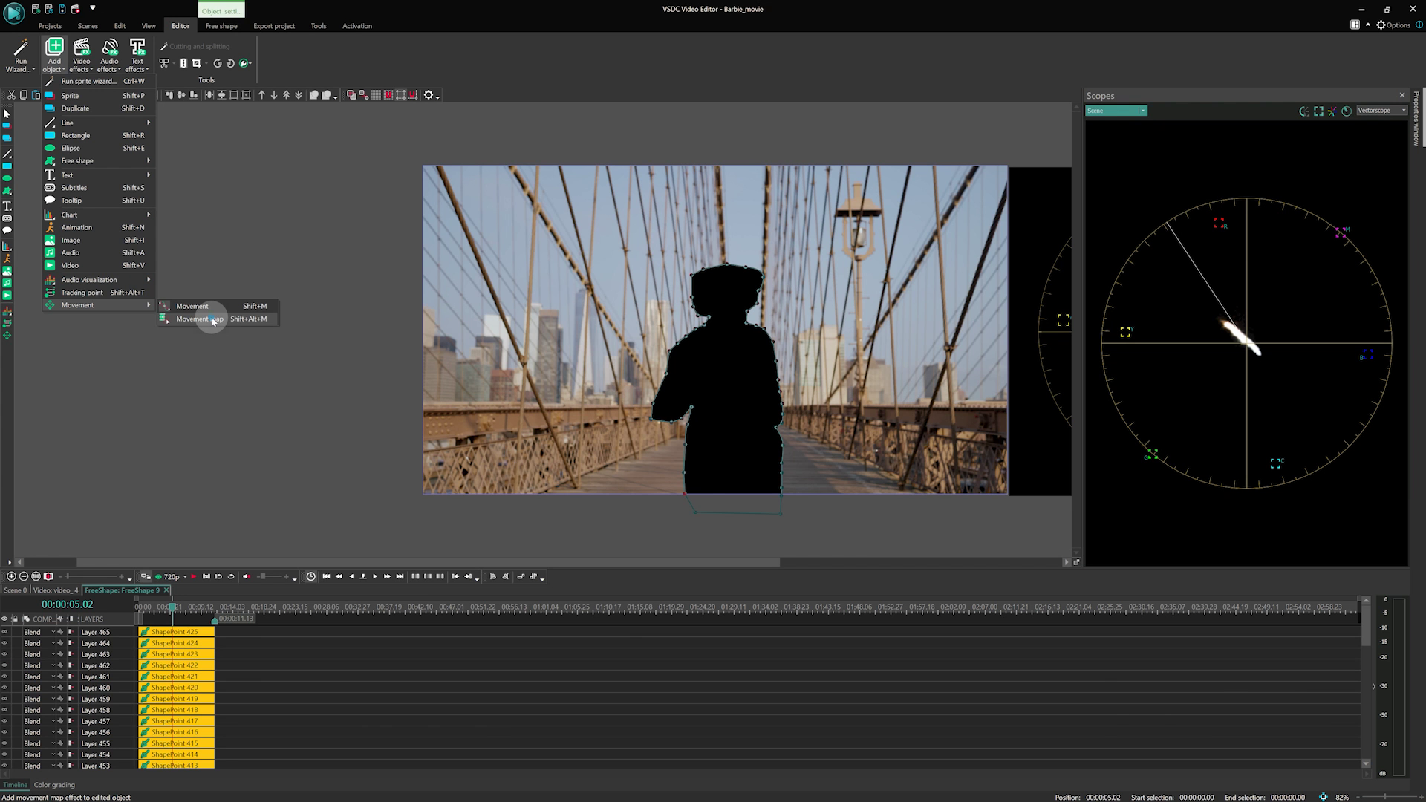
{"action": "left_click", "coordinate": [486, 735]}
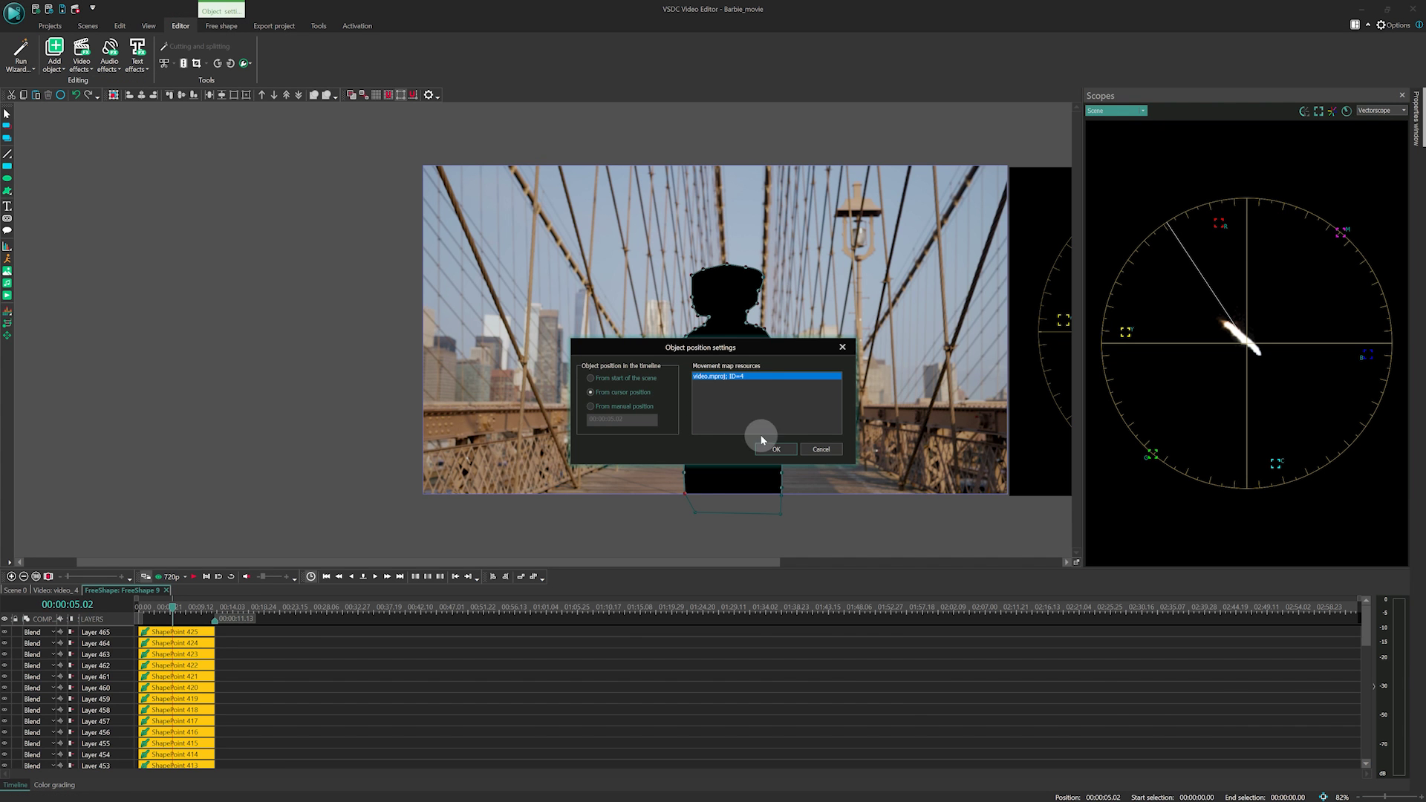
{"action": "left_click", "coordinate": [776, 450]}
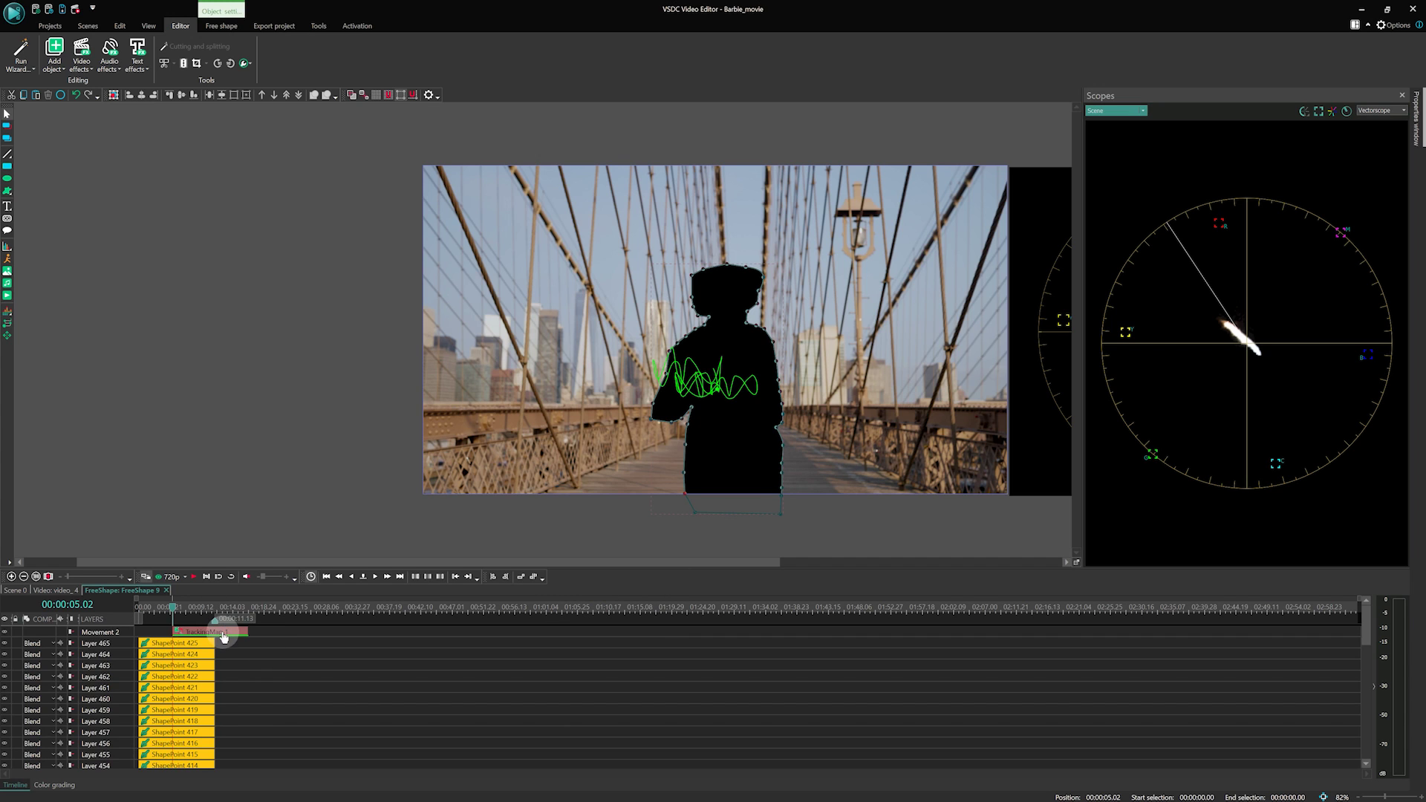
{"action": "left_click_drag", "start_coordinate": [215, 633], "coordinate": [146, 637]}
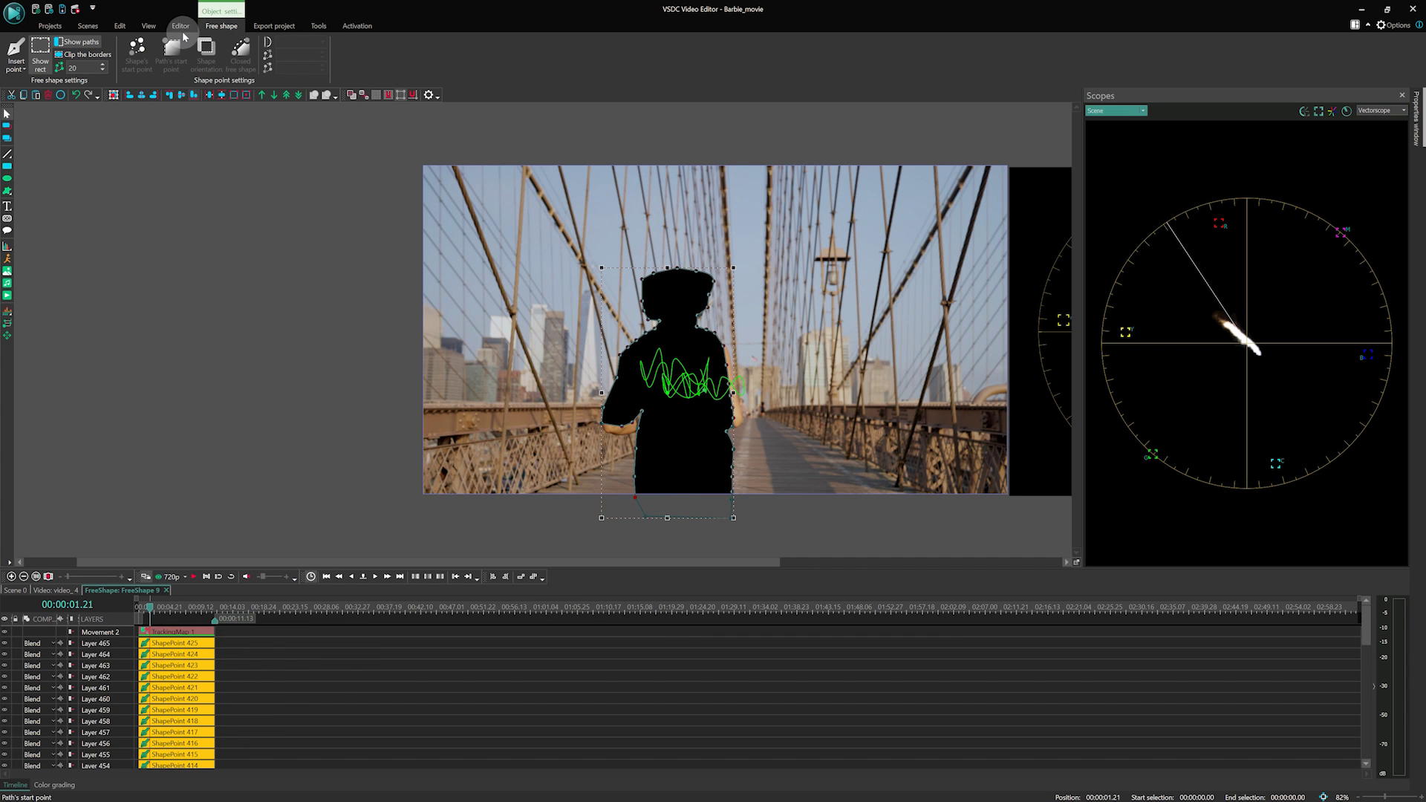
Add a Gaussian blur to the runner's shape and begin changing its Blur levels value
{"action": "left_click", "coordinate": [82, 59]}
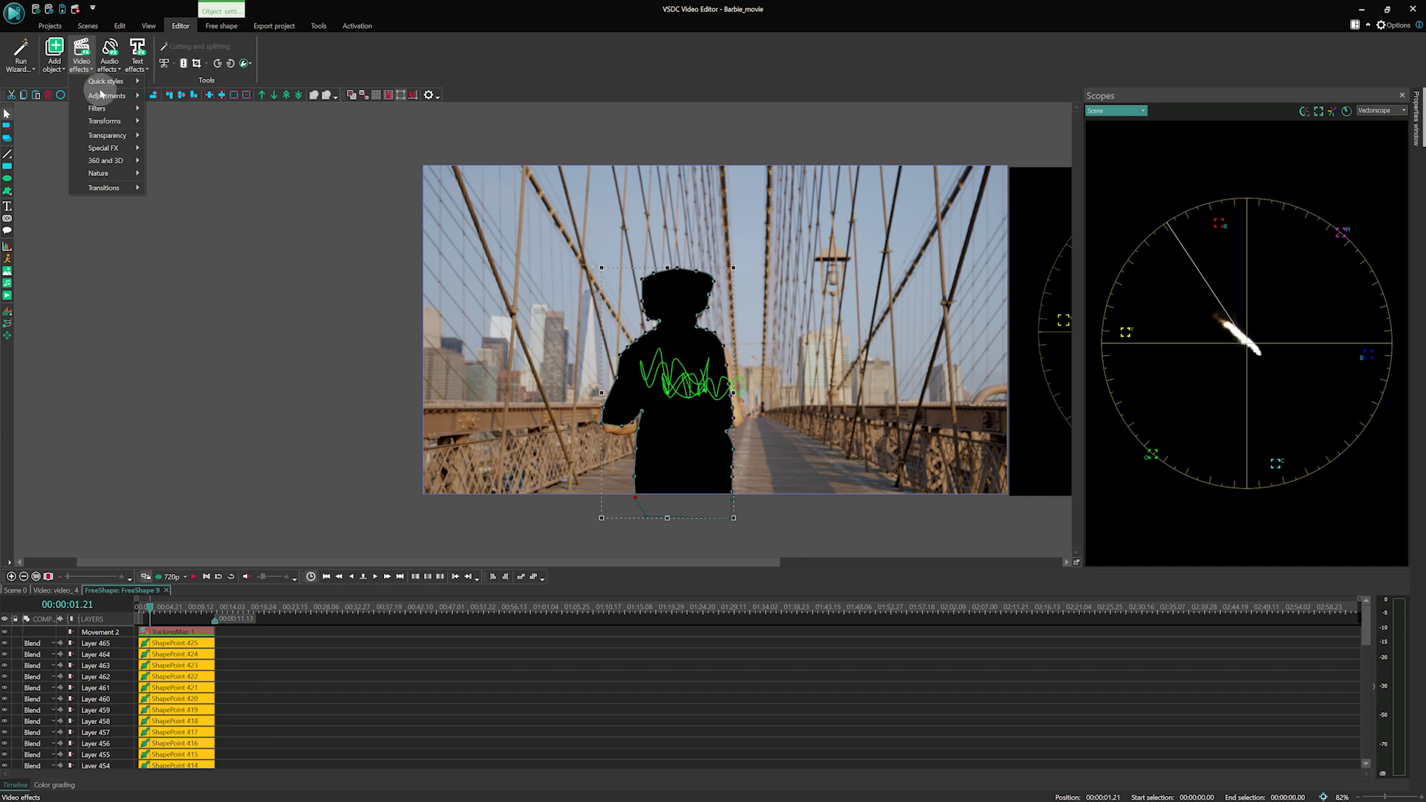
{"action": "mouse_move", "coordinate": [129, 110]}
{"action": "left_click", "coordinate": [184, 134]}
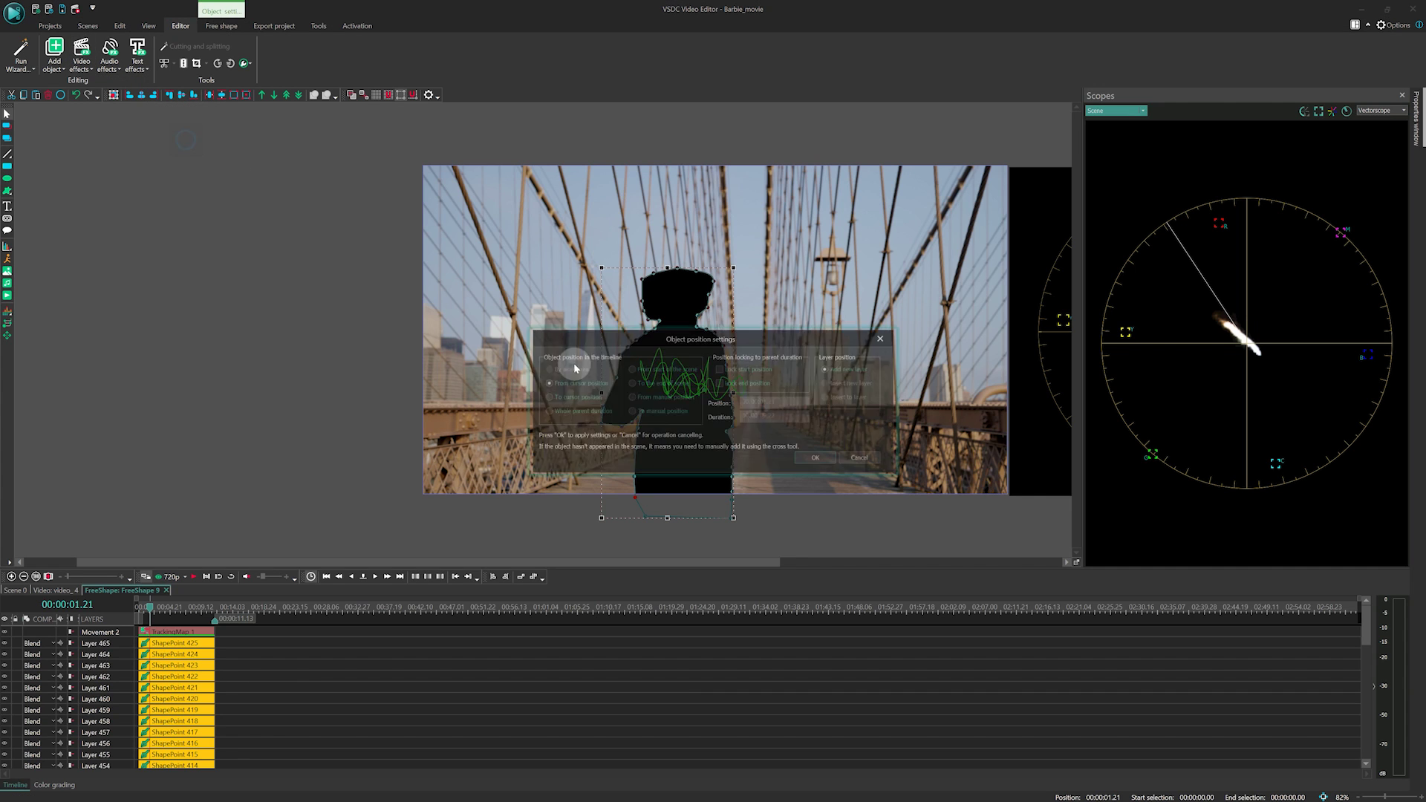
{"action": "left_click", "coordinate": [816, 458]}
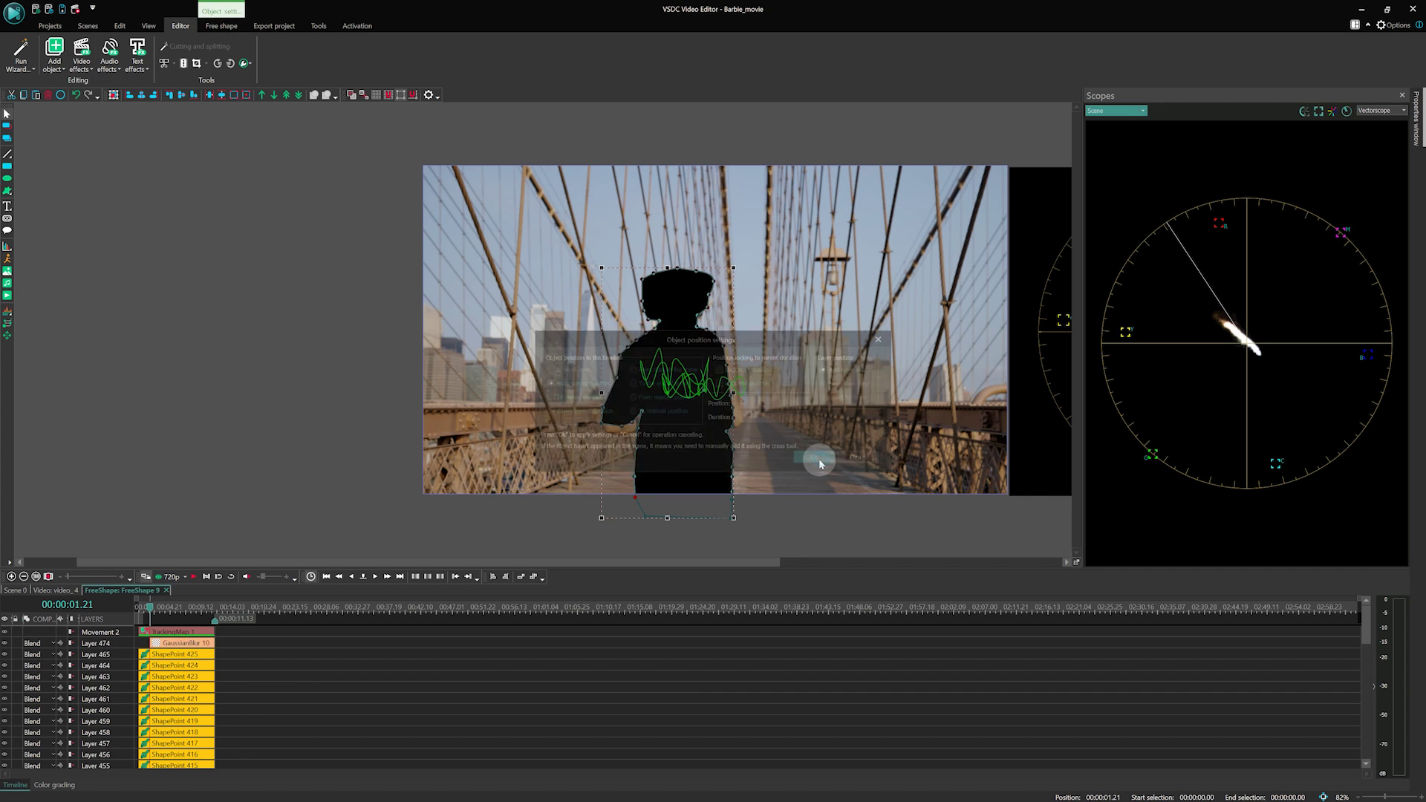
{"action": "left_click", "coordinate": [147, 646]}
{"action": "left_click", "coordinate": [1228, 525]}
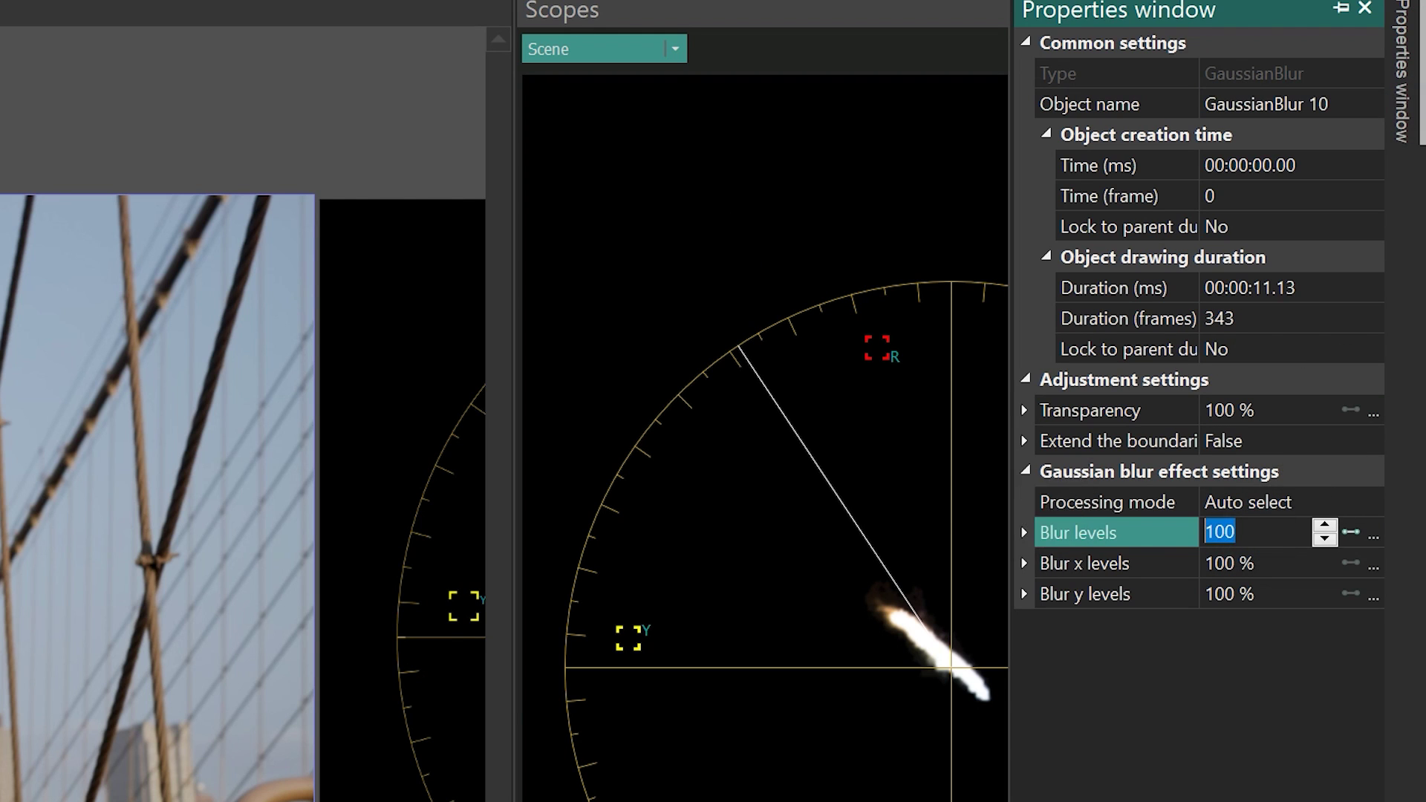
{"action": "key", "text": "BackSpace"}
Finish Blur levels at 100 and set the FreeShape 9 layer's blend mode to Inverted mask
{"action": "type", "text": "0"}
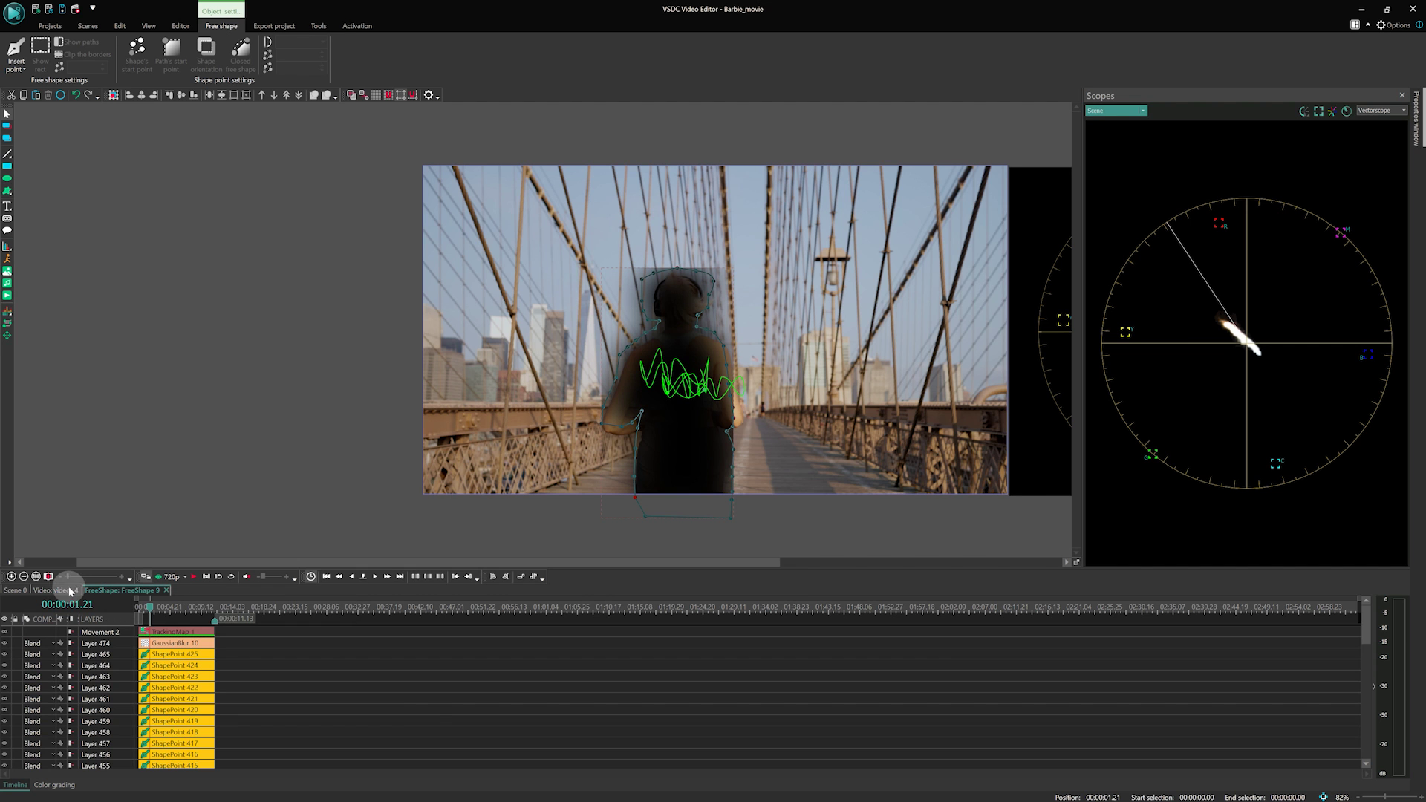
{"action": "left_click", "coordinate": [57, 590]}
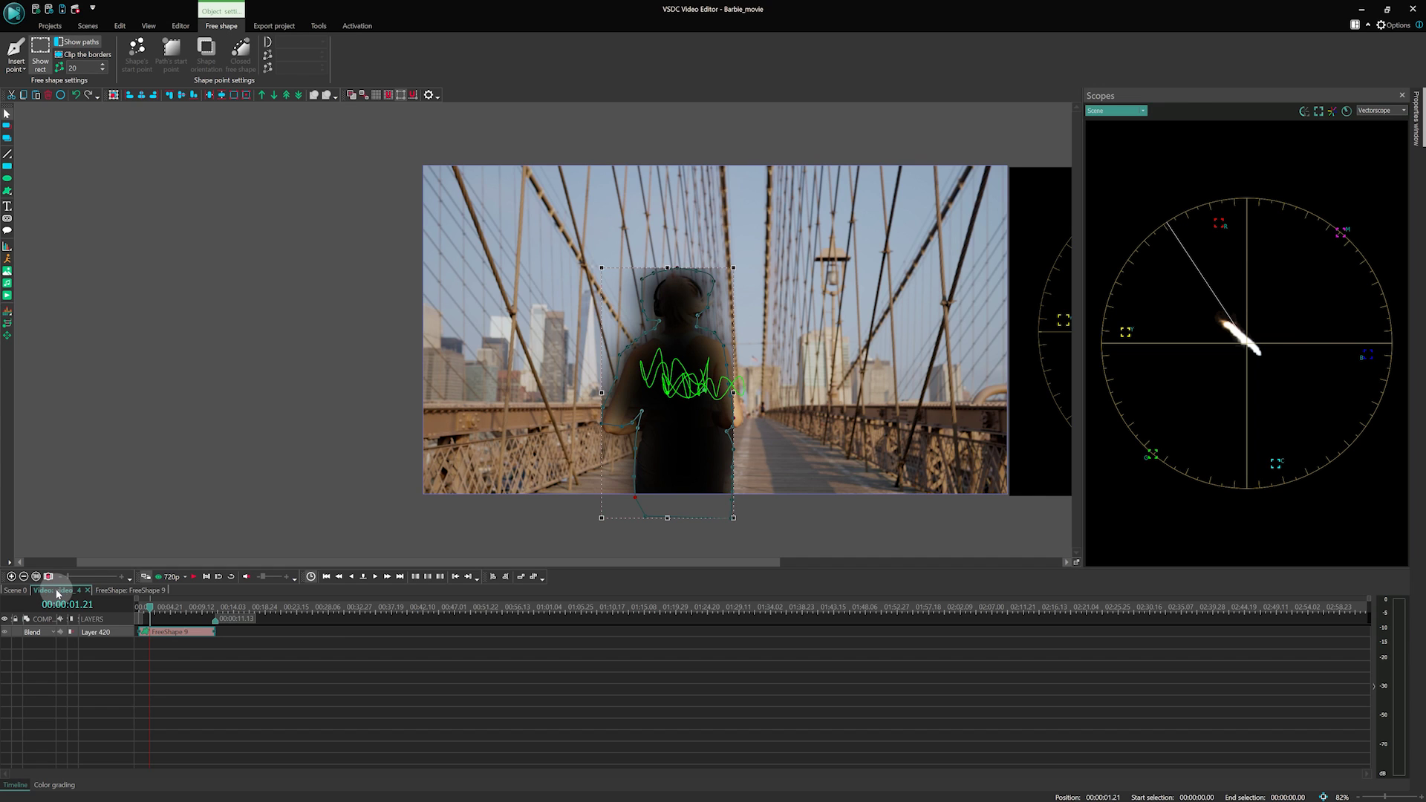
{"action": "left_click", "coordinate": [52, 646]}
{"action": "left_click", "coordinate": [43, 638]}
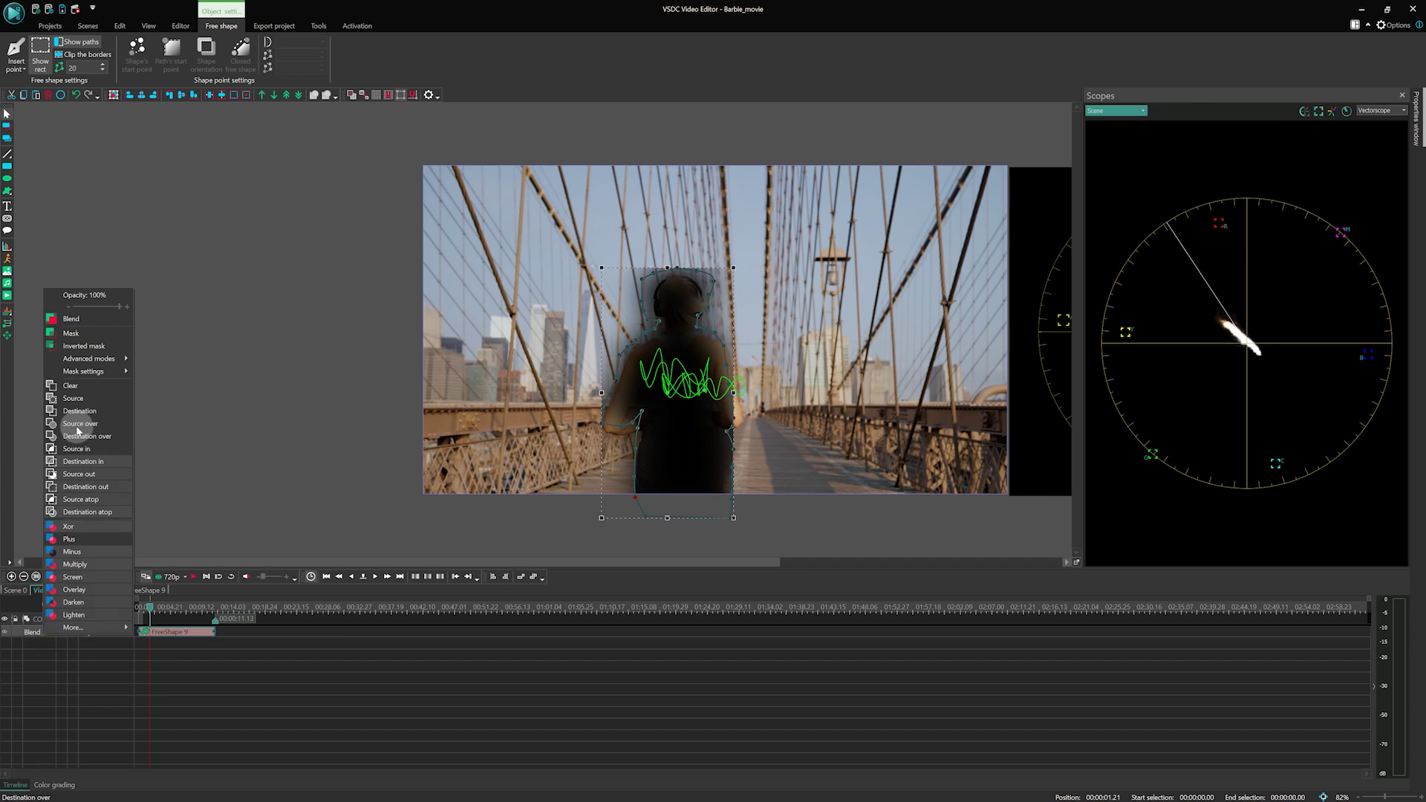
{"action": "left_click", "coordinate": [98, 347]}
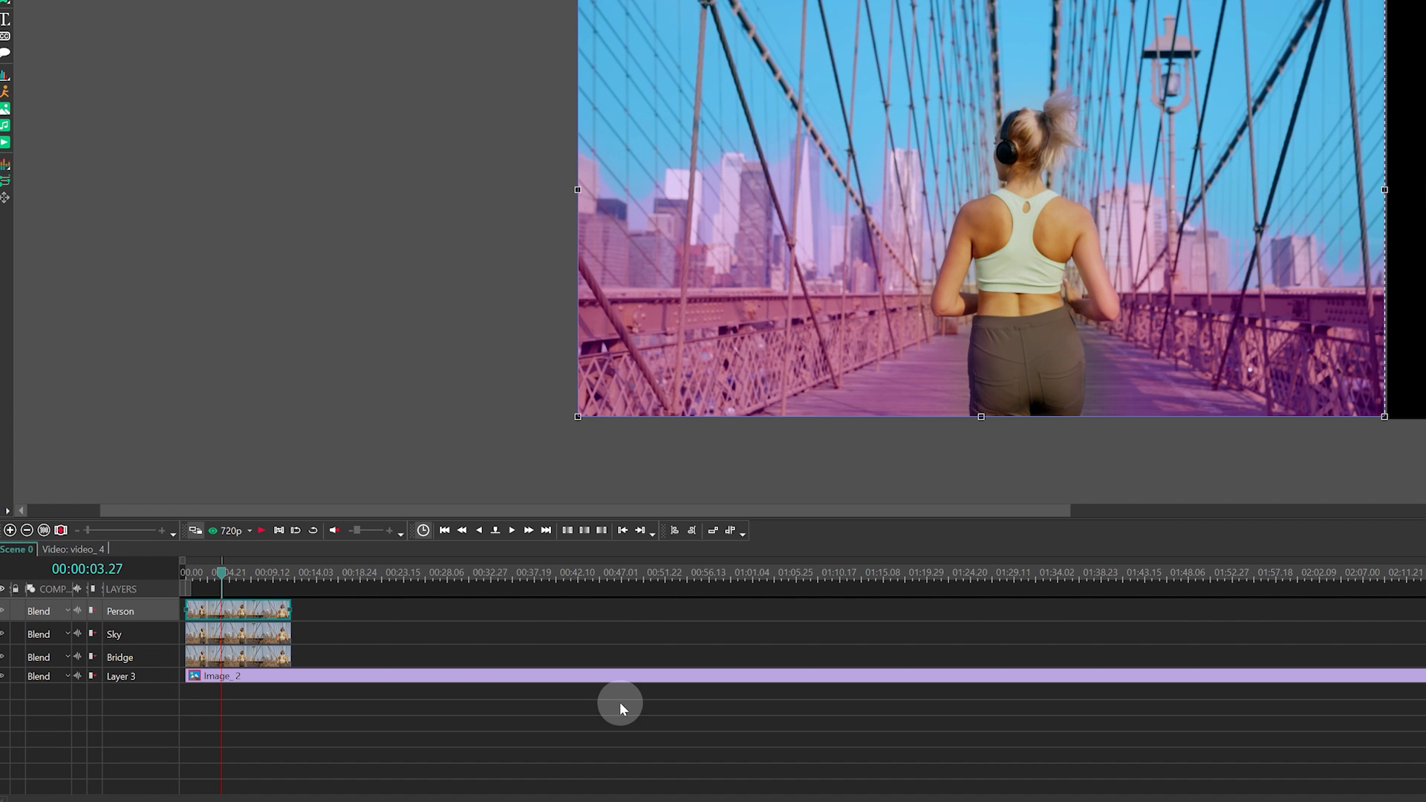
Convert the Person, Sky and Bridge clips into one sprite and delete the Image_2 layer
{"action": "left_click_drag", "start_coordinate": [341, 661], "coordinate": [263, 597]}
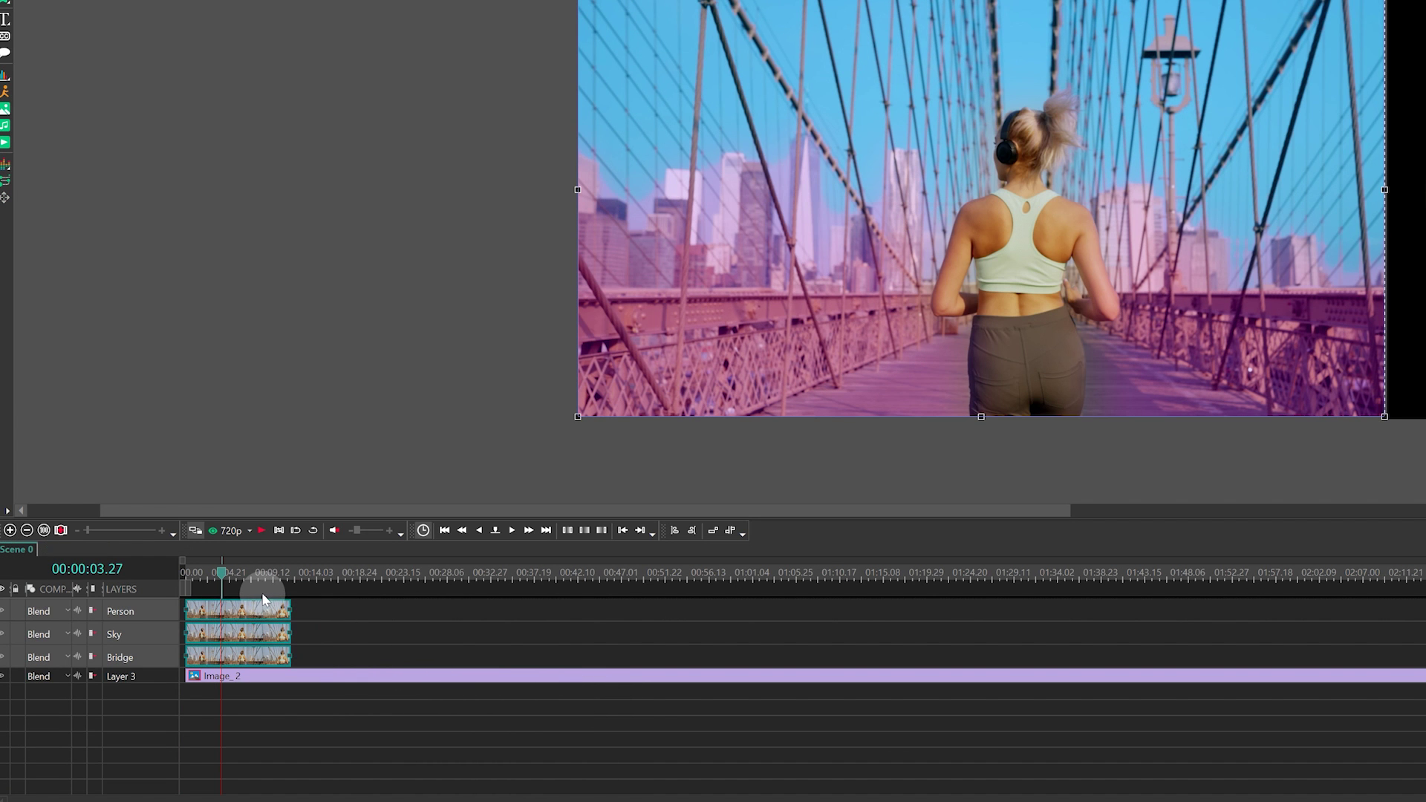
{"action": "right_click", "coordinate": [264, 603]}
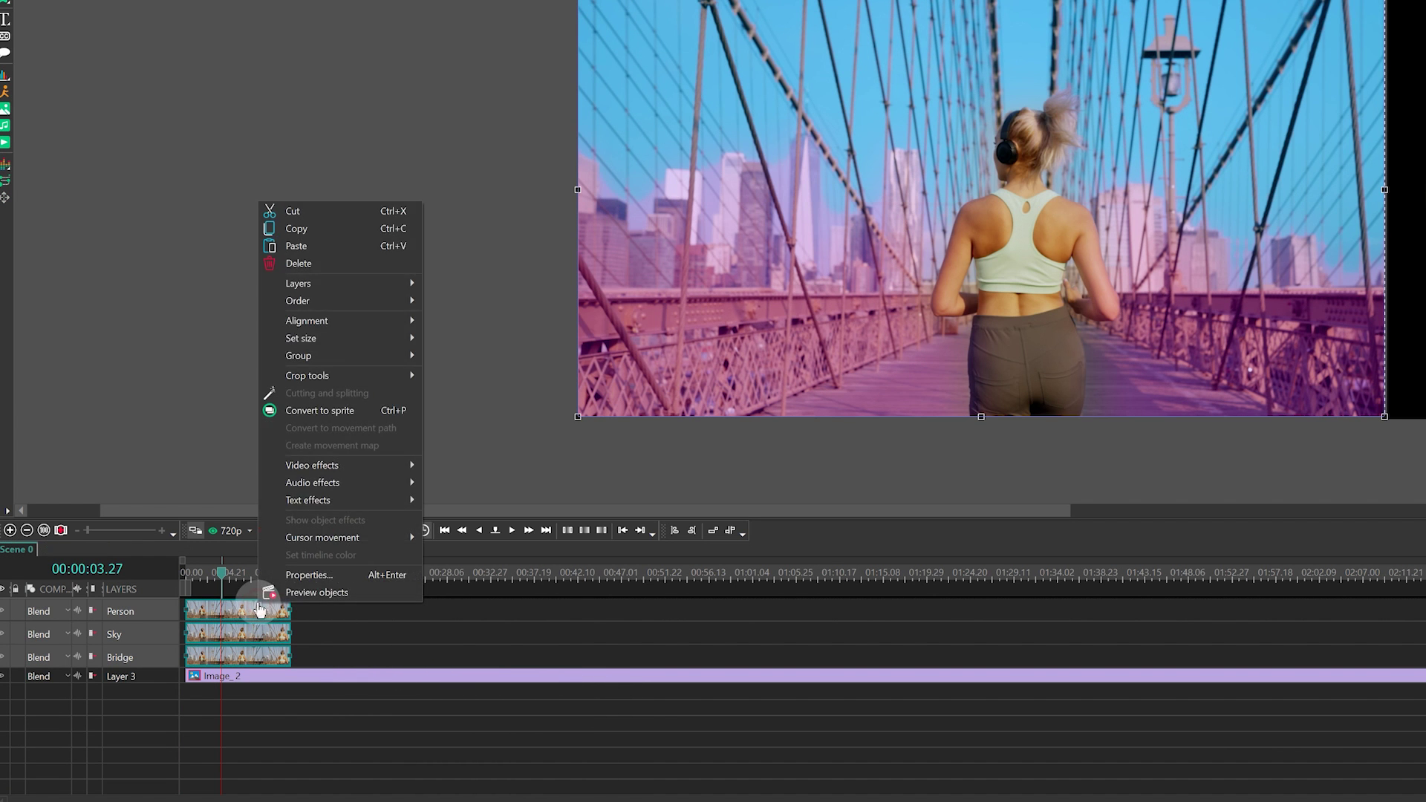
{"action": "left_click", "coordinate": [350, 413]}
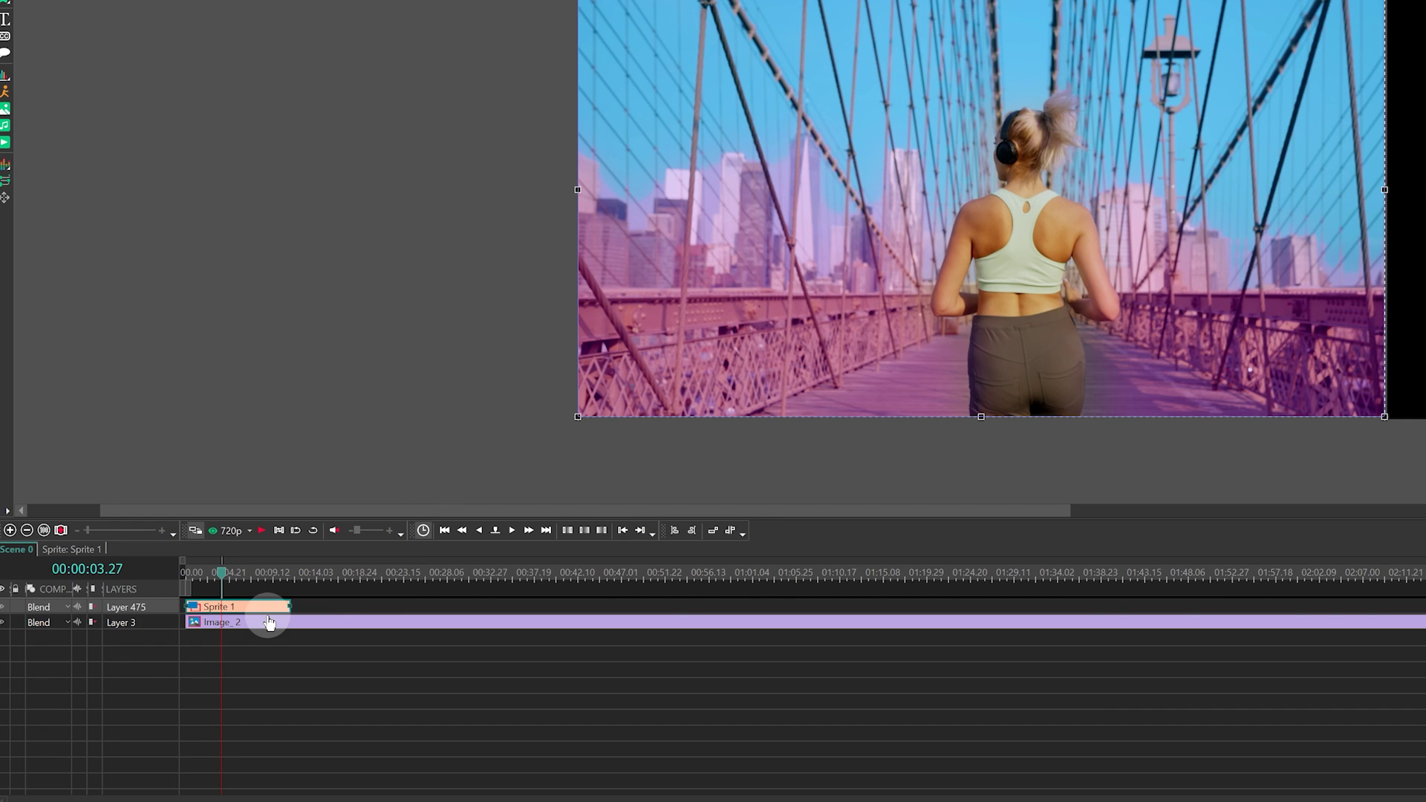
{"action": "left_click", "coordinate": [269, 623]}
{"action": "key", "text": "Delete"}
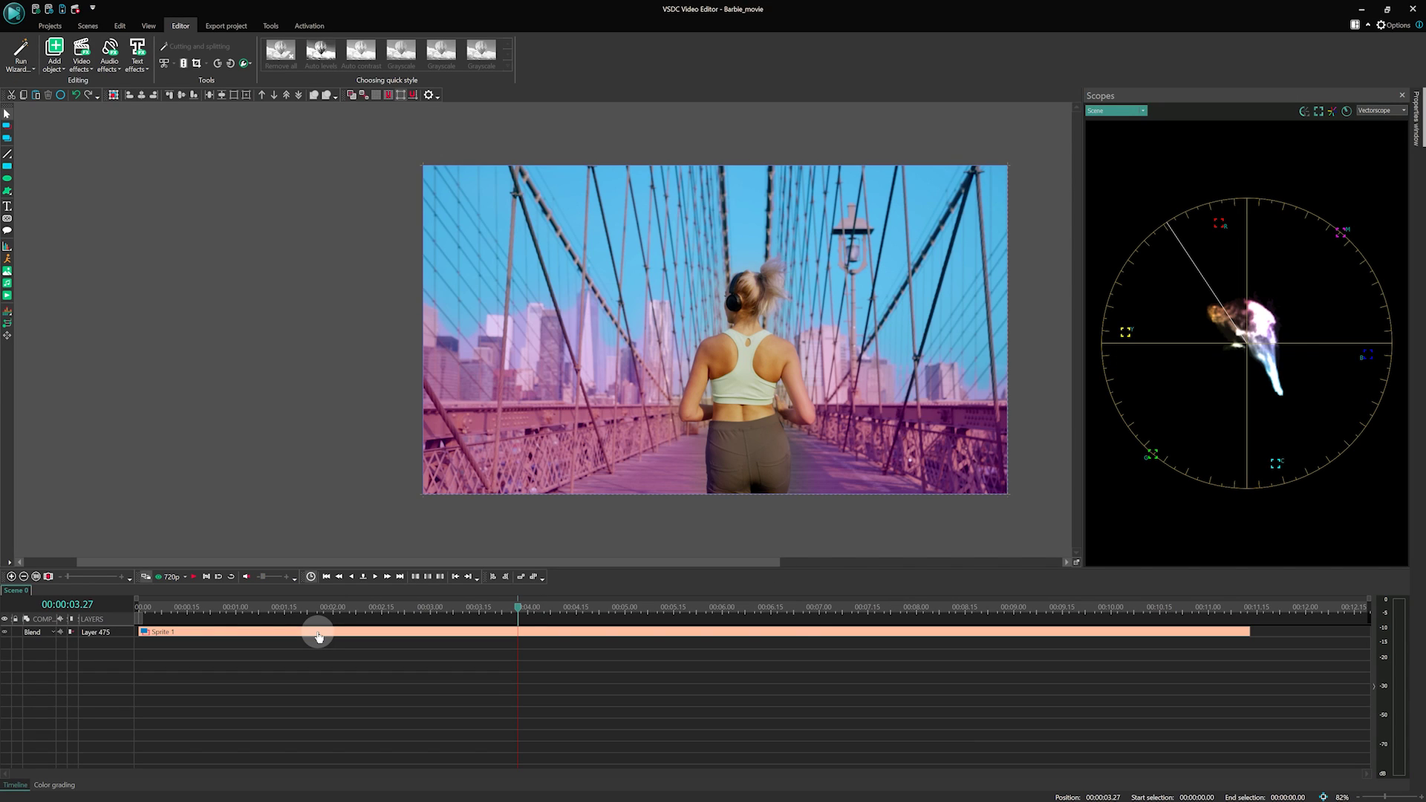
Set Sprite 1's Use as container to No and Show effects to Yes
{"action": "left_click", "coordinate": [318, 633]}
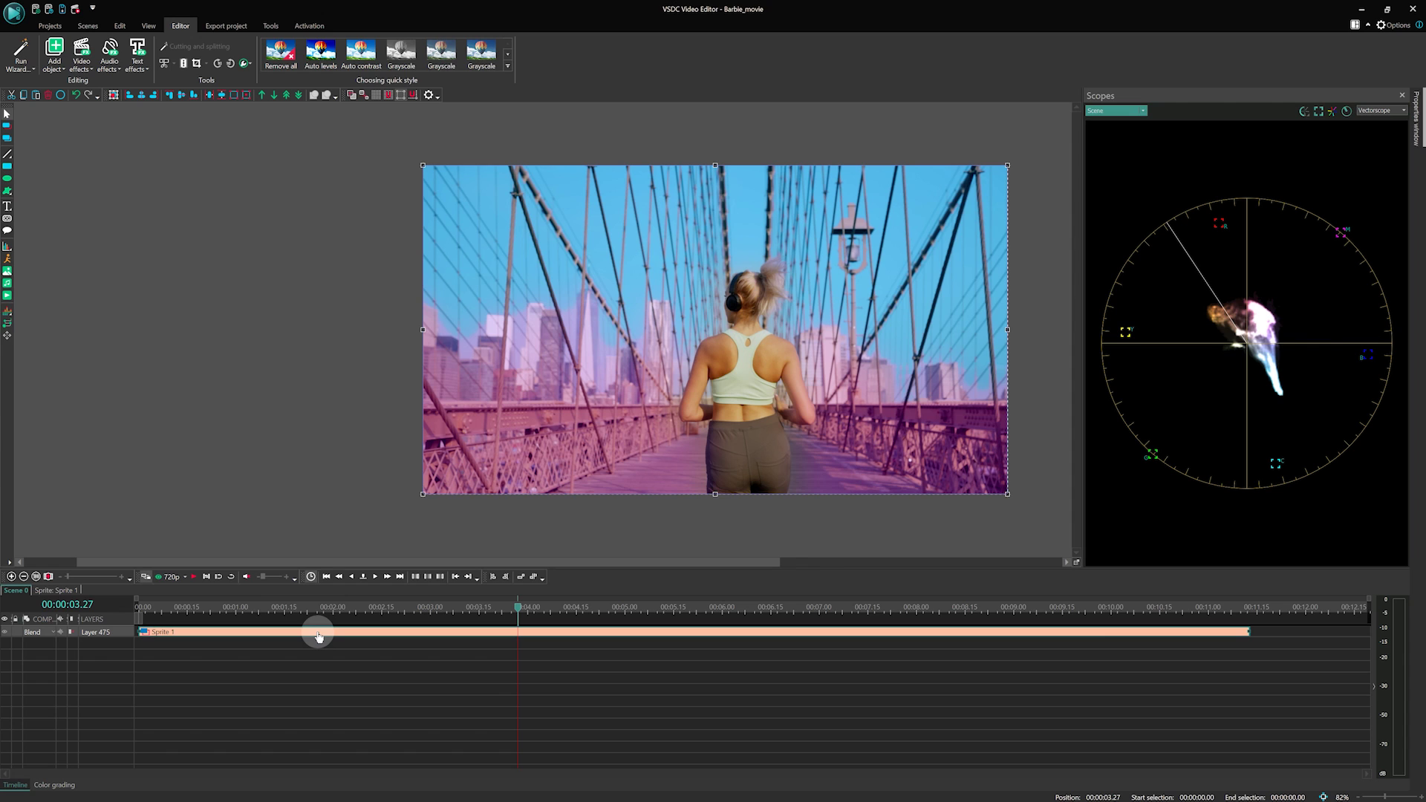
{"action": "left_click", "coordinate": [1416, 141]}
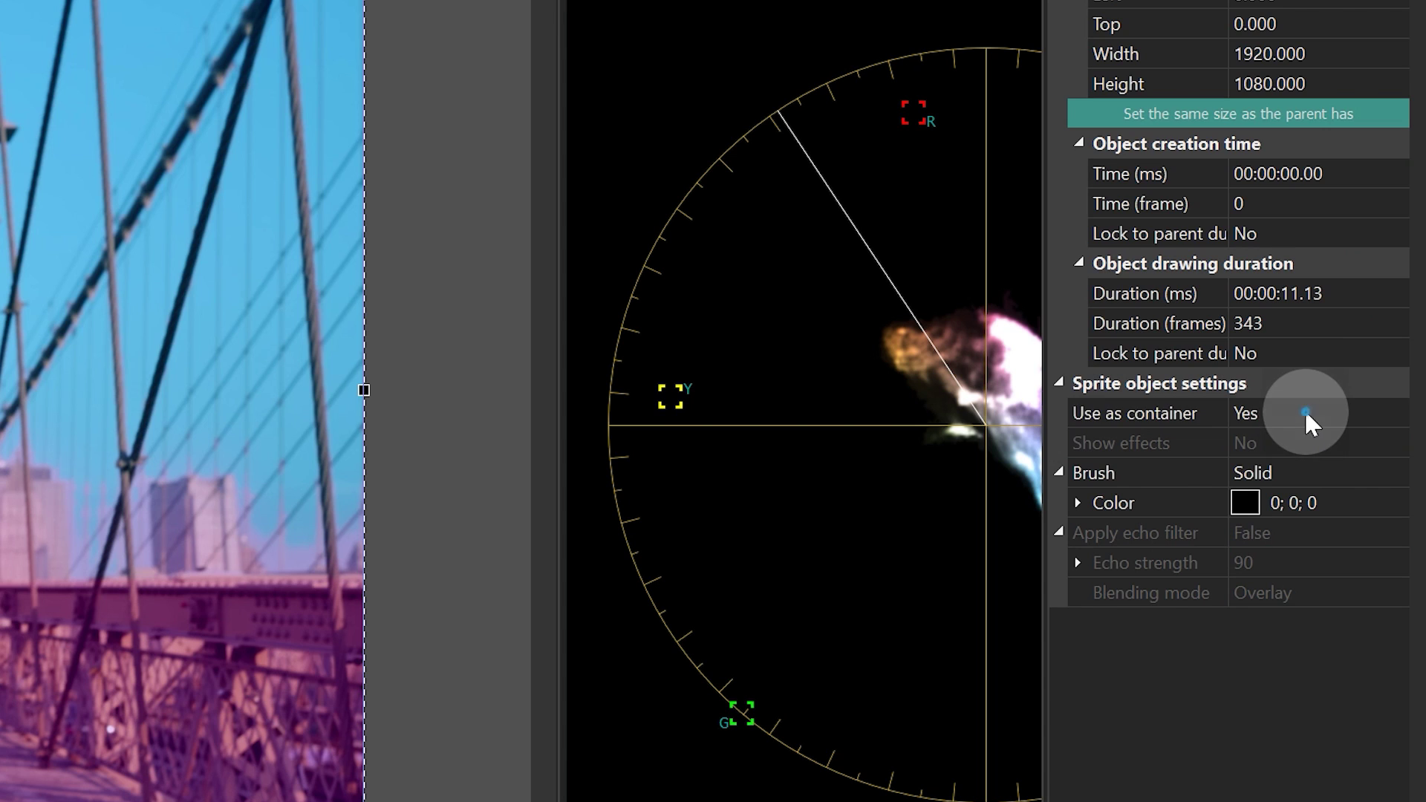
{"action": "double_click", "coordinate": [1370, 338]}
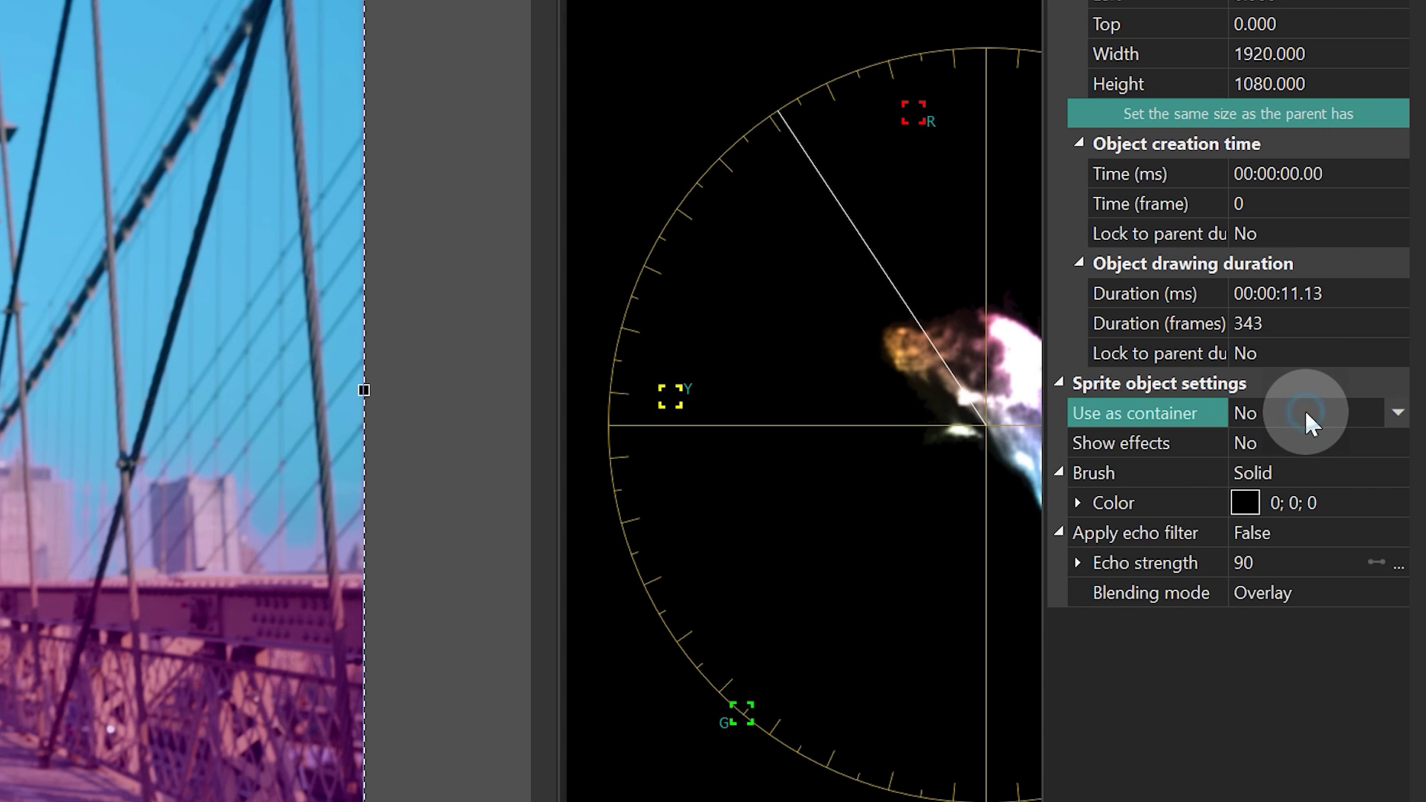
{"action": "double_click", "coordinate": [1296, 446]}
{"action": "left_click", "coordinate": [1292, 472]}
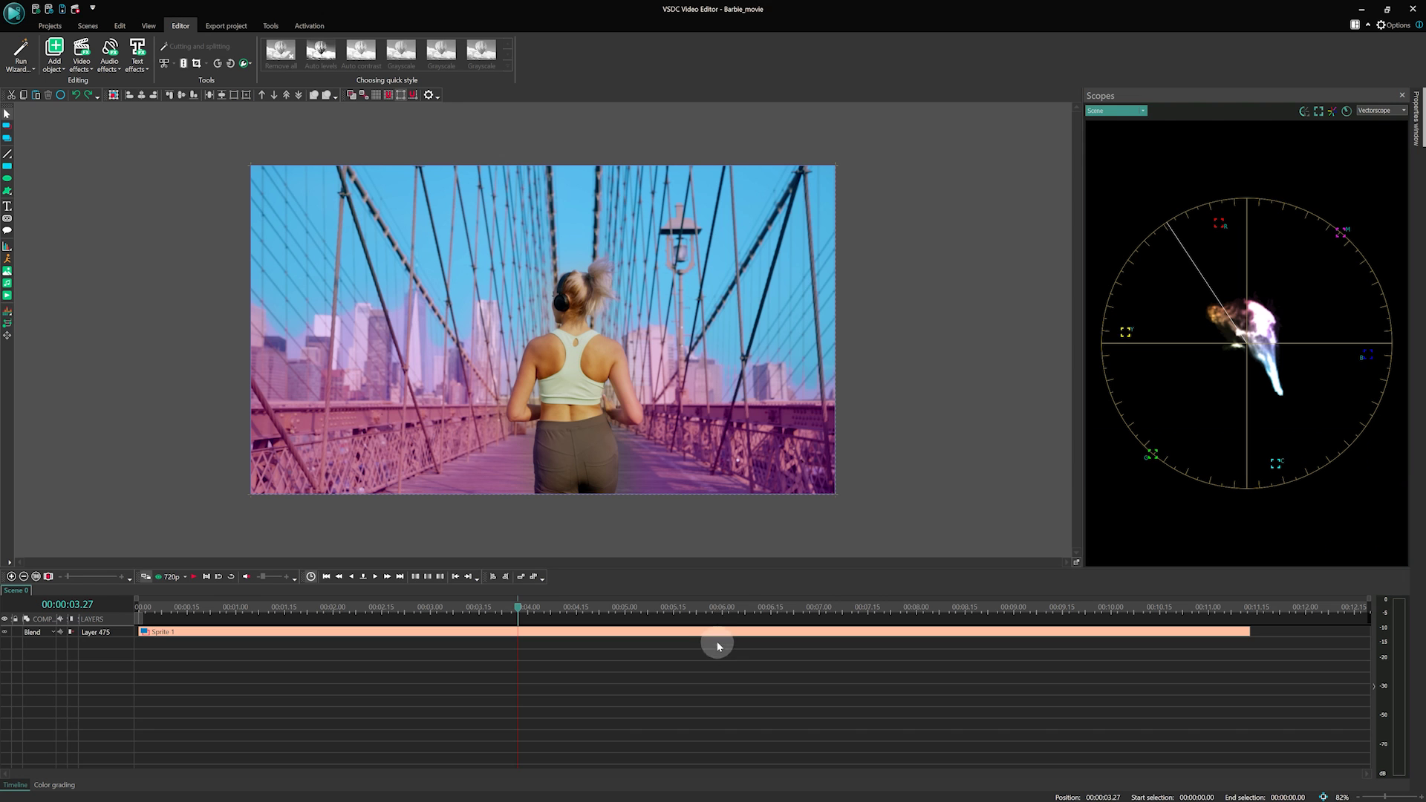
Add a Color grading effect inside Sprite 1
{"action": "double_click", "coordinate": [713, 634]}
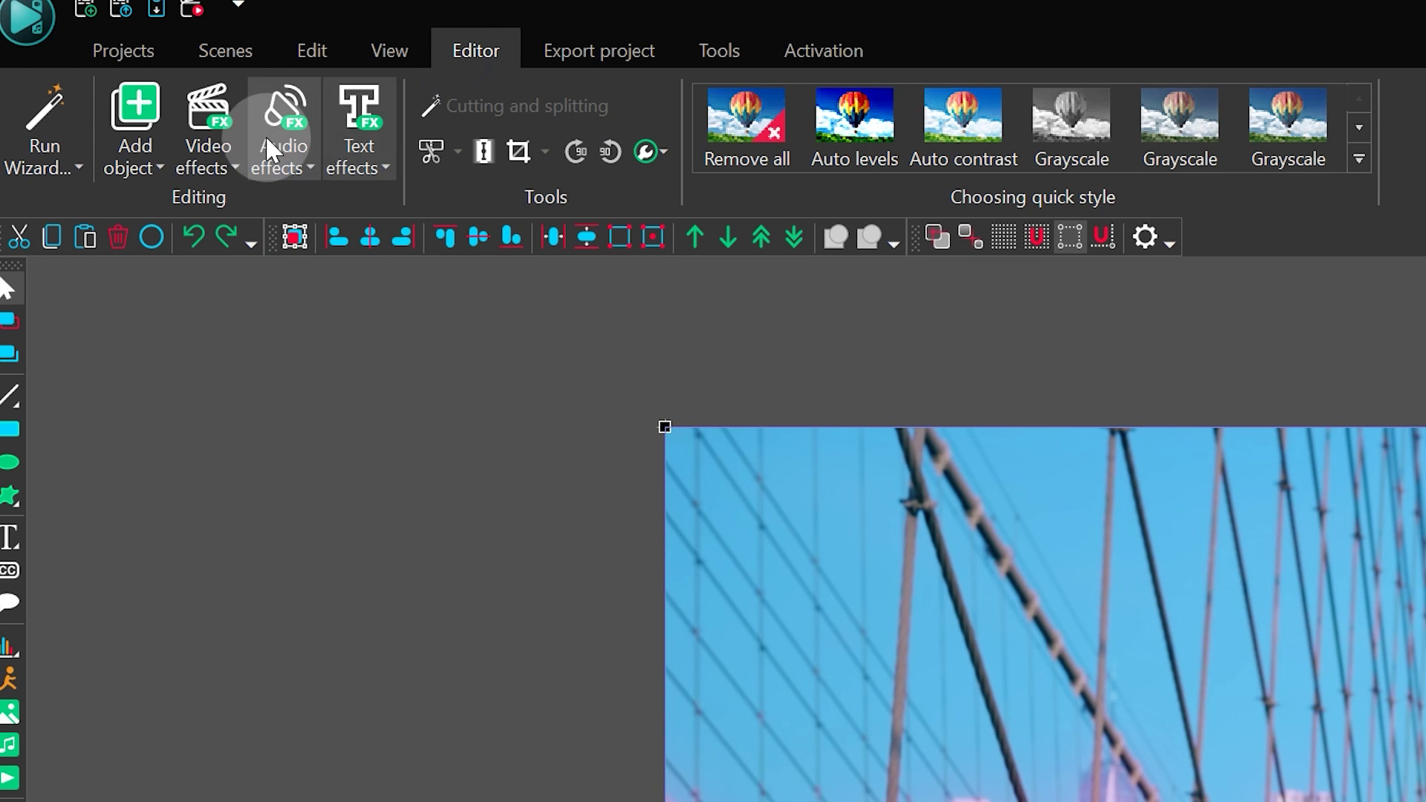
{"action": "left_click", "coordinate": [208, 152]}
{"action": "mouse_move", "coordinate": [321, 245]}
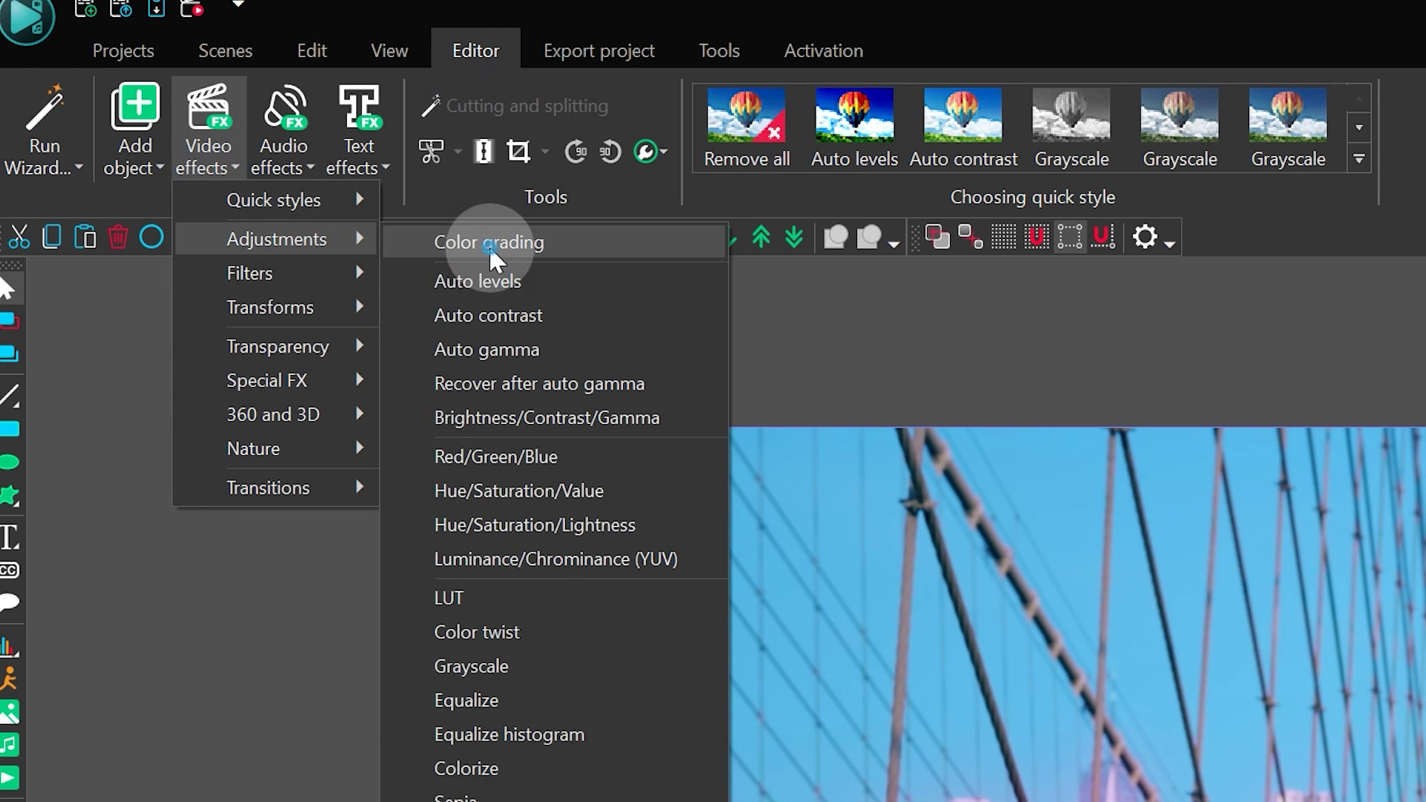
{"action": "left_click", "coordinate": [475, 238]}
{"action": "left_click", "coordinate": [827, 462]}
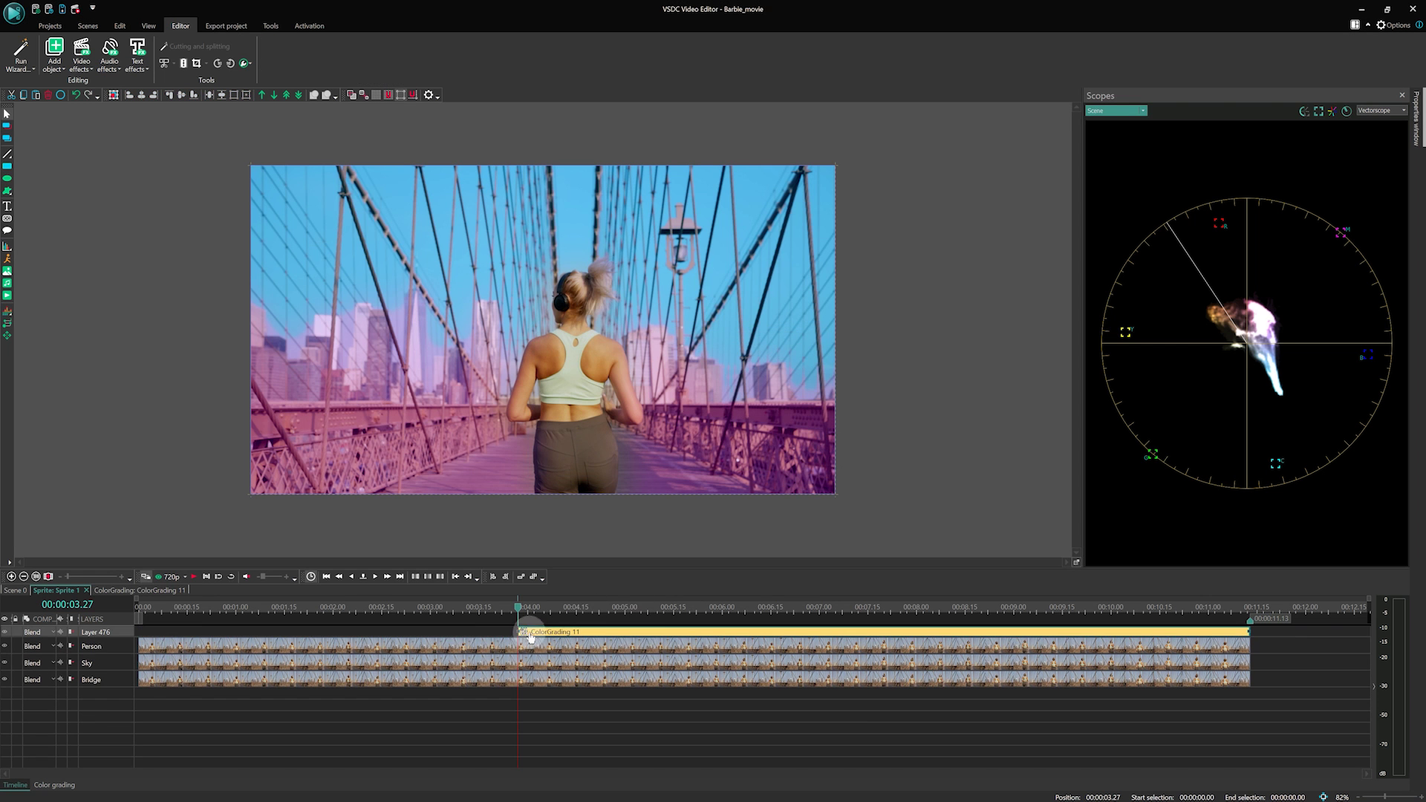
Set Contrast to 2 and tint the offset, gain, gamma and lift colour wheels
{"action": "left_click", "coordinate": [56, 785]}
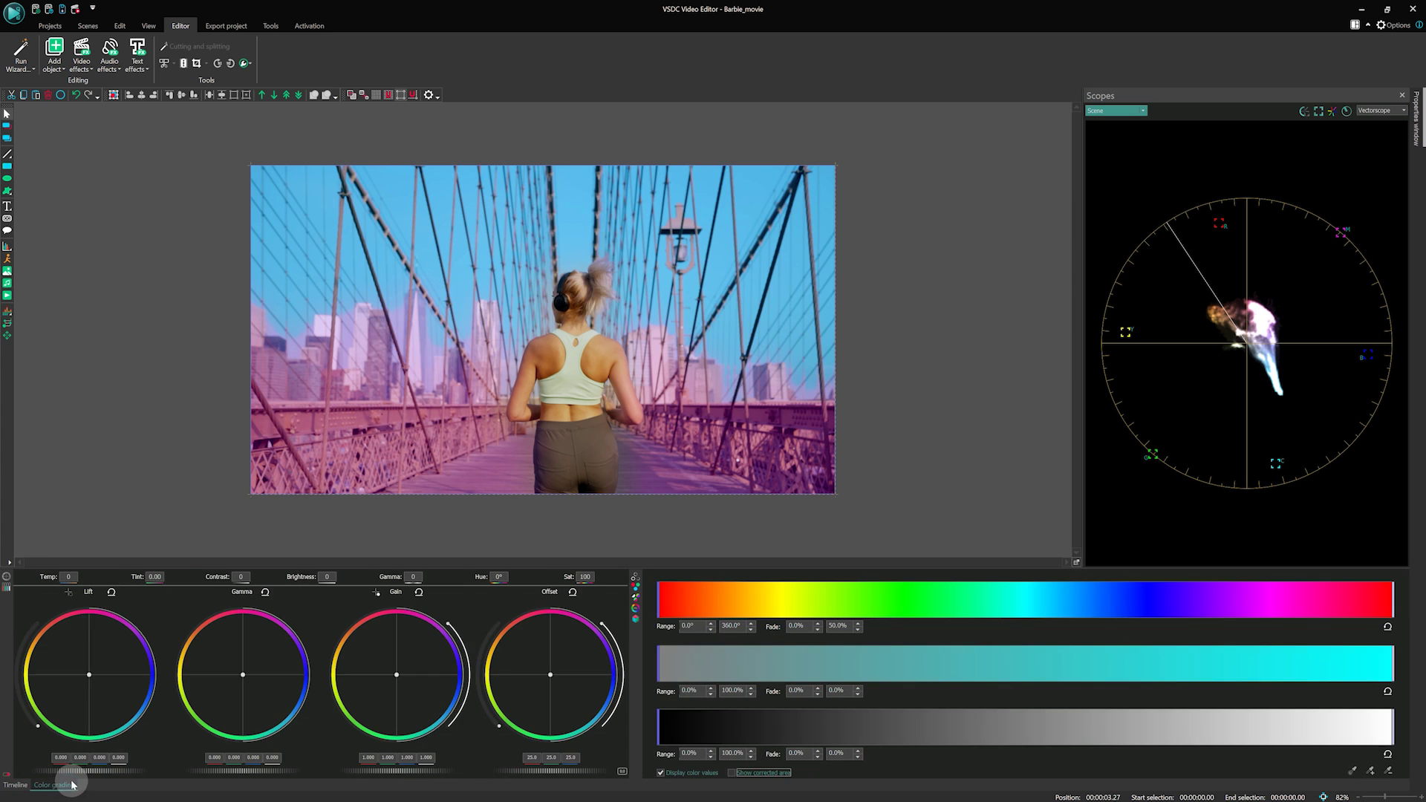
{"action": "left_click", "coordinate": [241, 577]}
{"action": "type", "text": "2"}
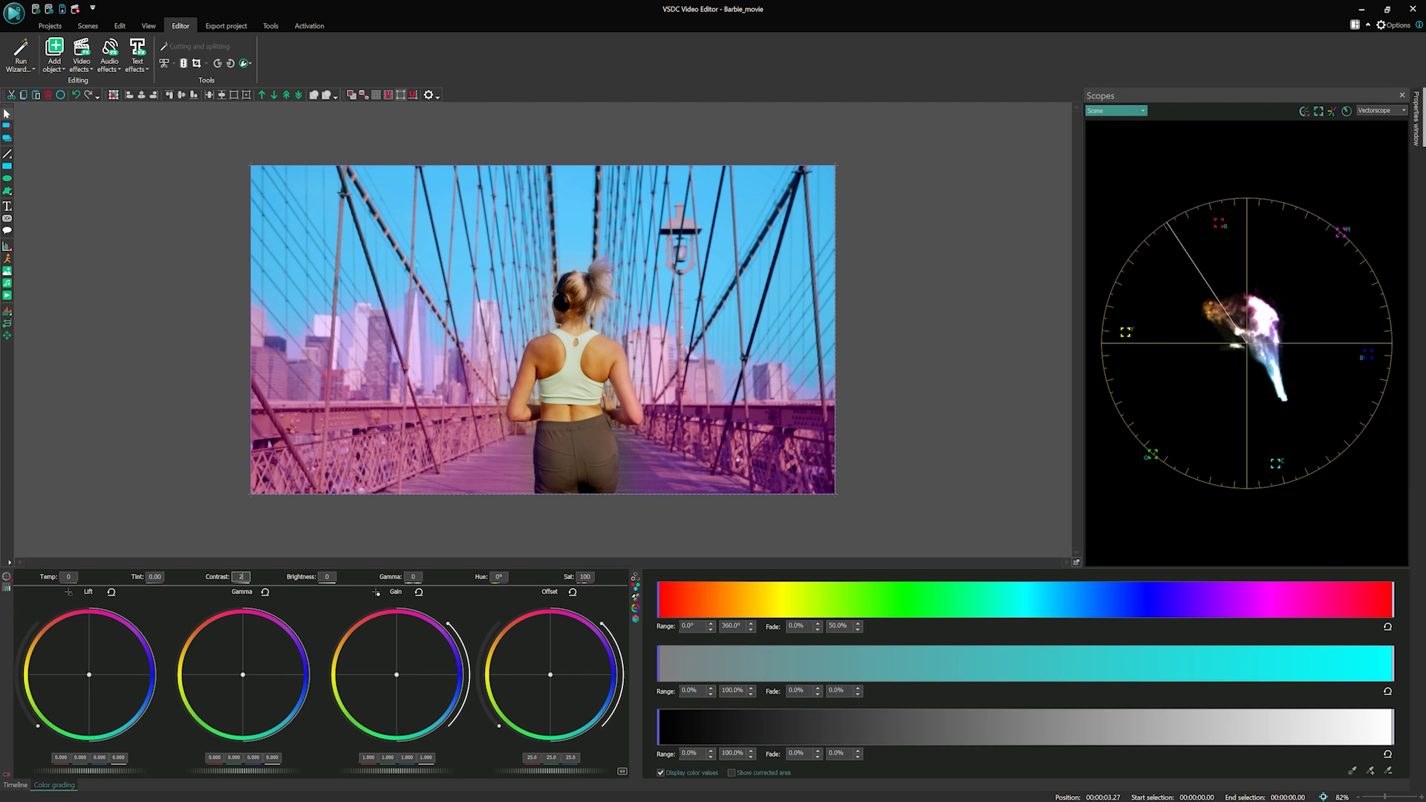
{"action": "mouse_move", "coordinate": [550, 675]}
{"action": "left_mouse_down"}
{"action": "mouse_move", "coordinate": [565, 658]}
{"action": "mouse_move", "coordinate": [562, 672]}
{"action": "left_mouse_up"}
{"action": "left_click_drag", "start_coordinate": [396, 675], "coordinate": [392, 668]}
{"action": "left_click_drag", "start_coordinate": [242, 674], "coordinate": [236, 676]}
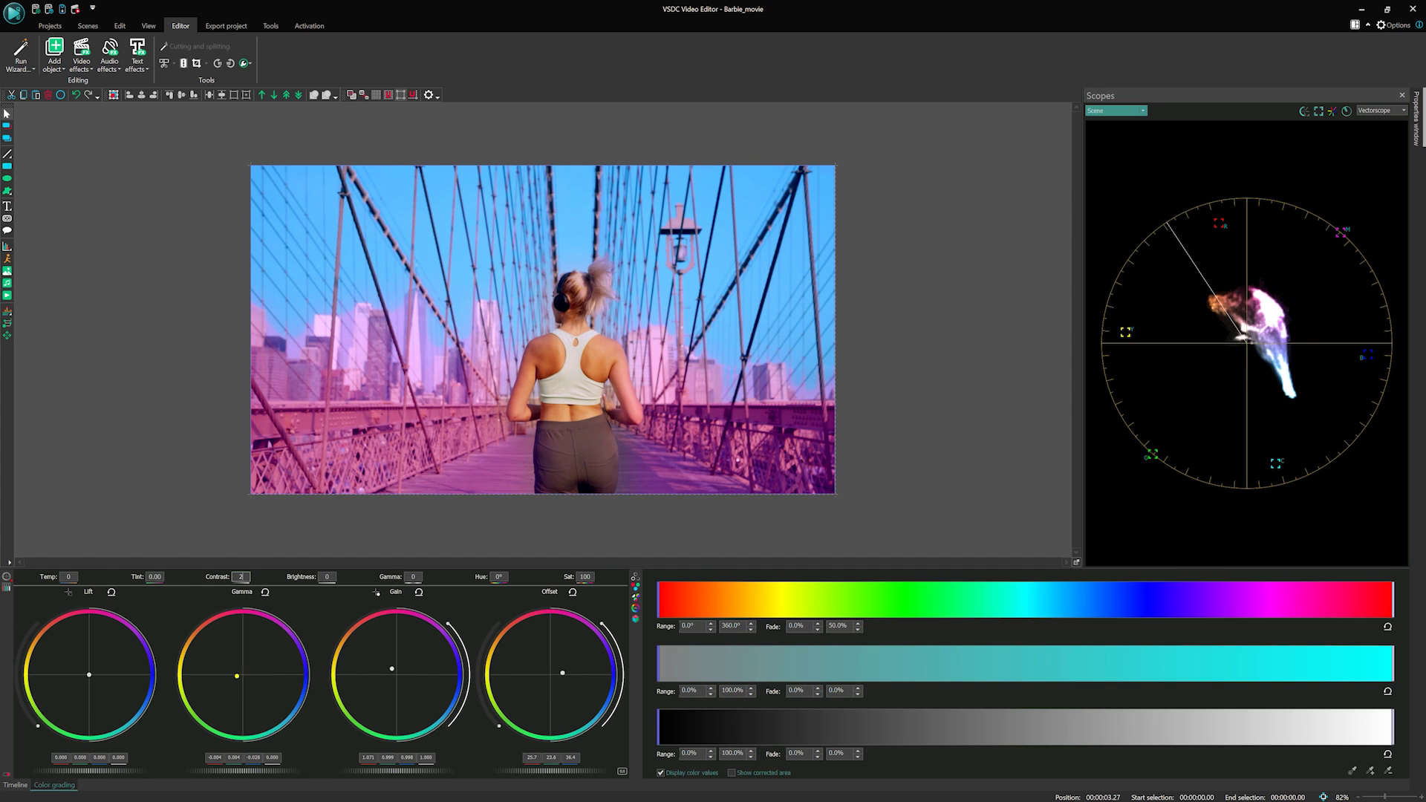
{"action": "left_click_drag", "start_coordinate": [89, 675], "coordinate": [84, 663]}
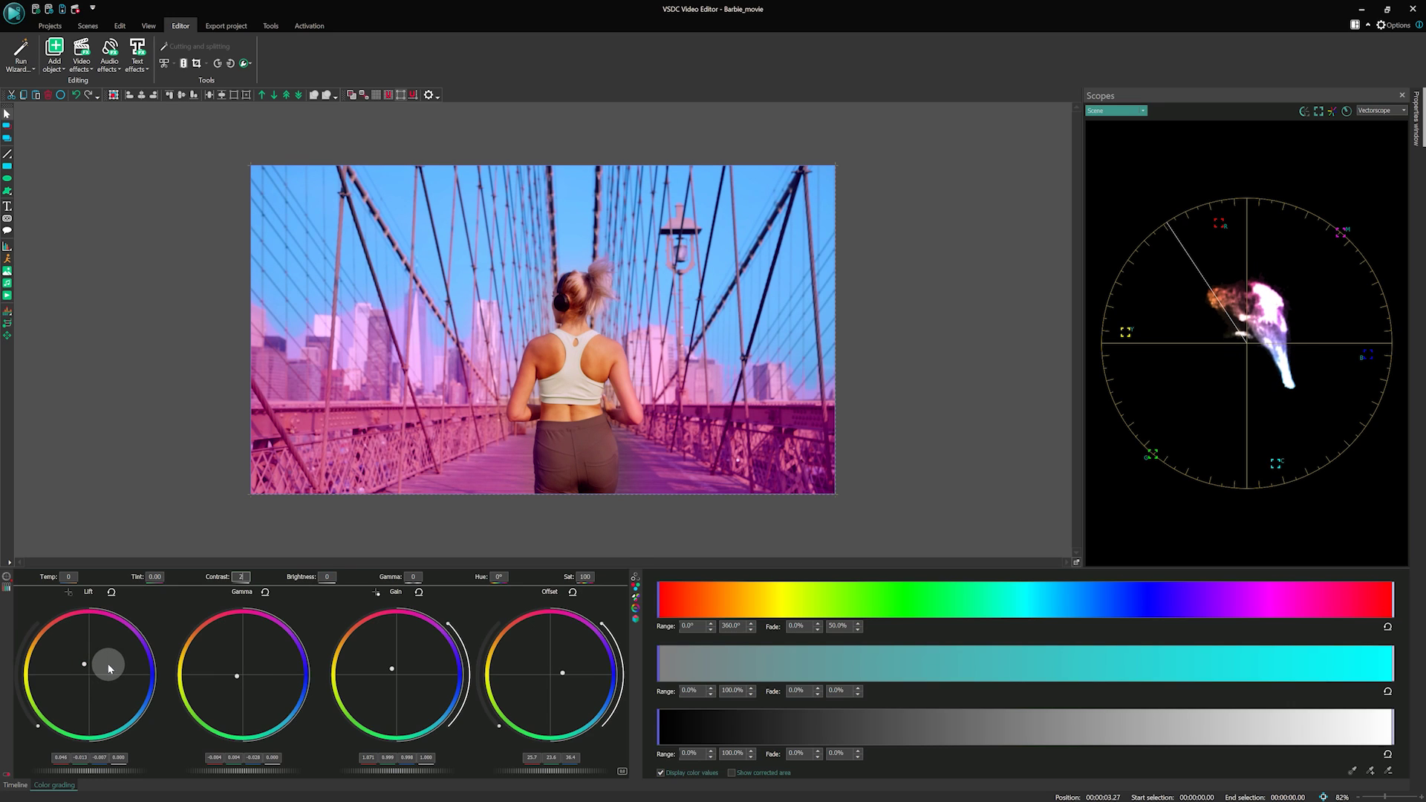